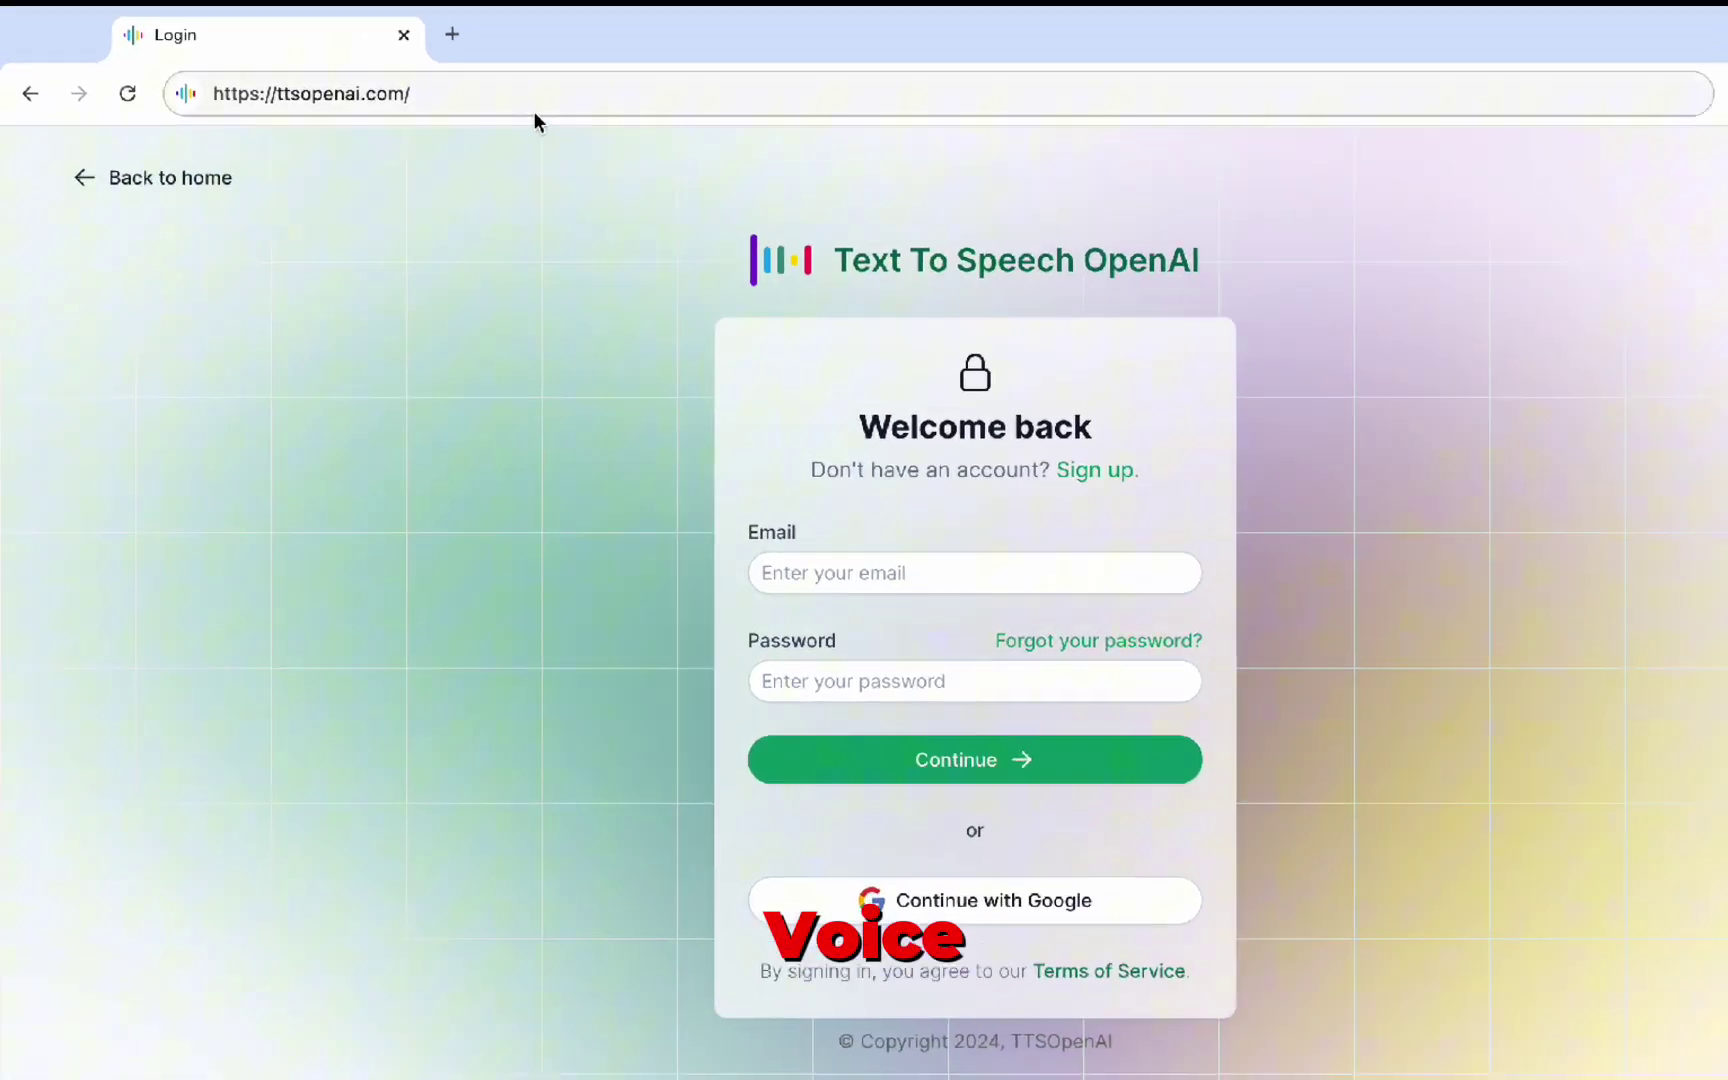
Select the site's web address in the address bar, then deselect it
click(551, 93)
click(498, 103)
drag(475, 100, 386, 100)
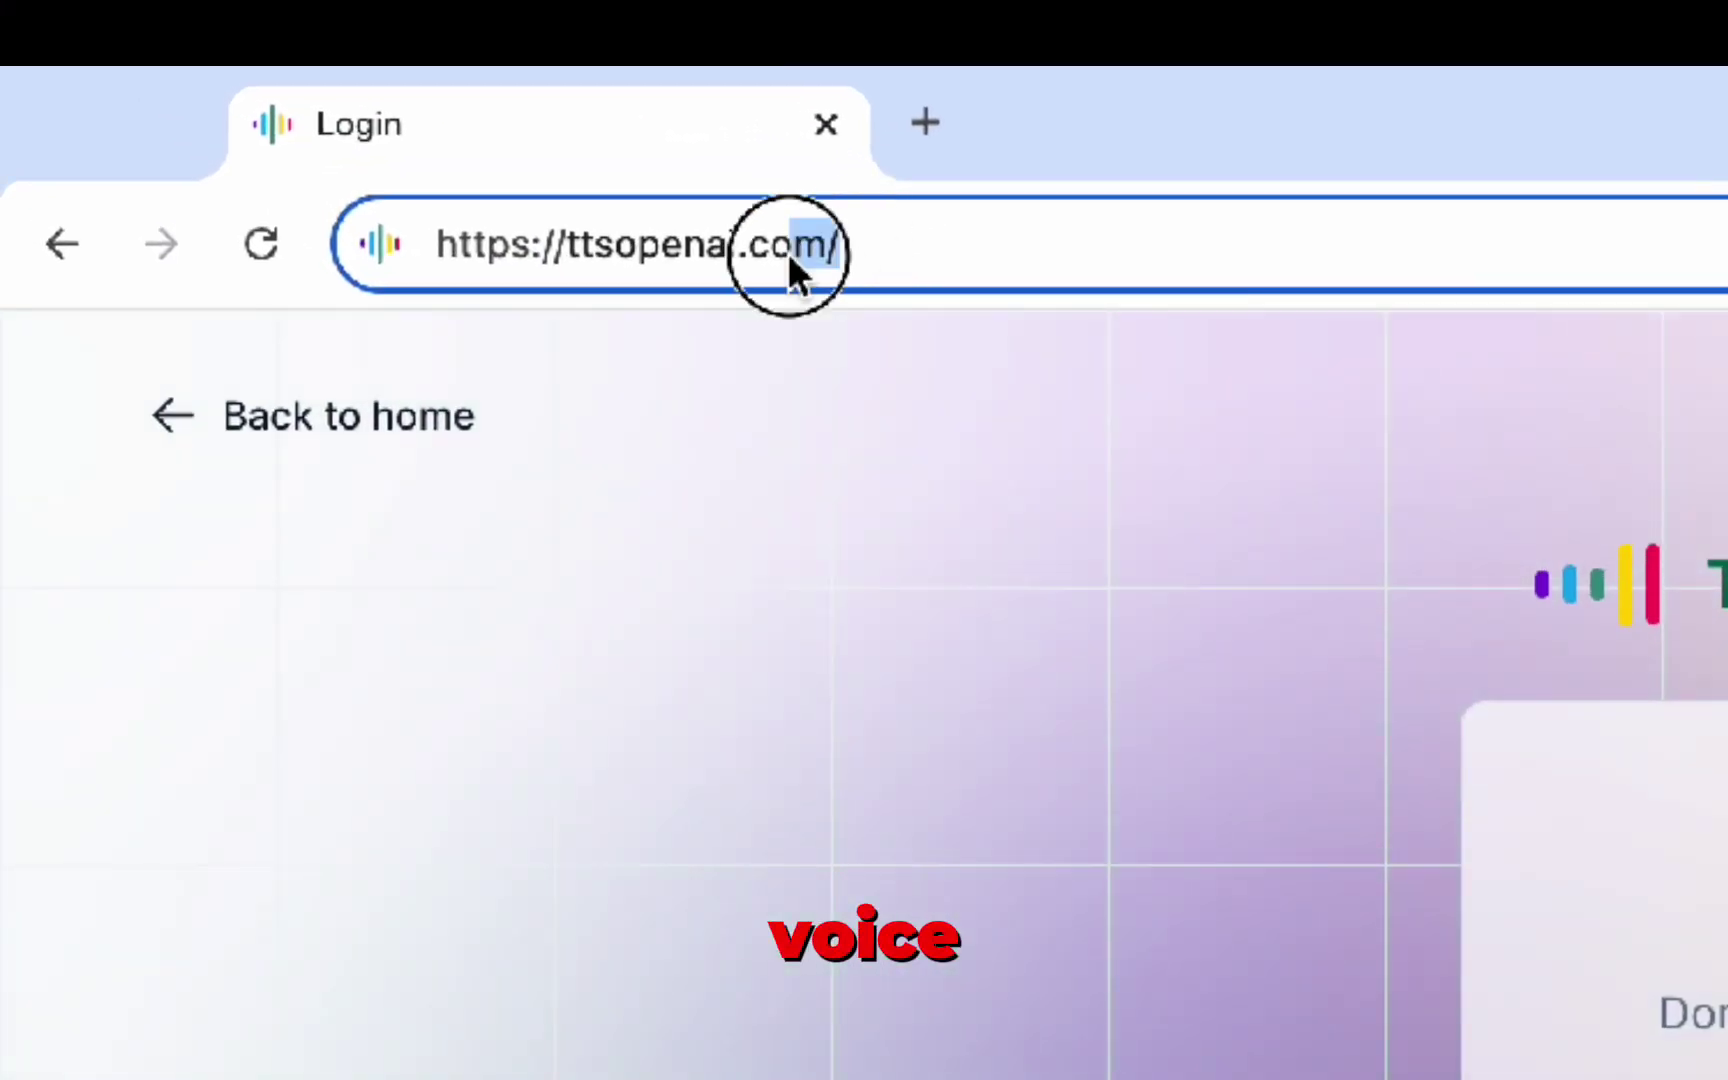
drag(789, 256, 566, 266)
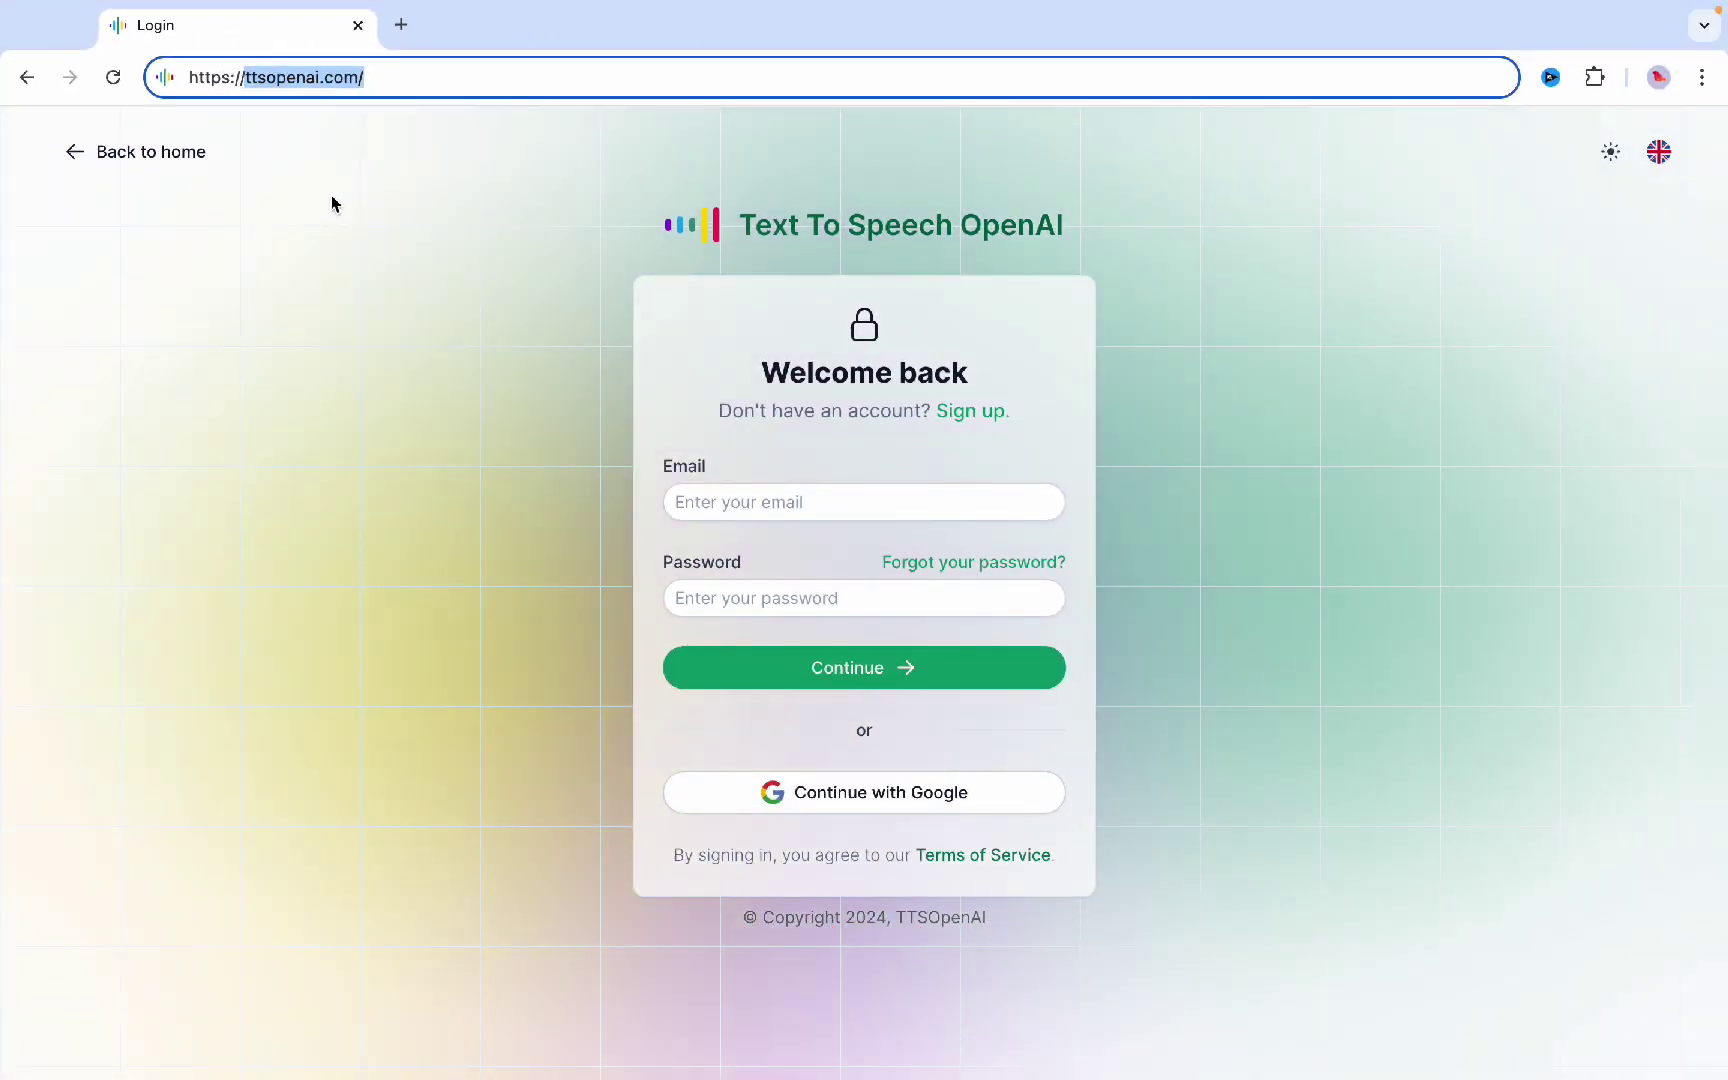
click(333, 204)
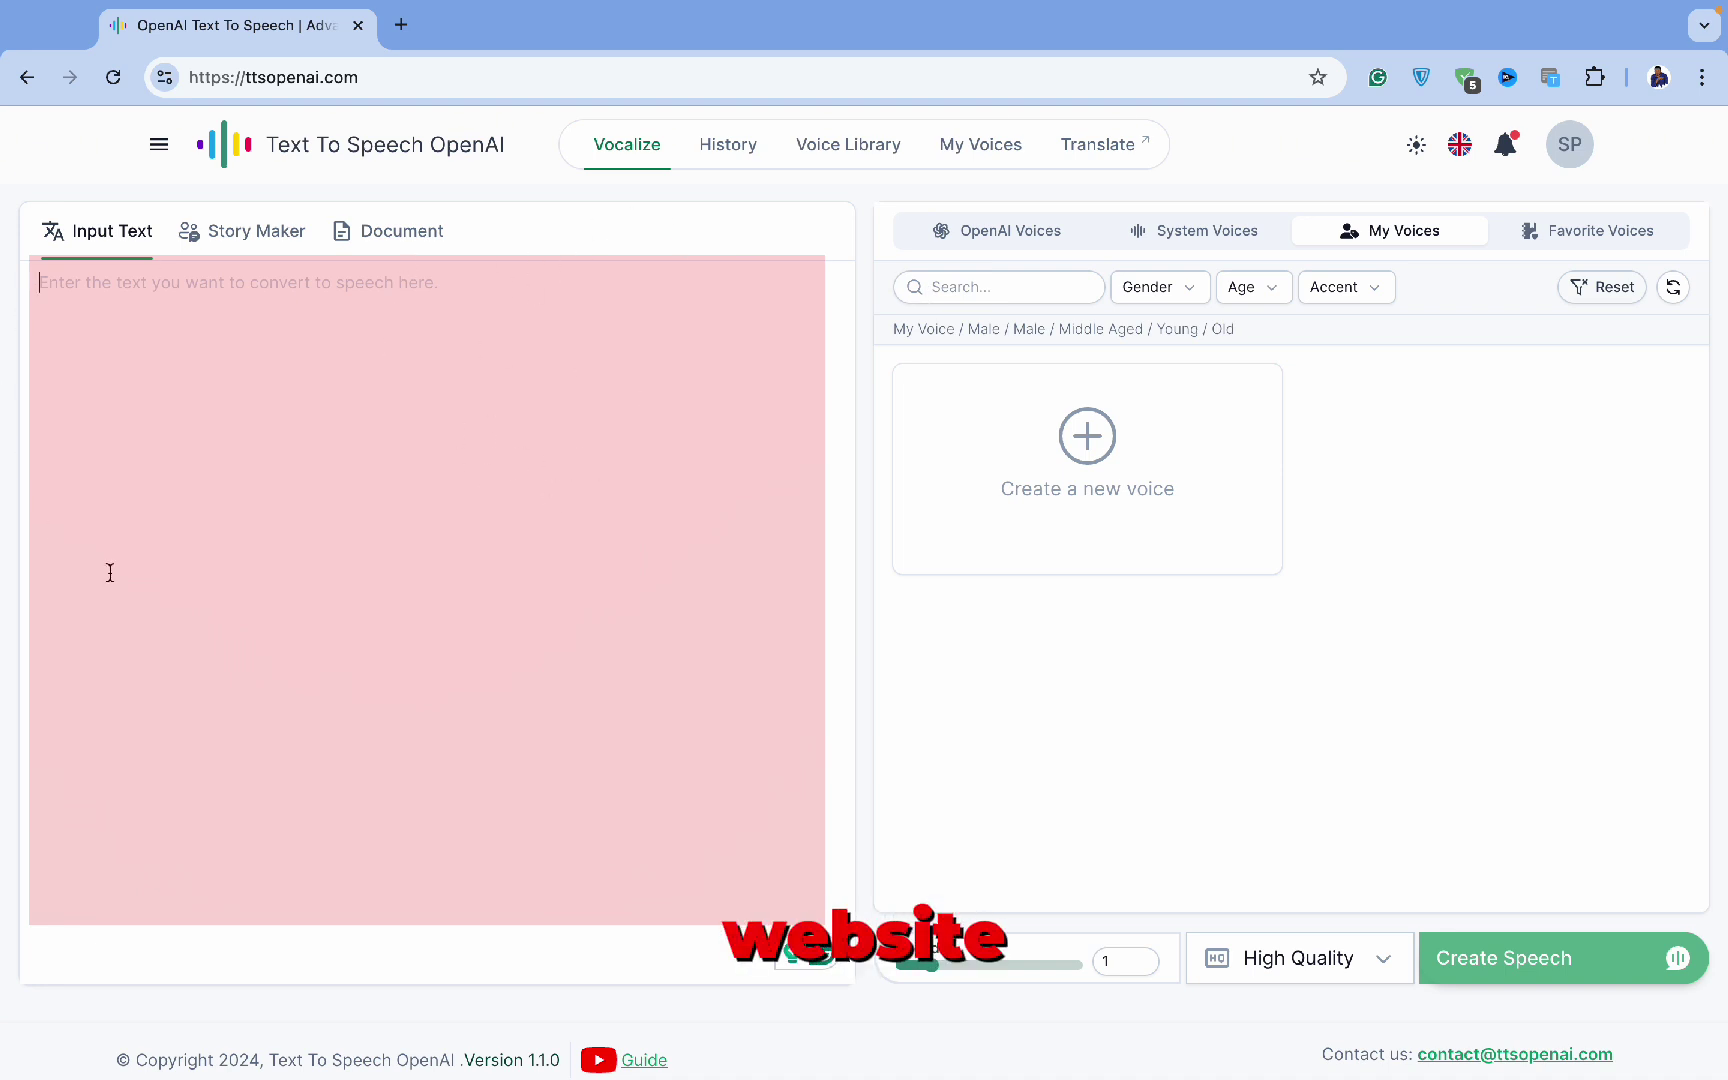
Show the OpenAI voices list and review the Gender, Age and Accent filter choices
click(1039, 236)
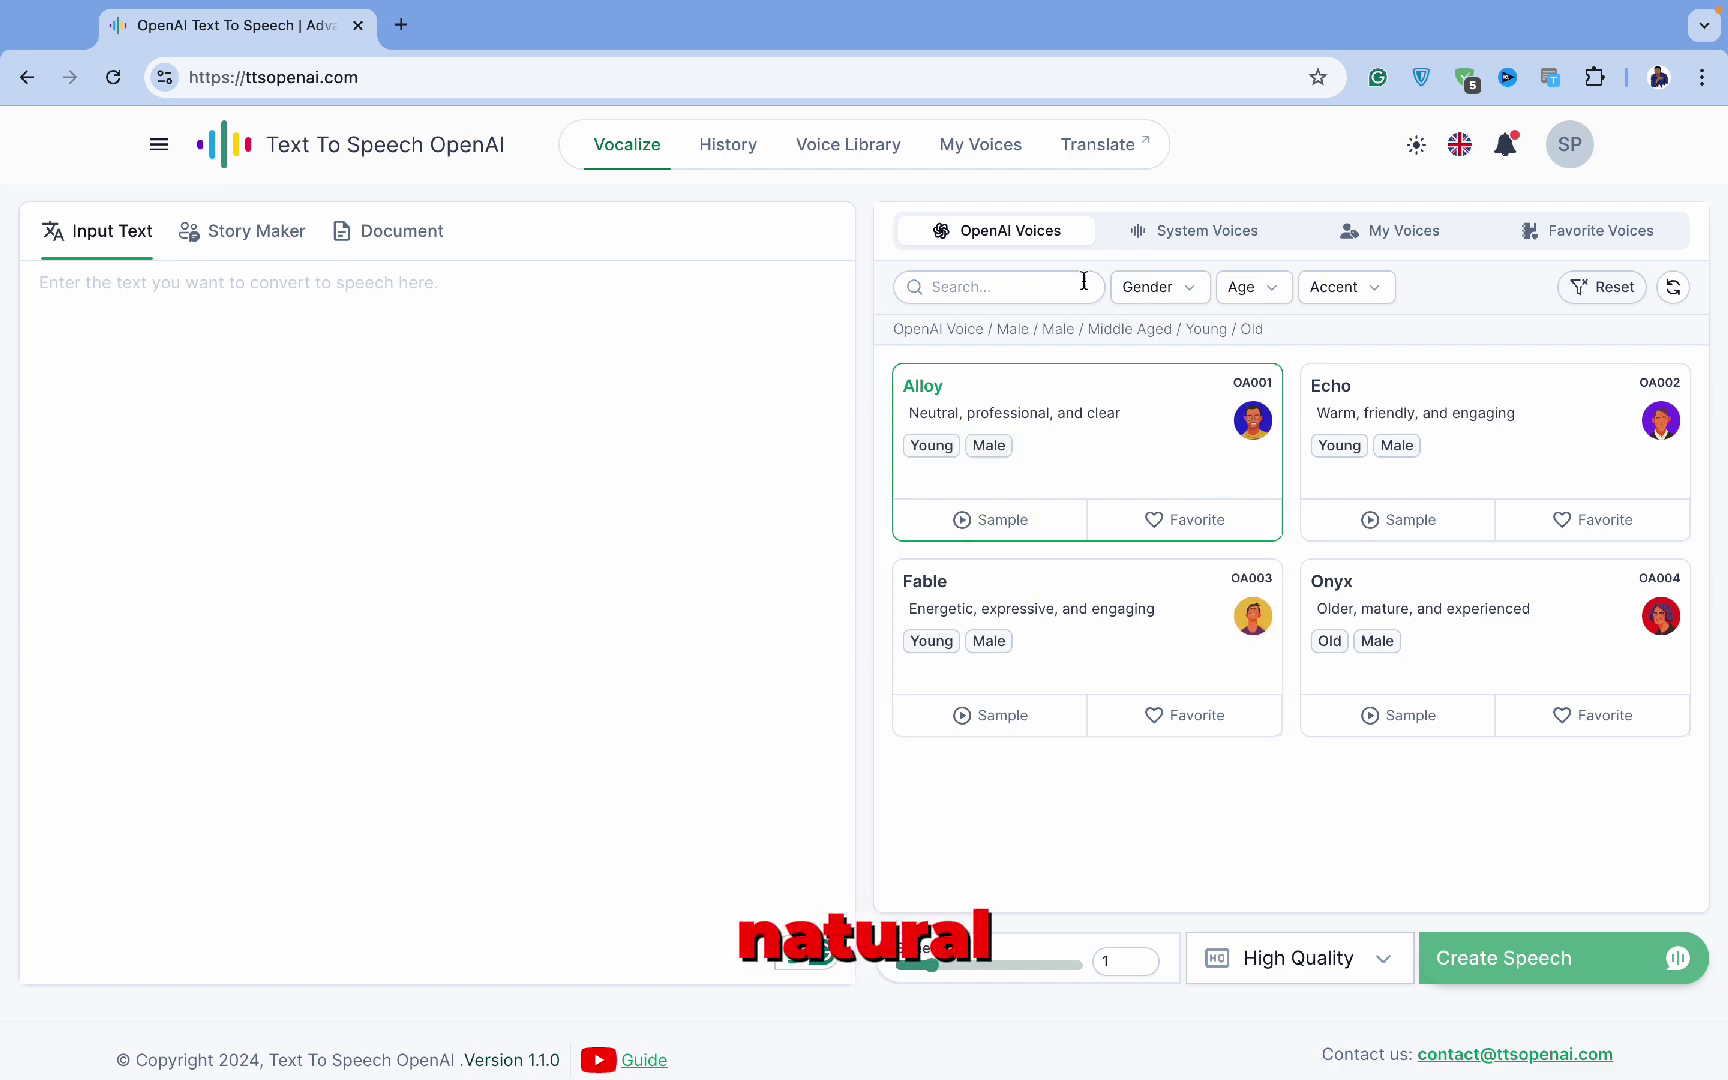
click(1180, 289)
click(1256, 294)
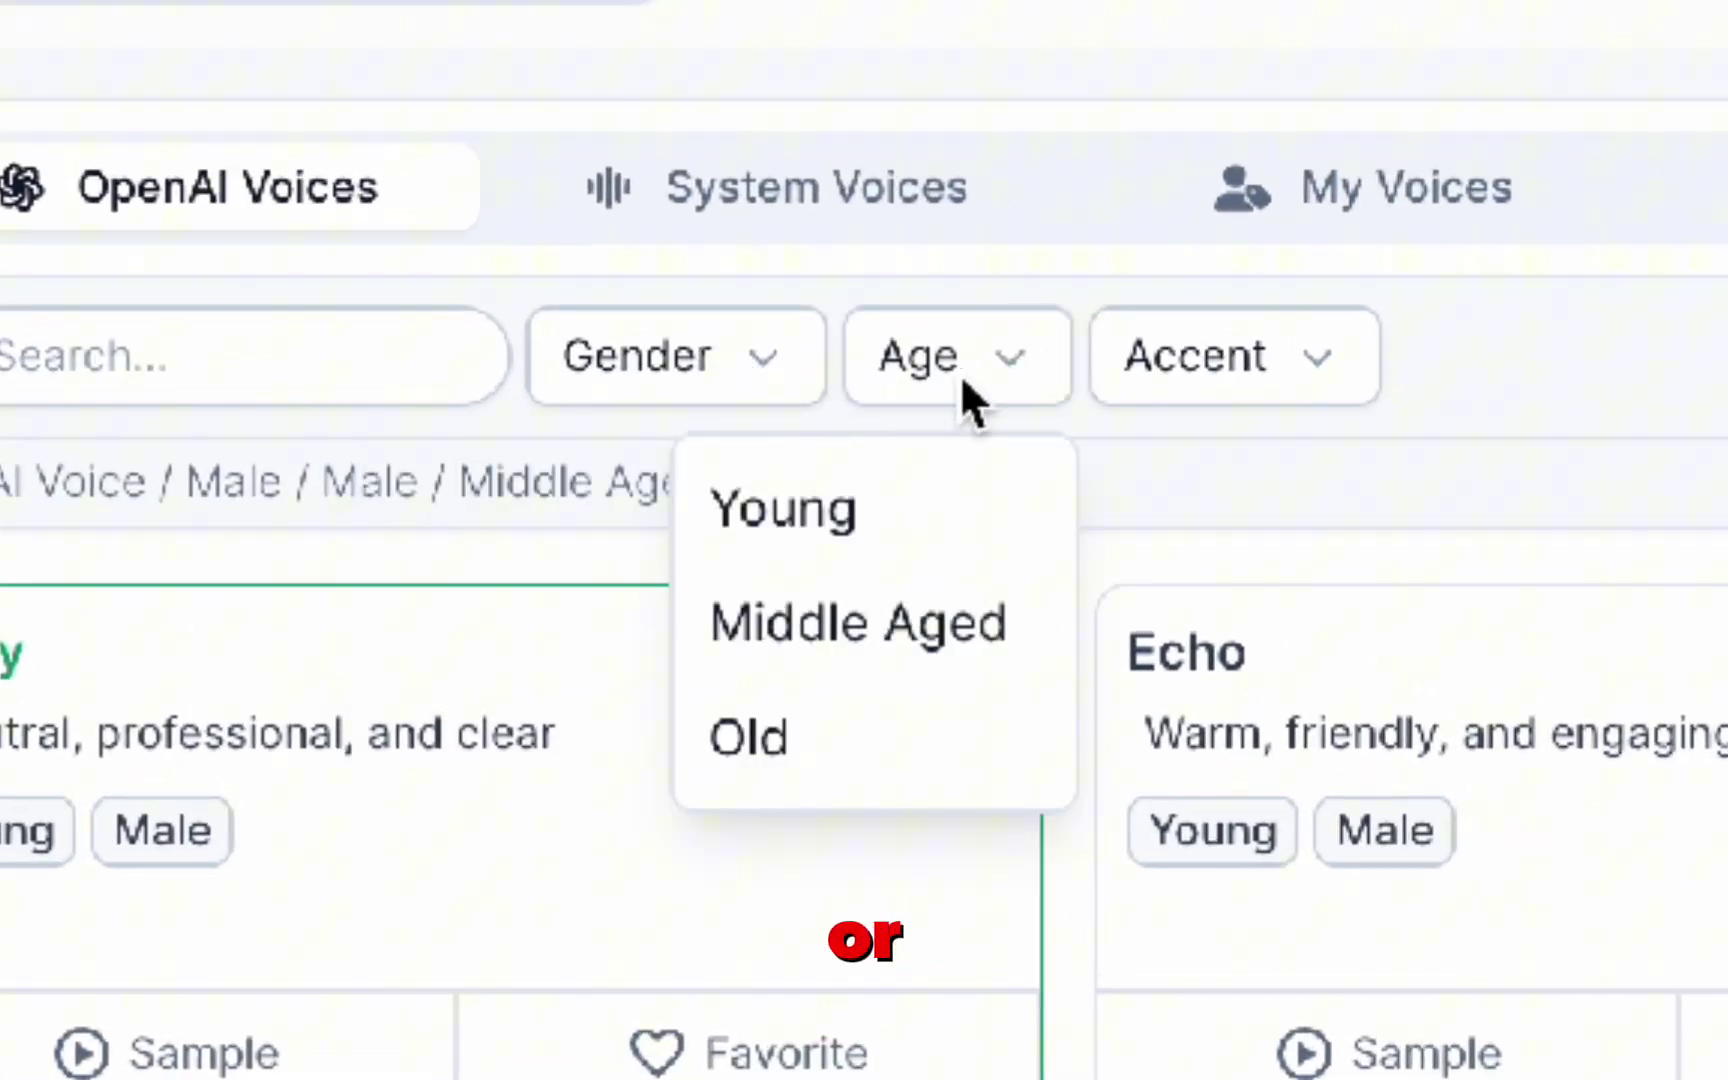
click(1183, 375)
click(757, 283)
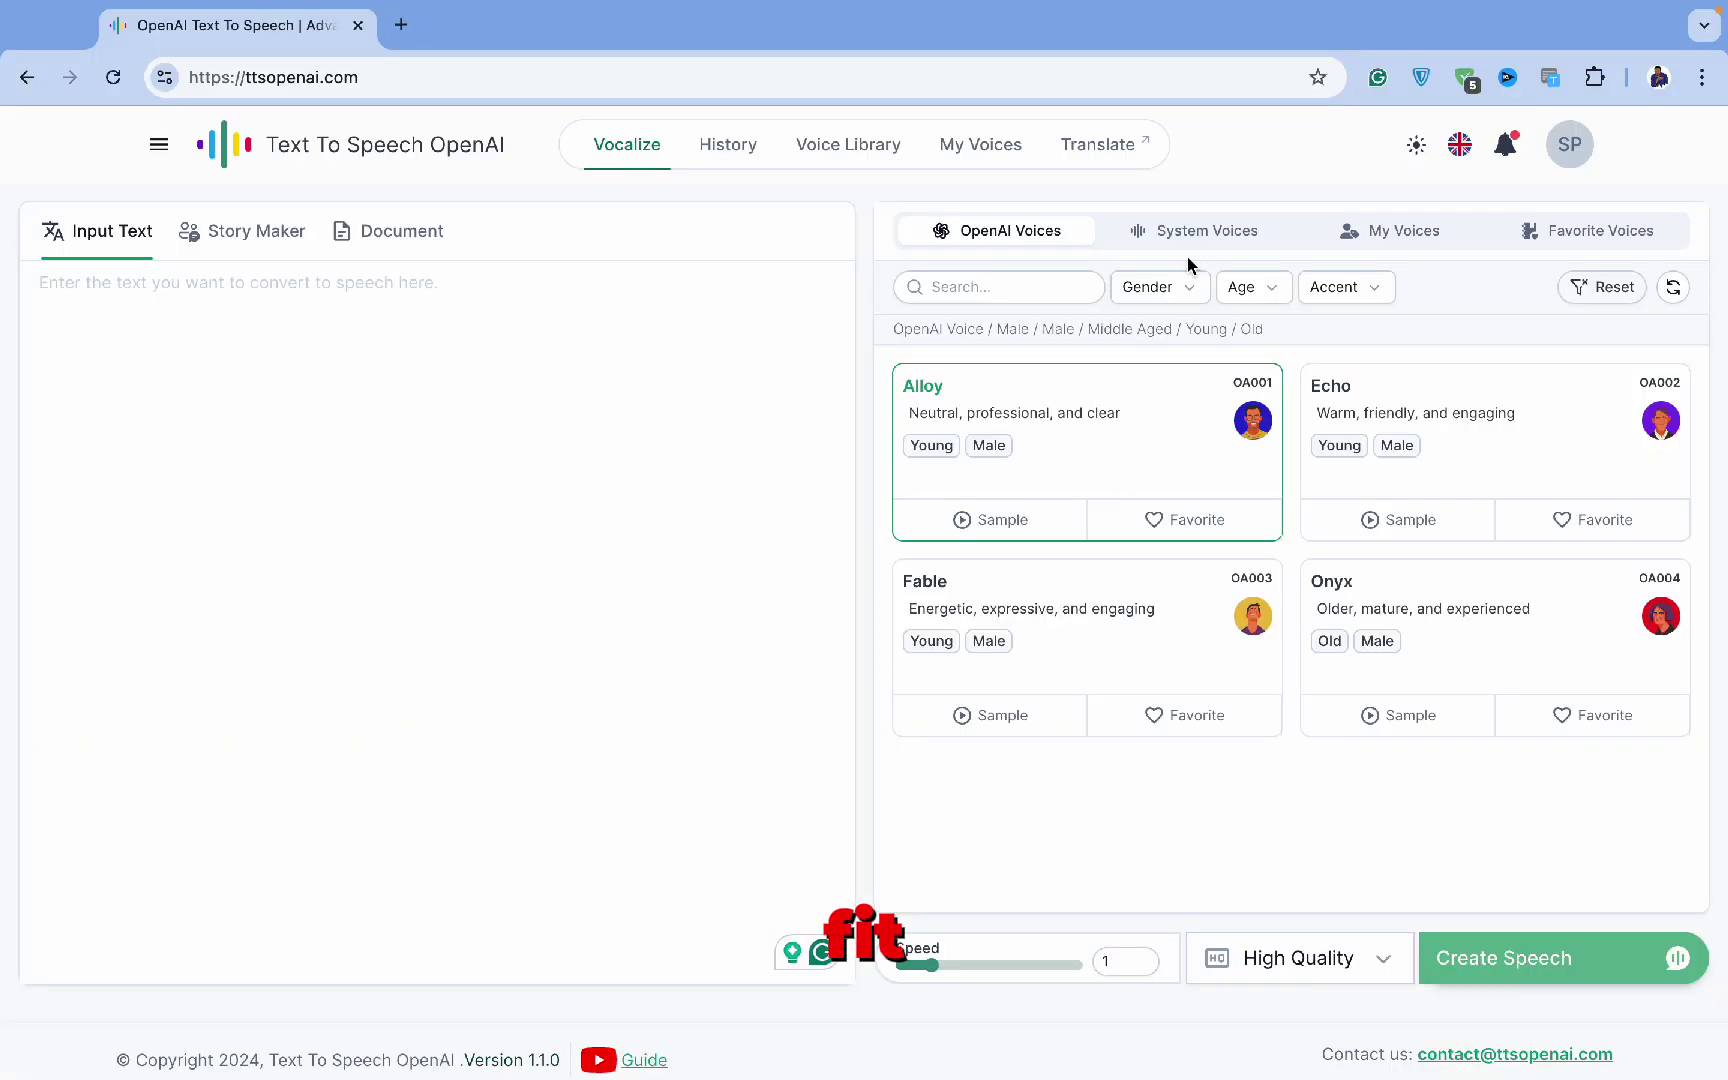
Open the System voices list and scroll through the available voices
click(1185, 244)
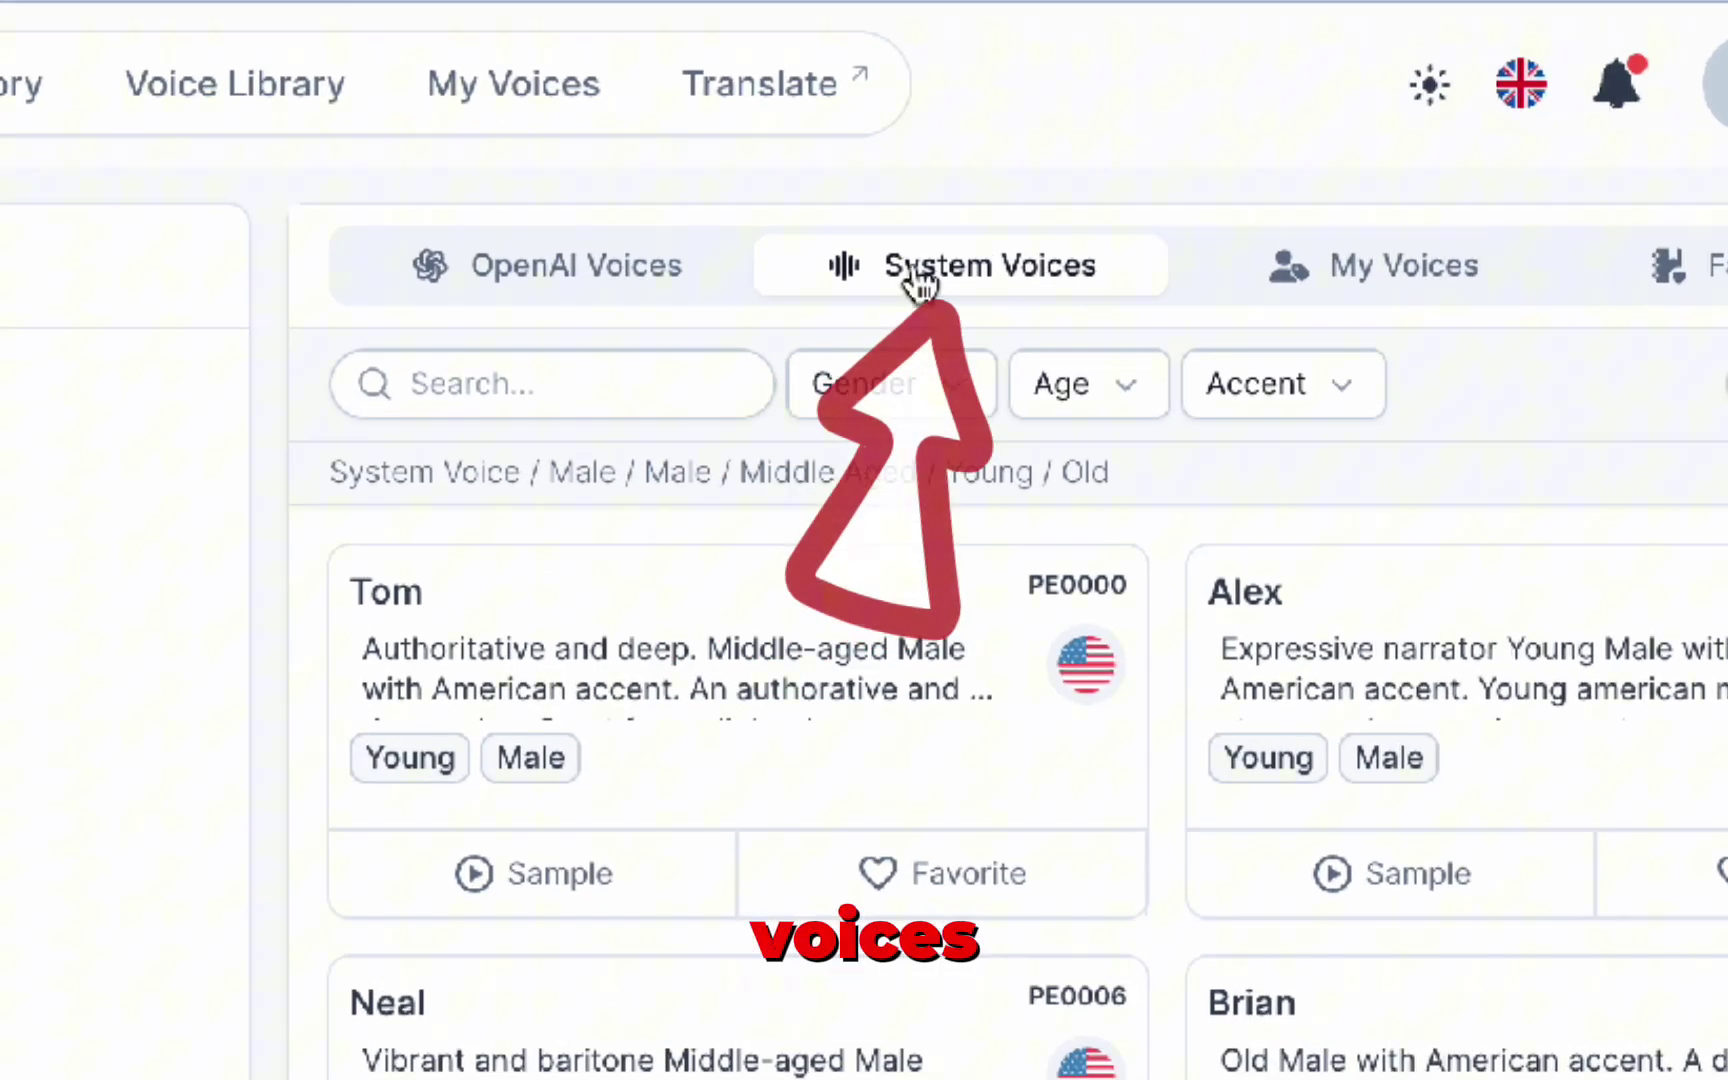
scroll(1227, 656, down, 20)
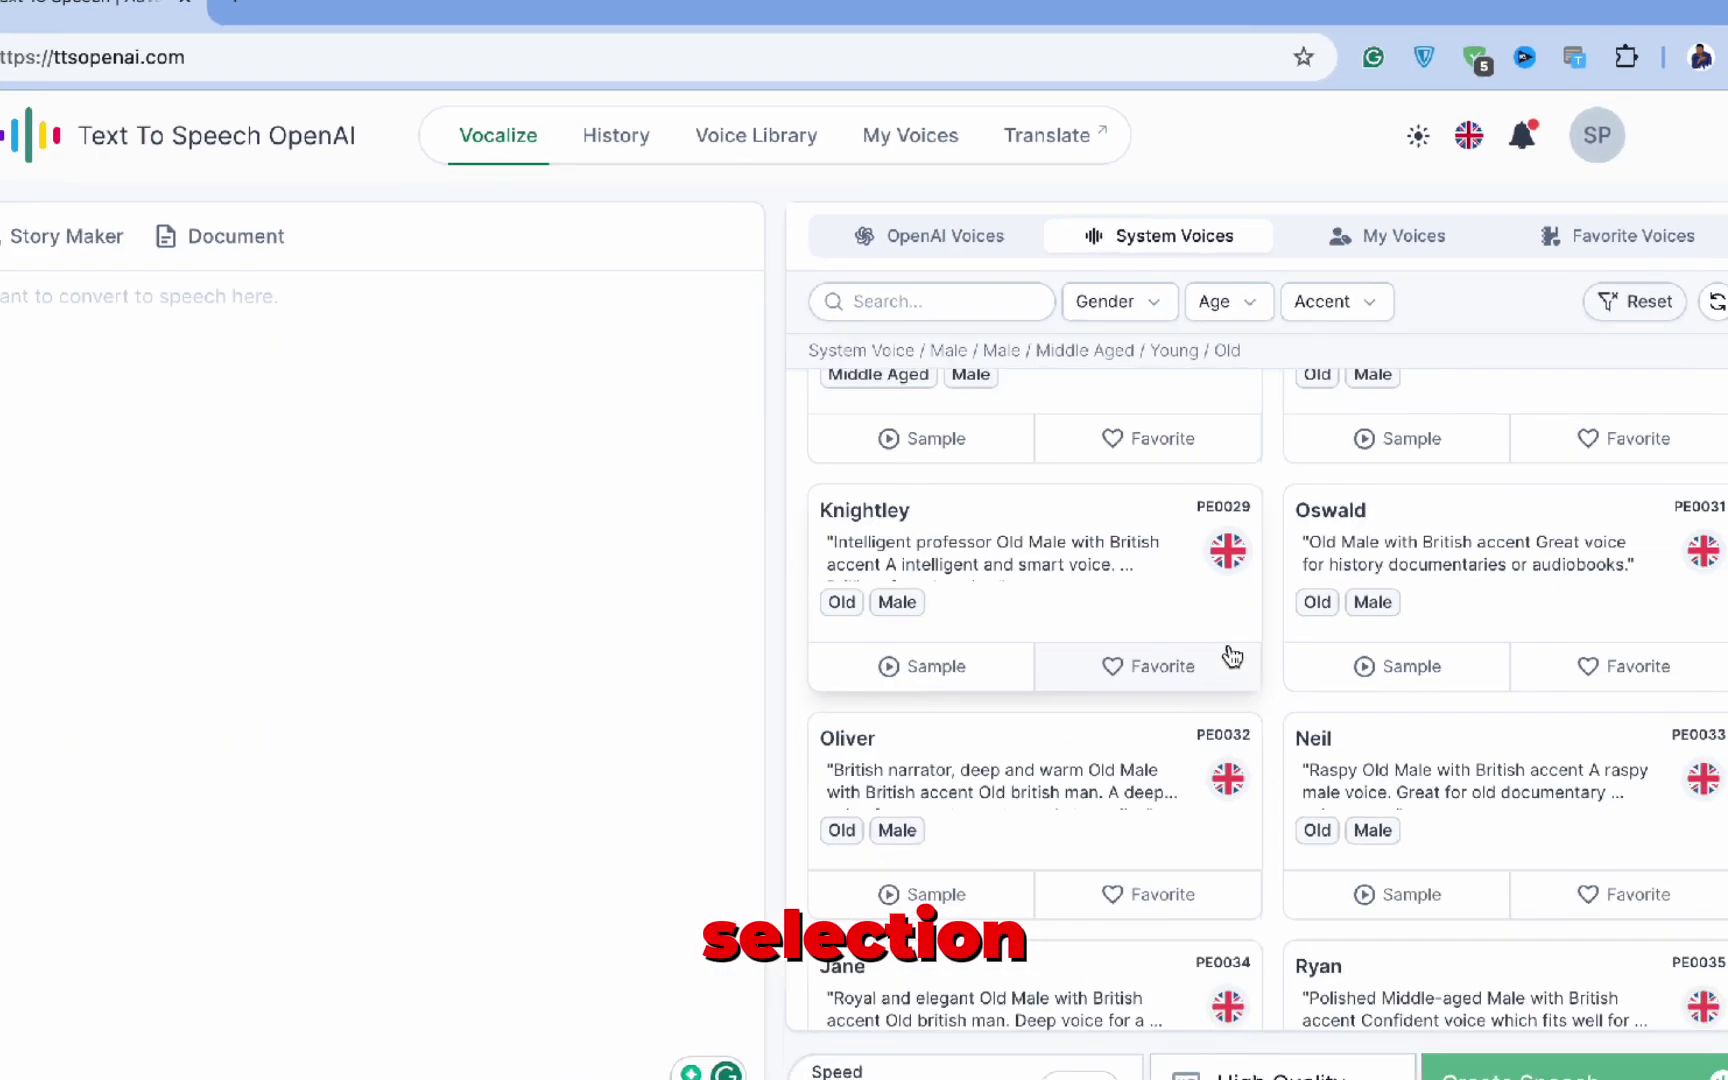
scroll(1254, 586, up, 20)
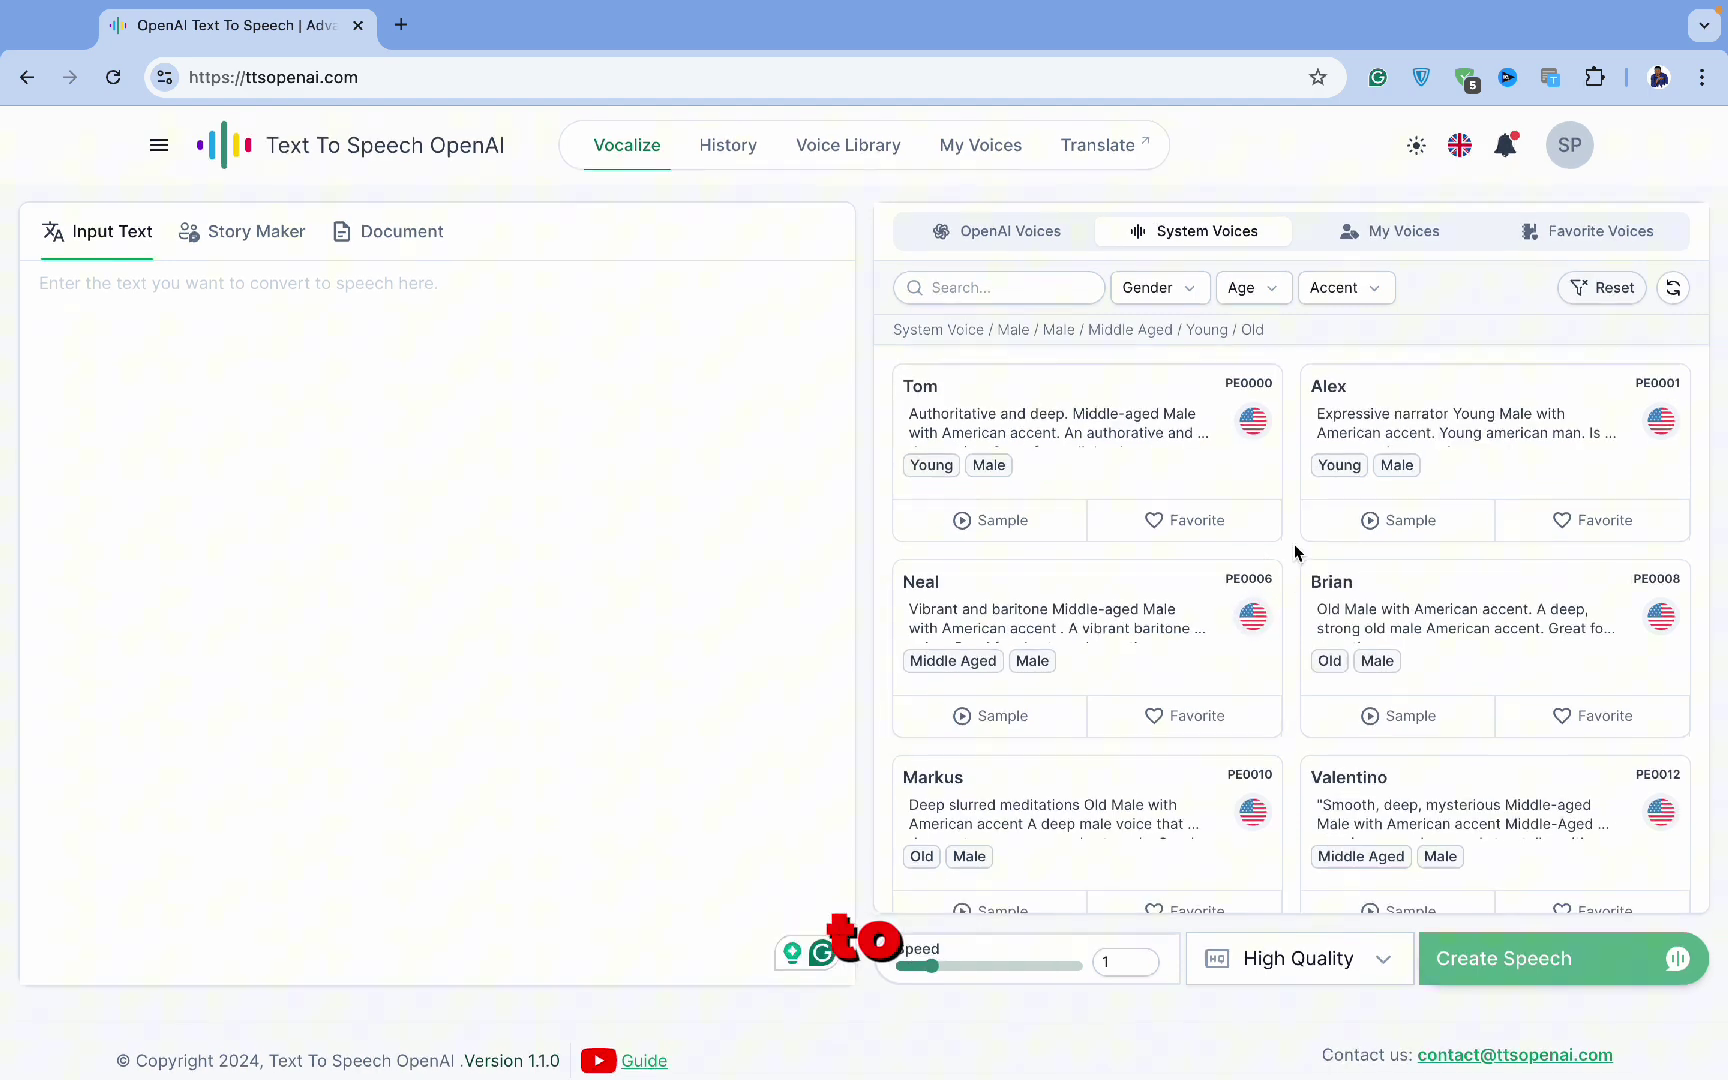
scroll(1295, 552, down, 3)
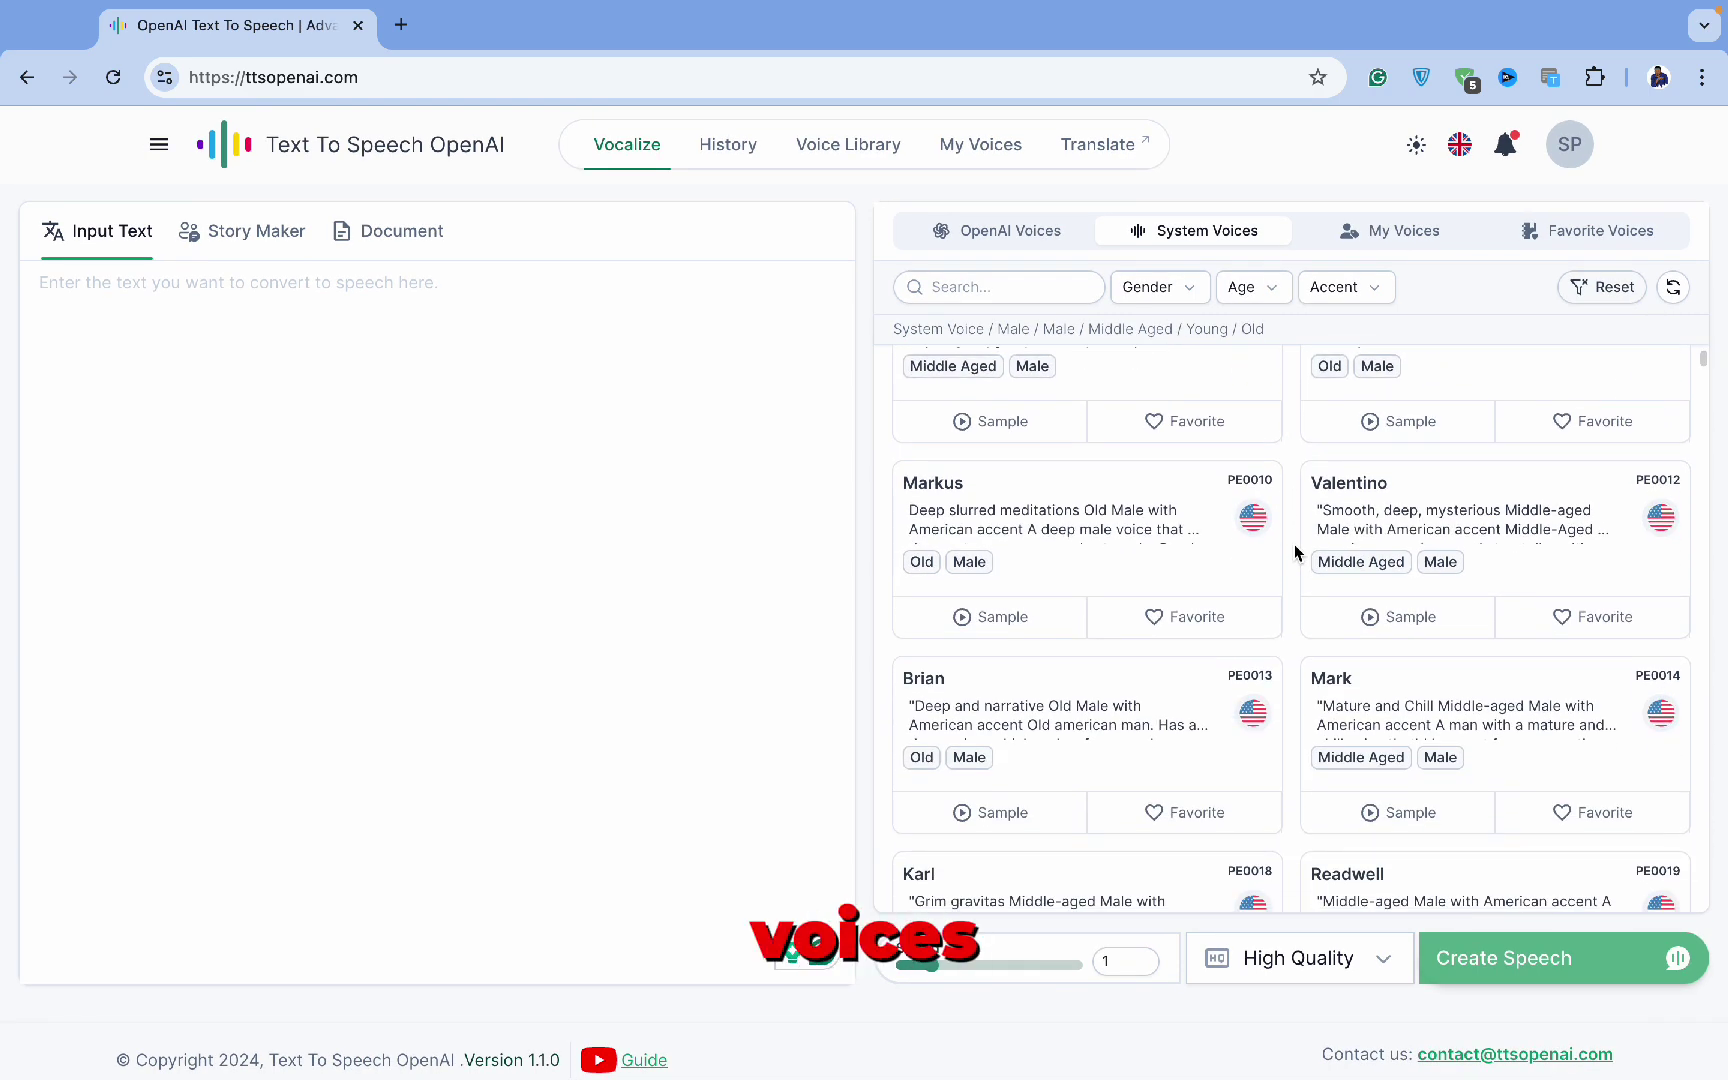
scroll(1296, 551, down, 1)
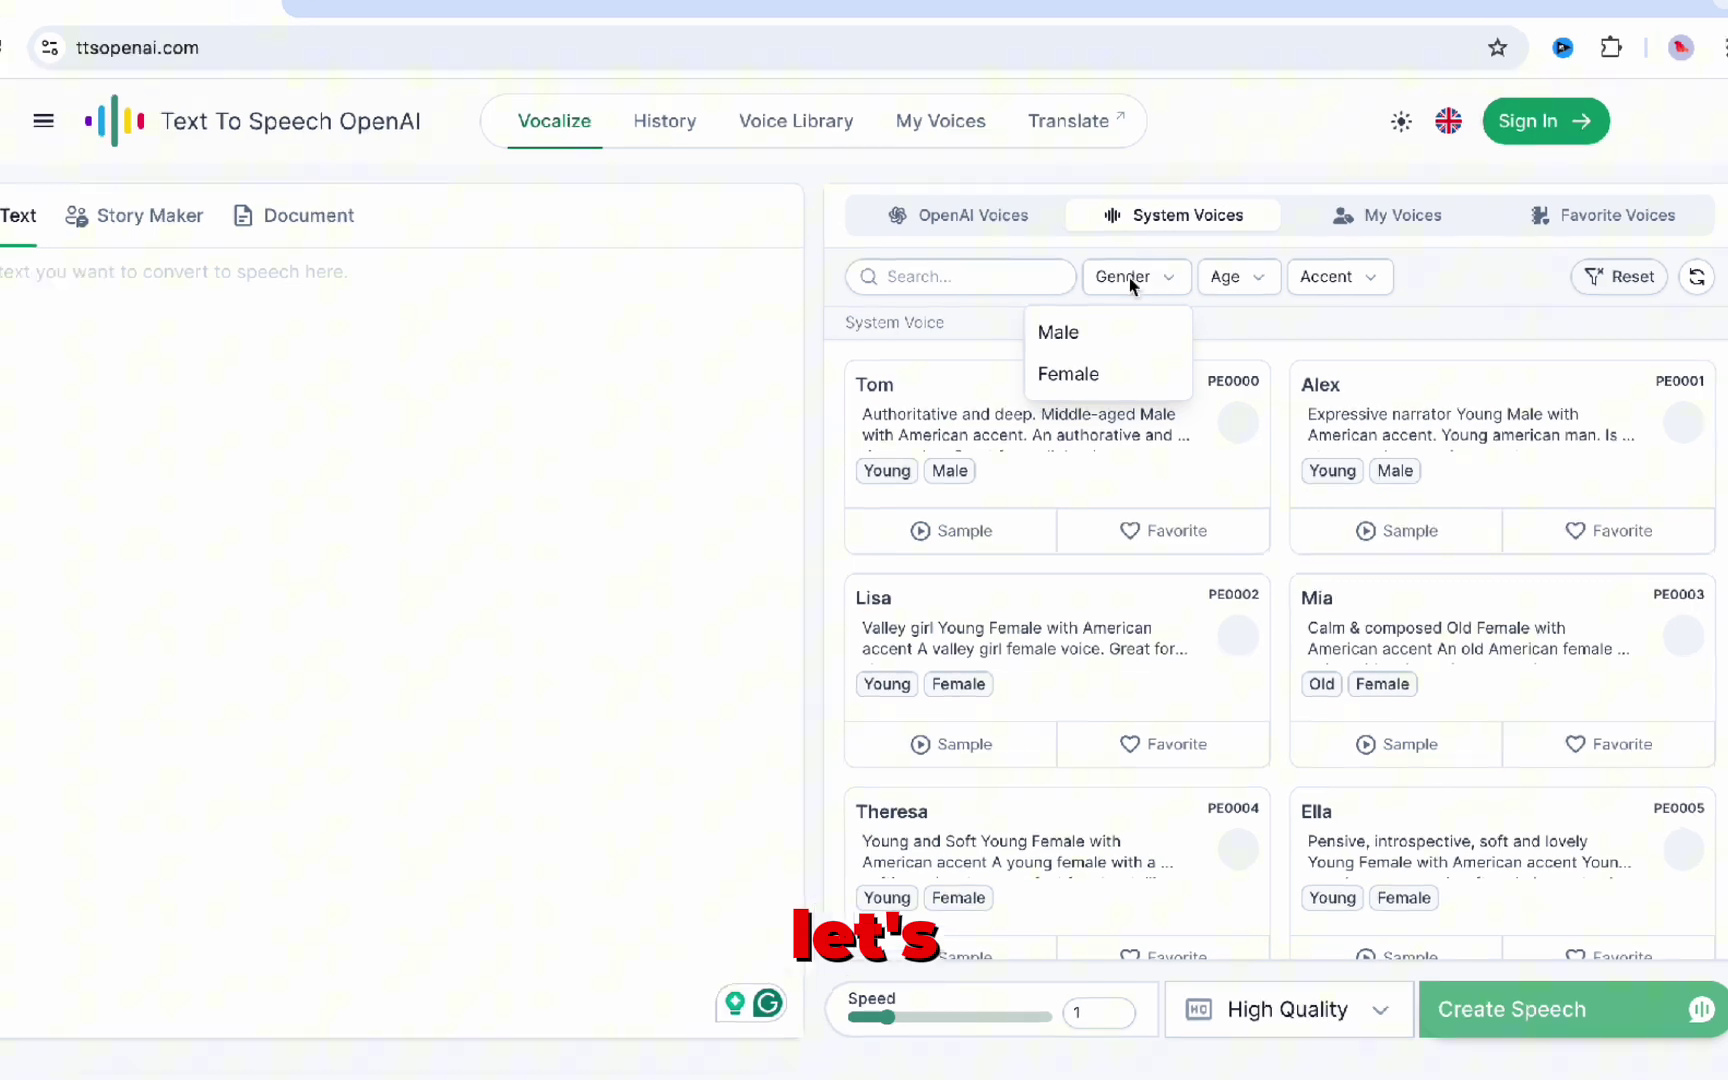
Filter to Female, Young, American-accent voices and play Lisa's voice sample
click(1068, 374)
click(1197, 242)
click(1131, 306)
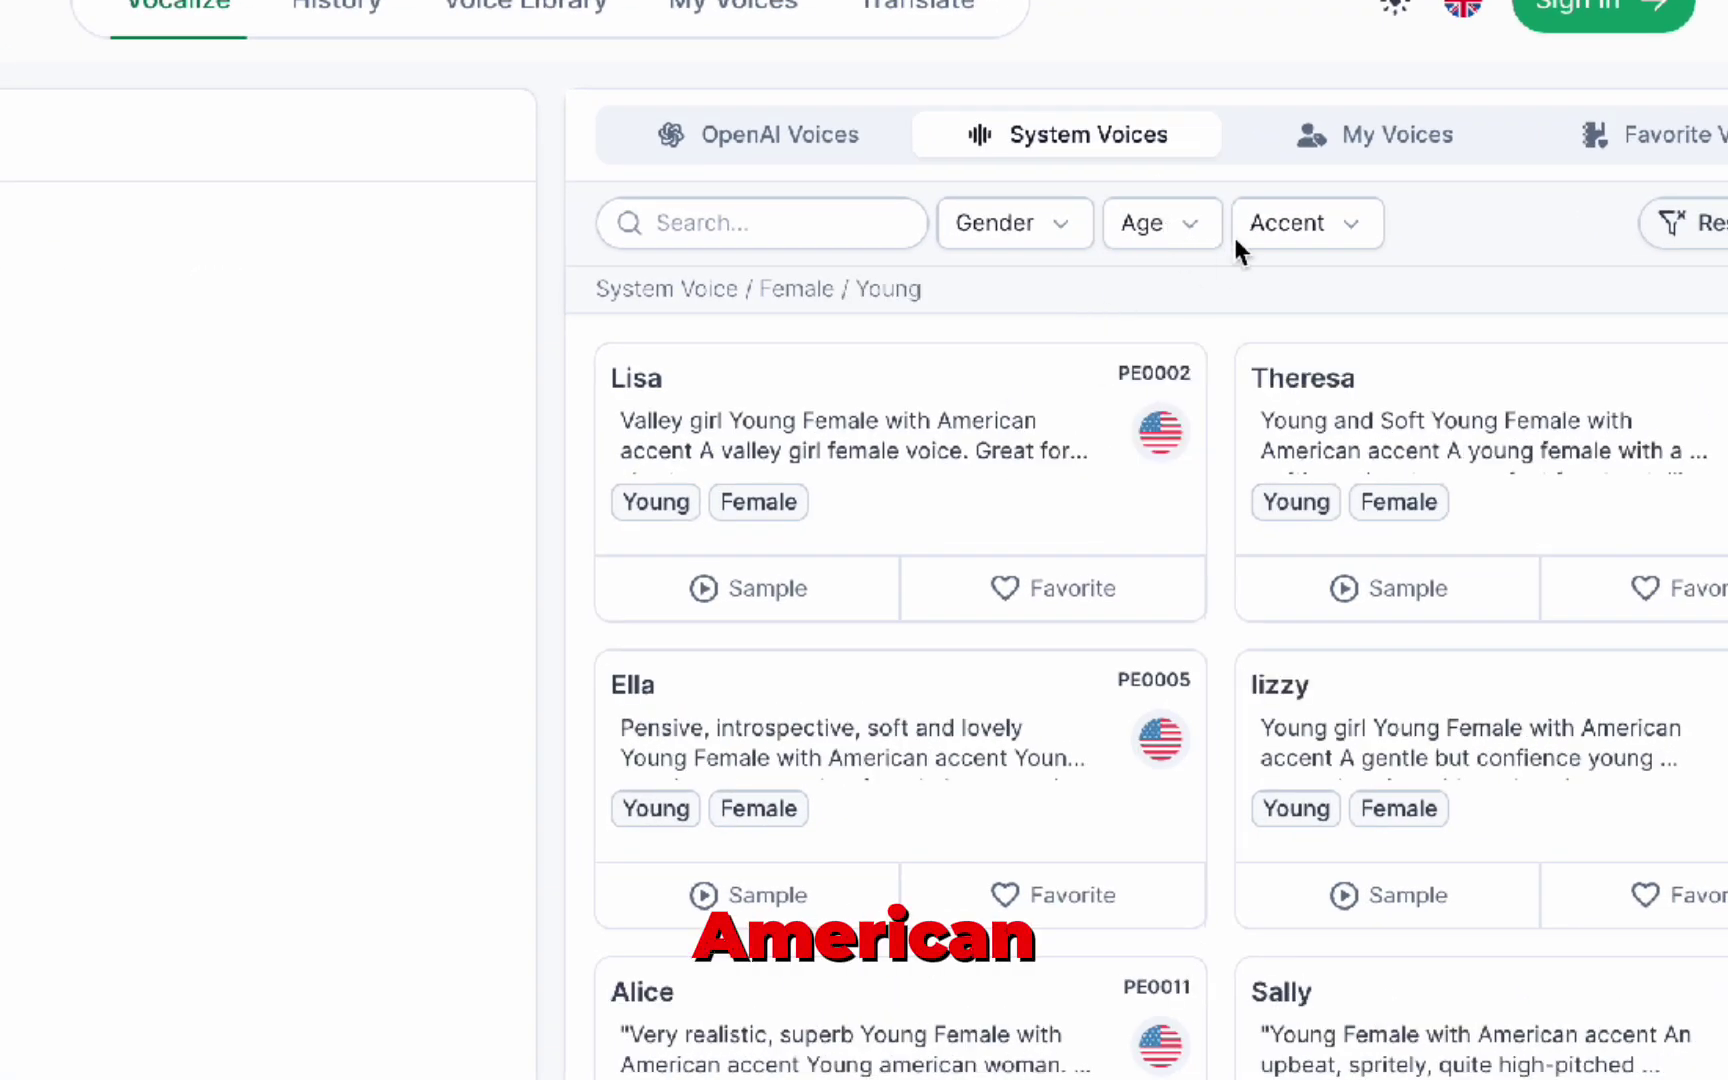
click(1257, 254)
click(1184, 302)
click(706, 590)
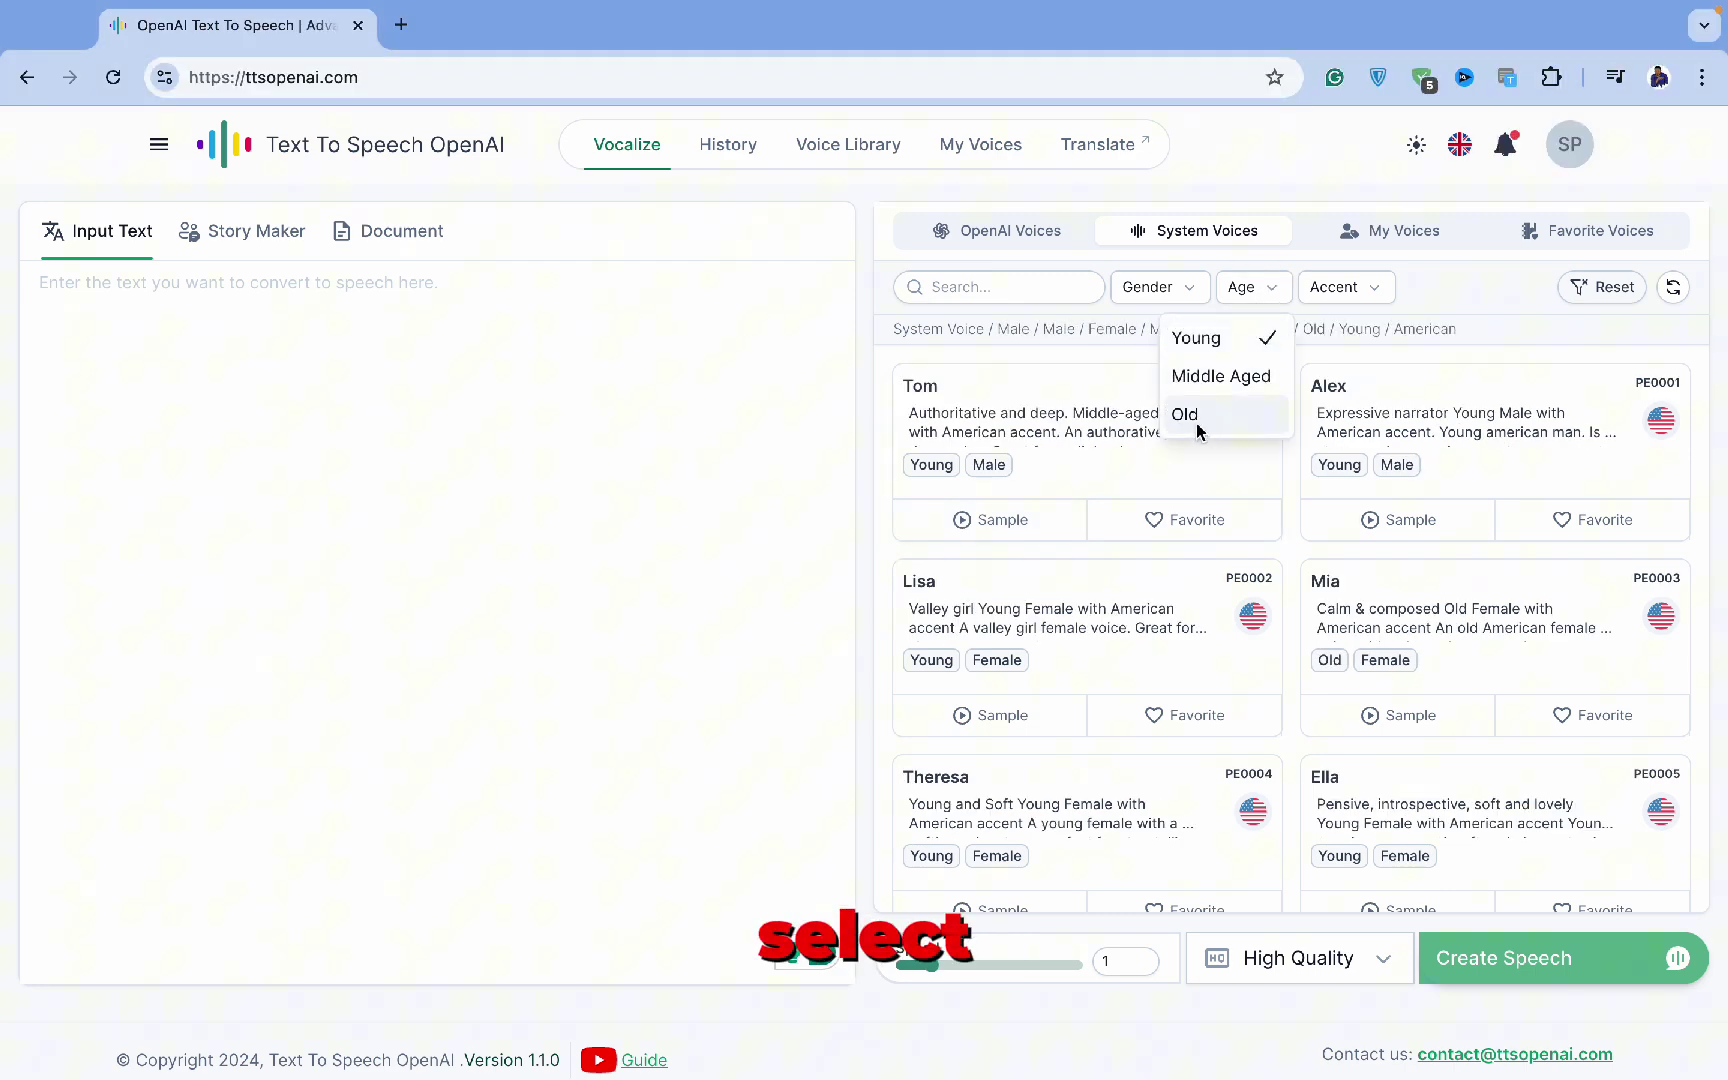
Add Old to the age filter and British to the accent filter
click(1199, 414)
scroll(1092, 629, down, 2)
click(1334, 287)
click(1272, 376)
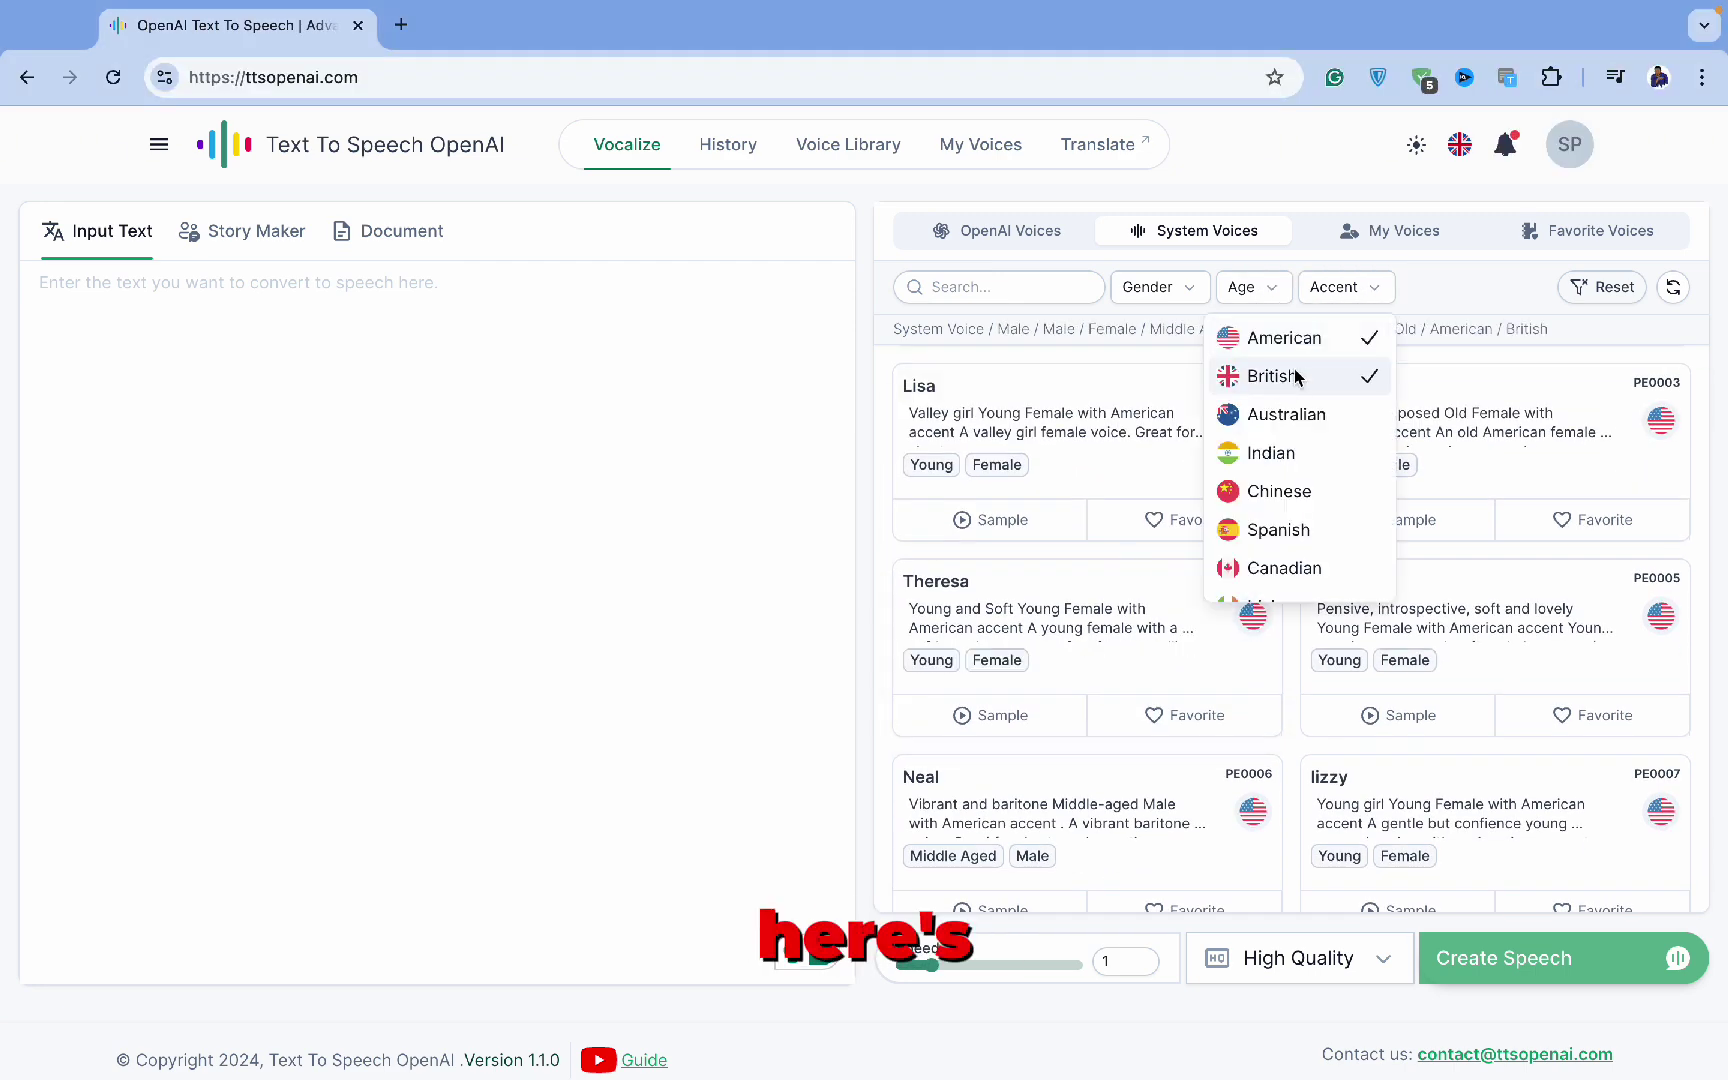
scroll(1022, 565, up, 1)
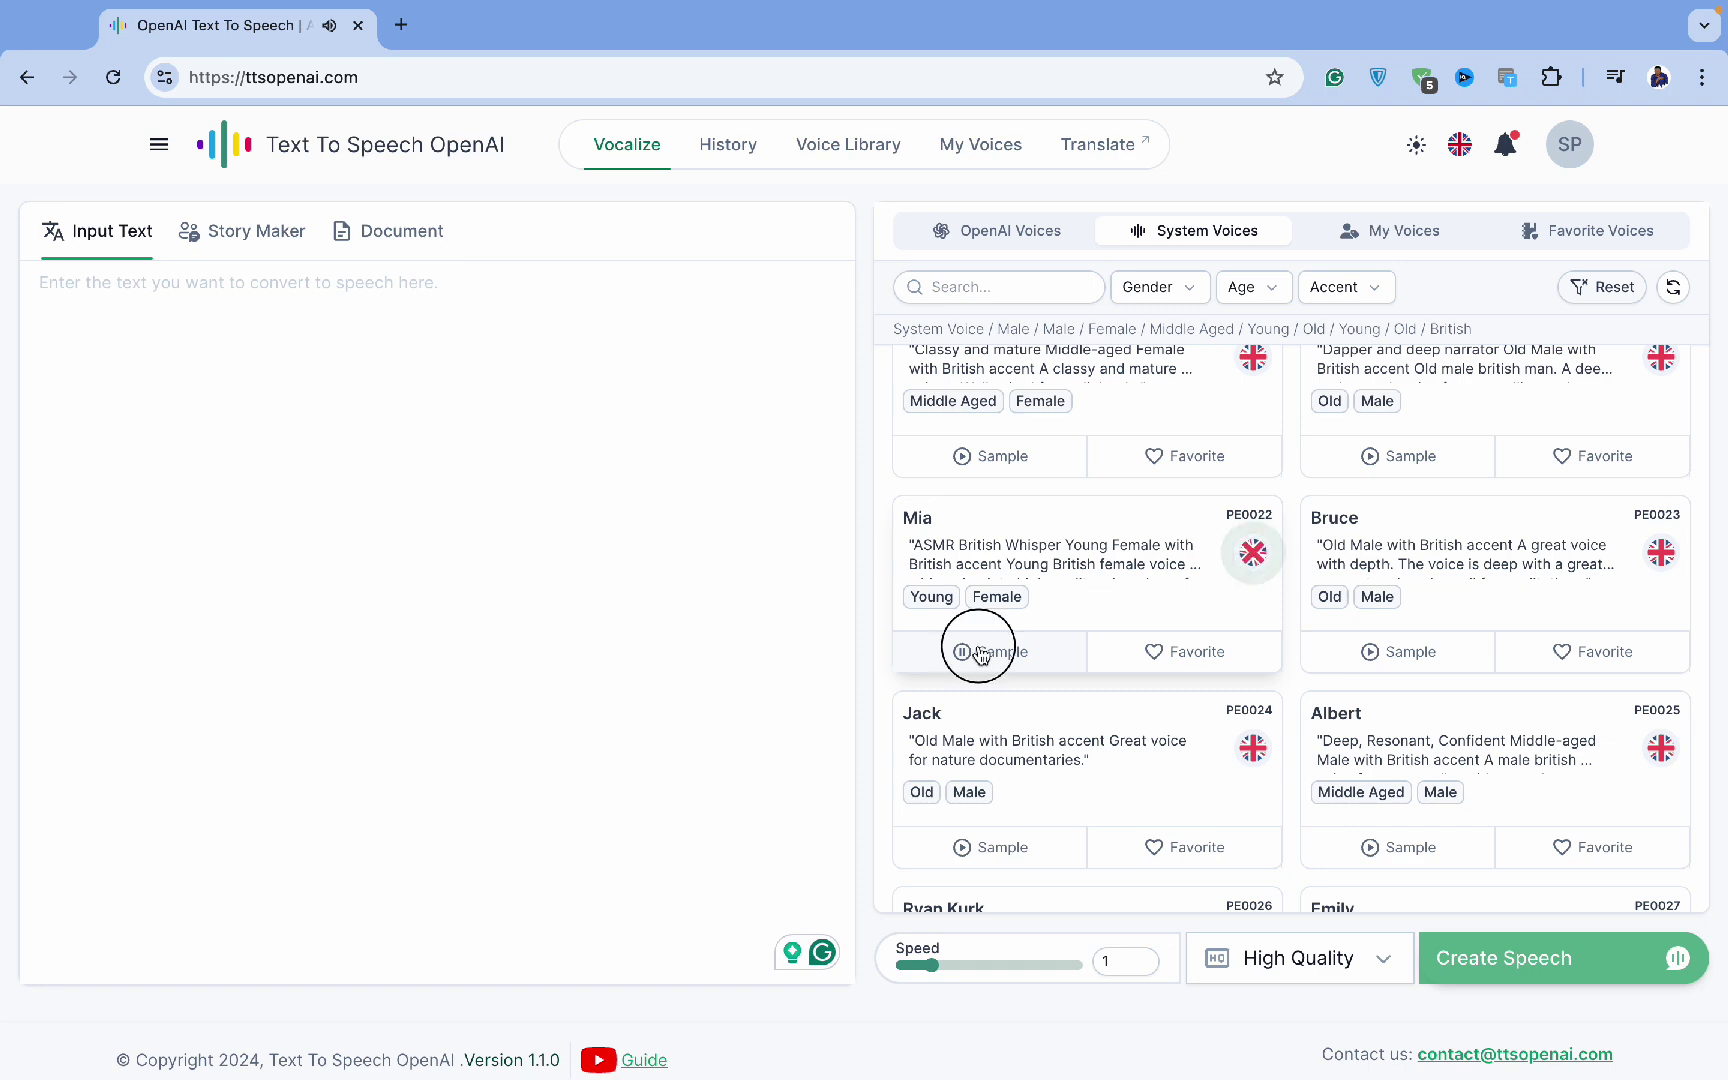
Add Indian to the accent filter and play Arjun's voice sample
scroll(1097, 676, down, 4)
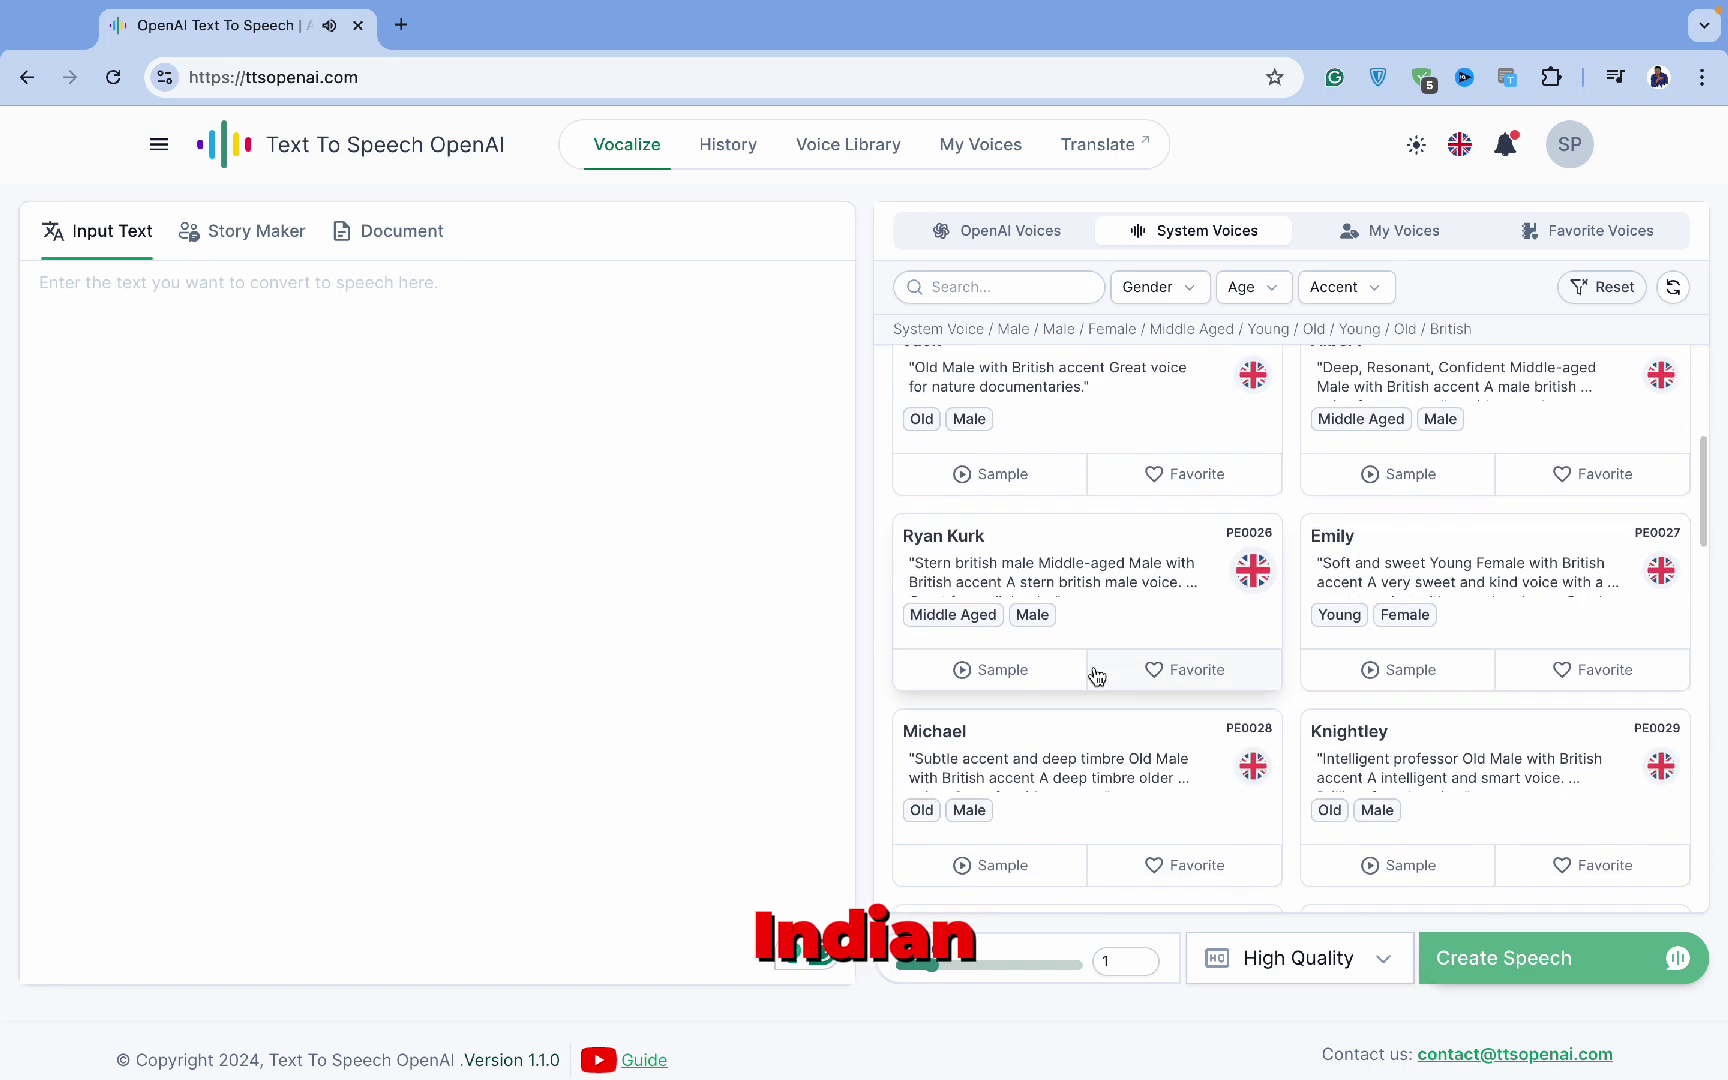
click(1385, 287)
click(1300, 452)
click(1402, 590)
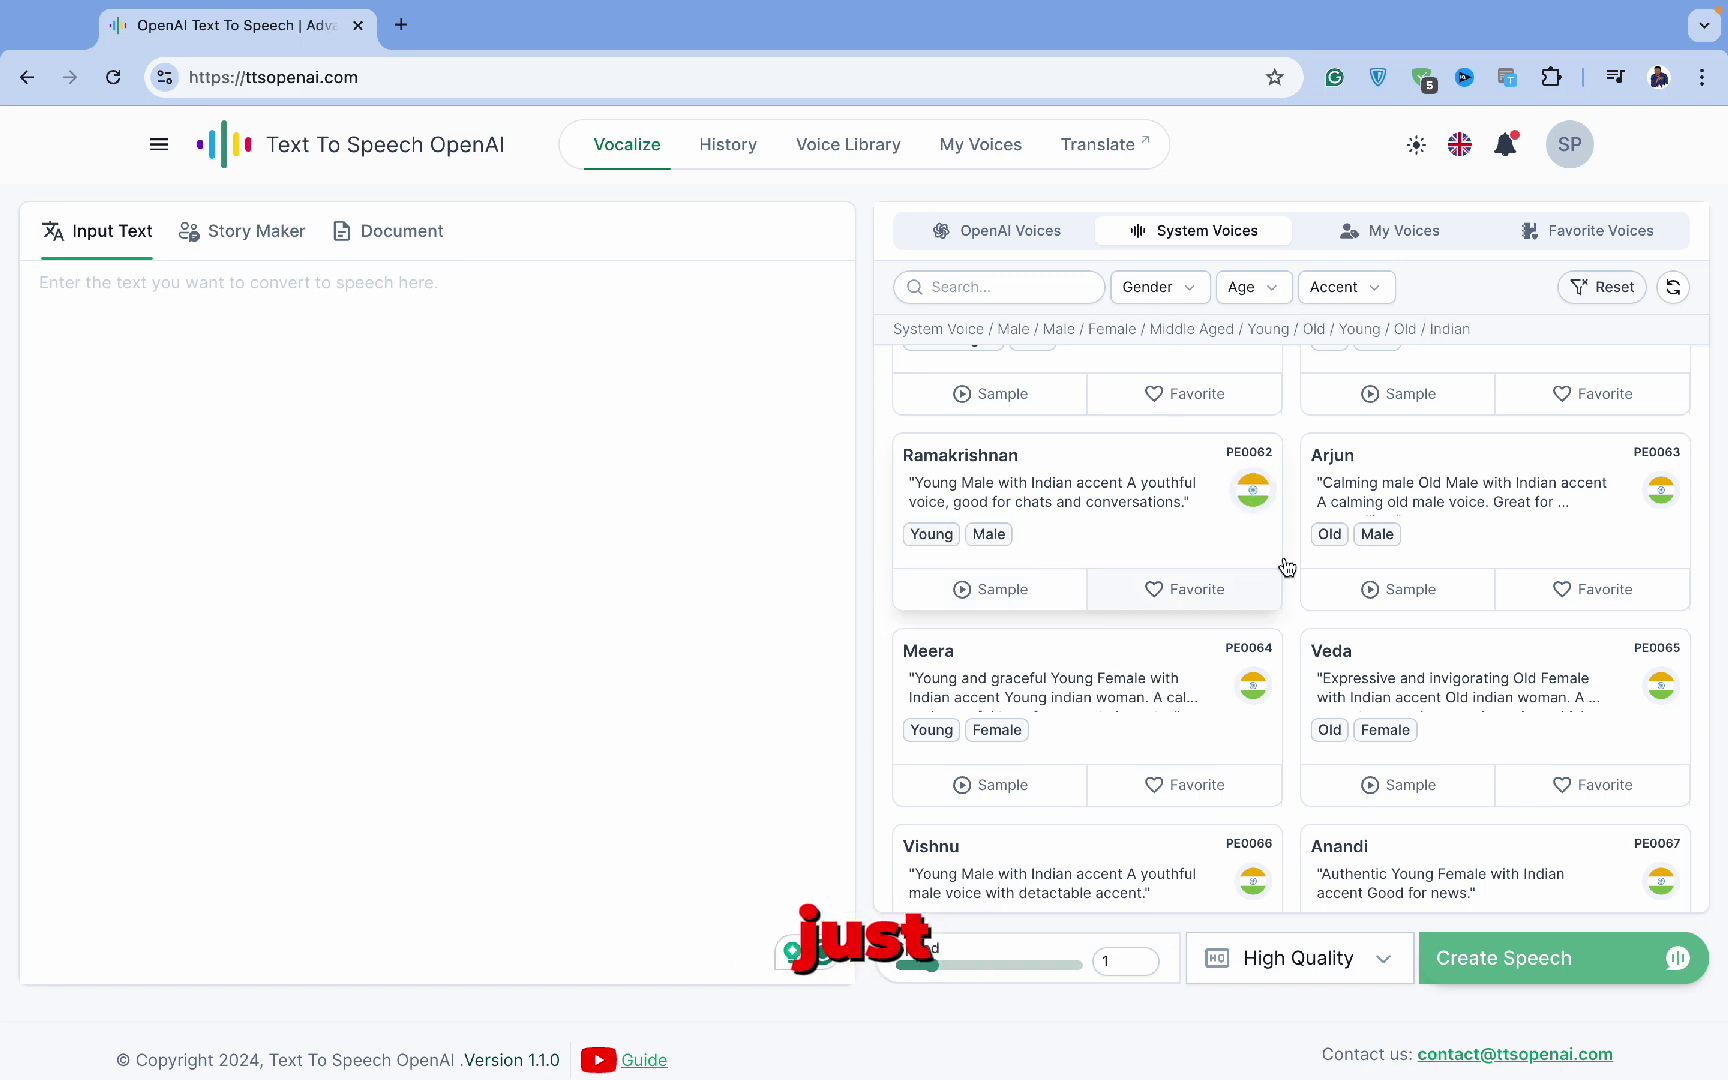
Reset the filters, view My Voices and Favorite Voices, then favourite Alloy under OpenAI Voices
click(1571, 290)
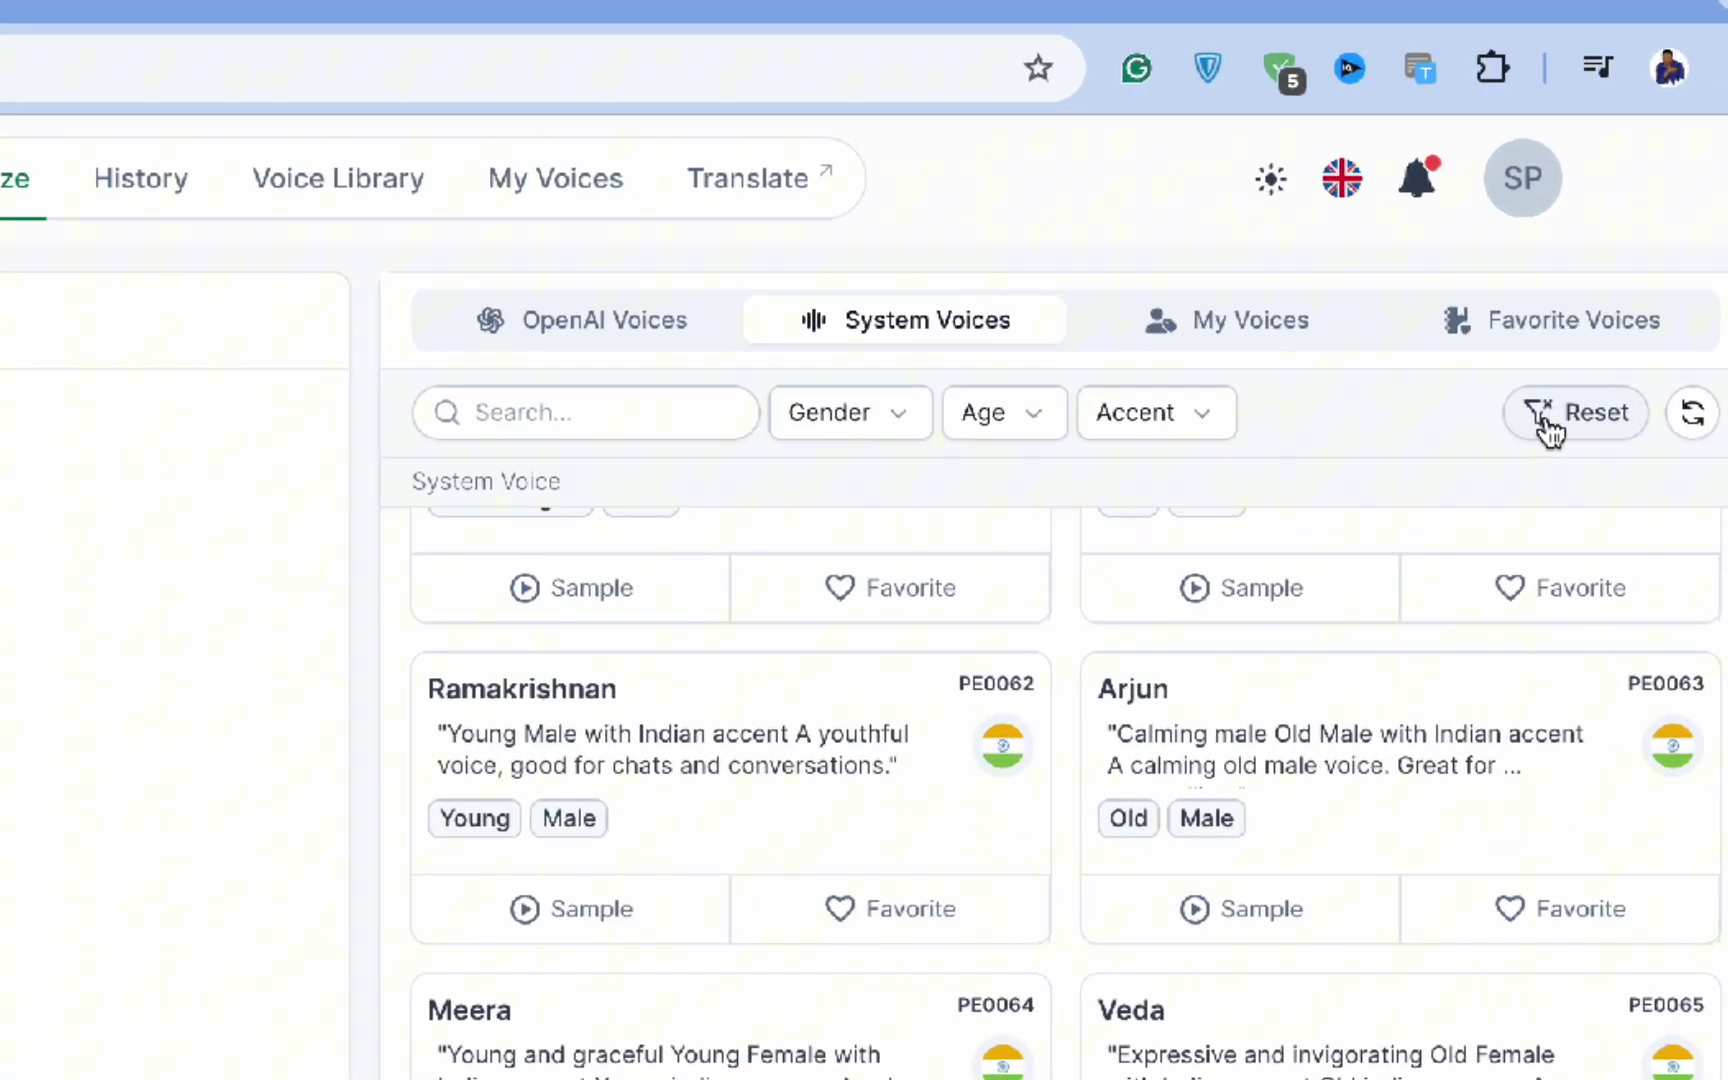
click(1243, 341)
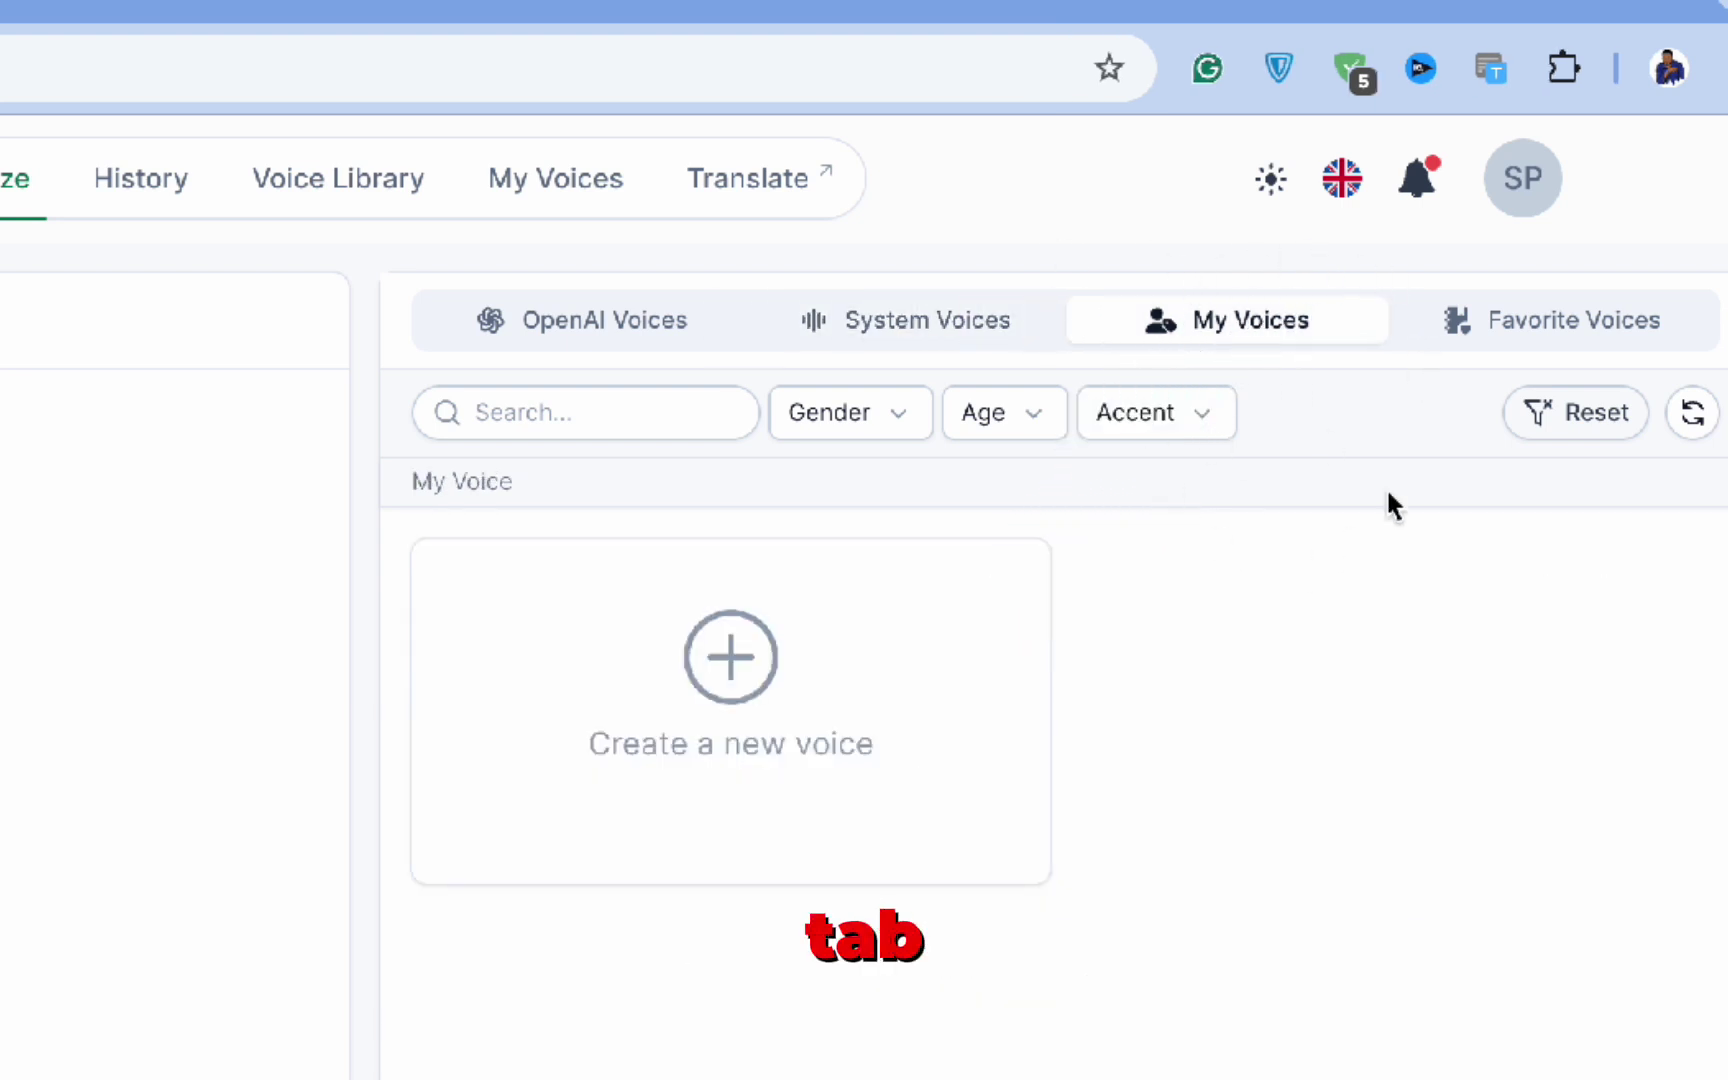
click(1578, 348)
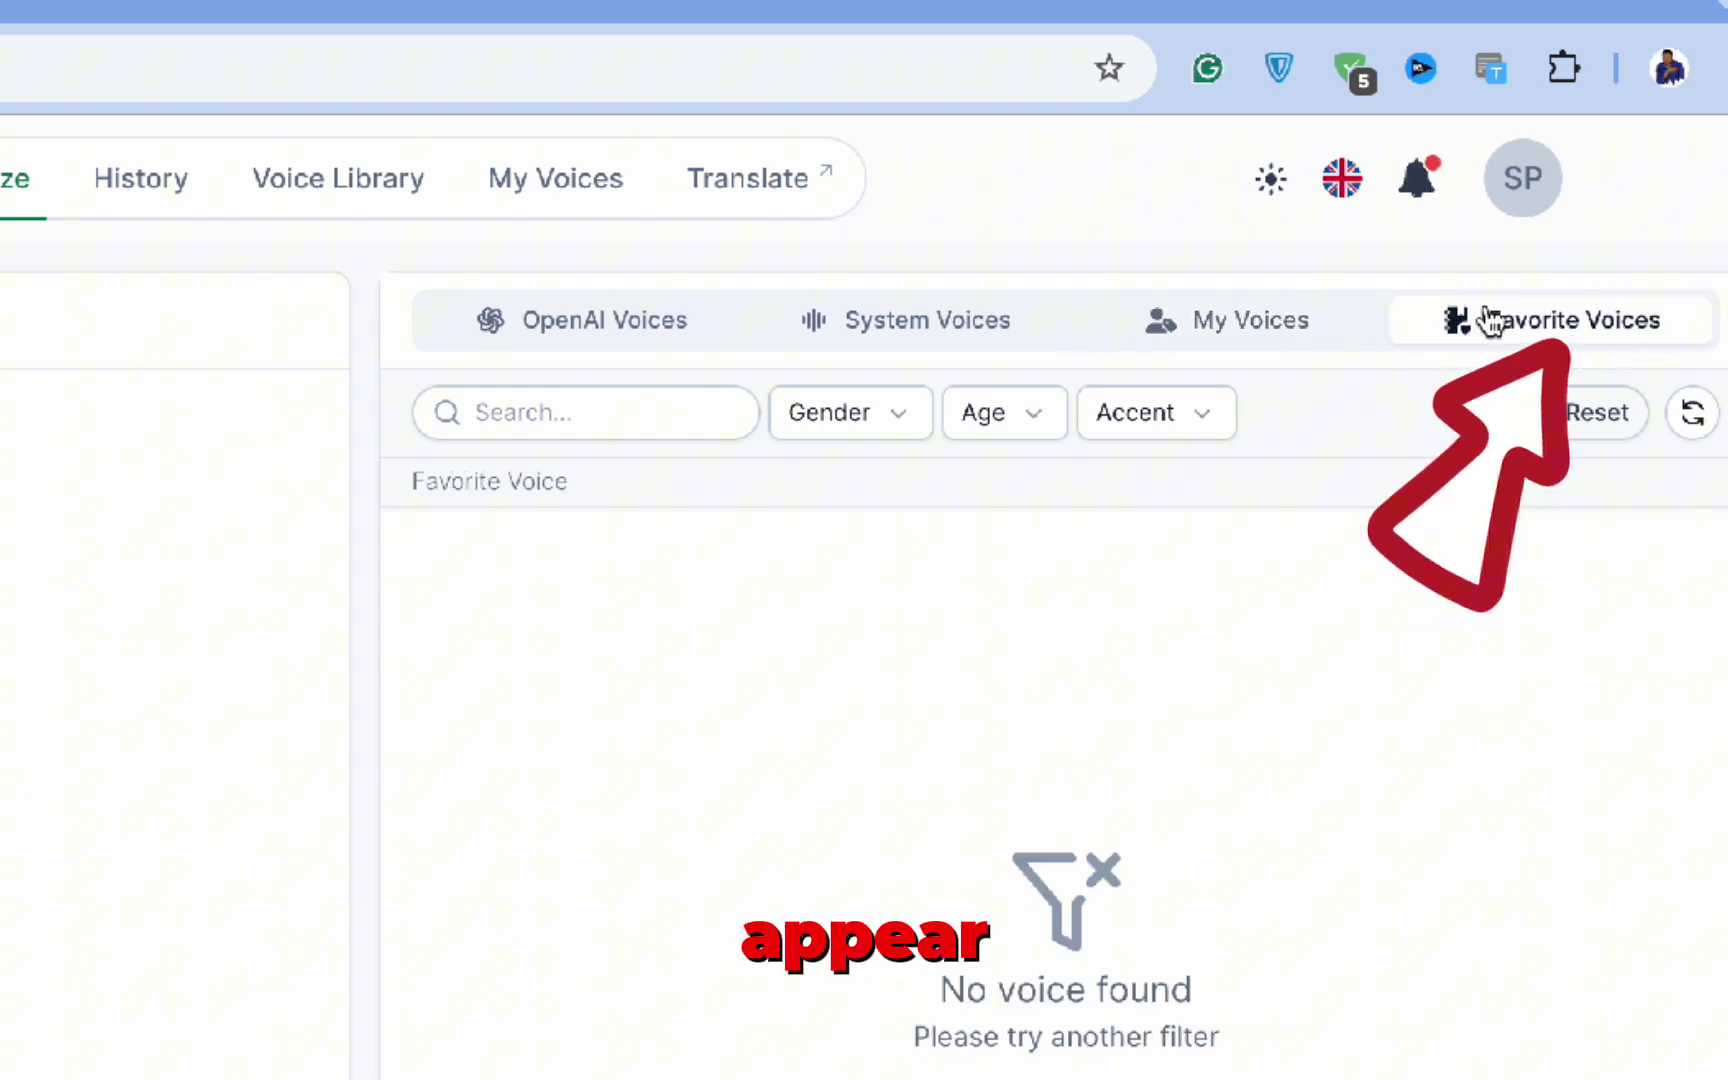
click(655, 326)
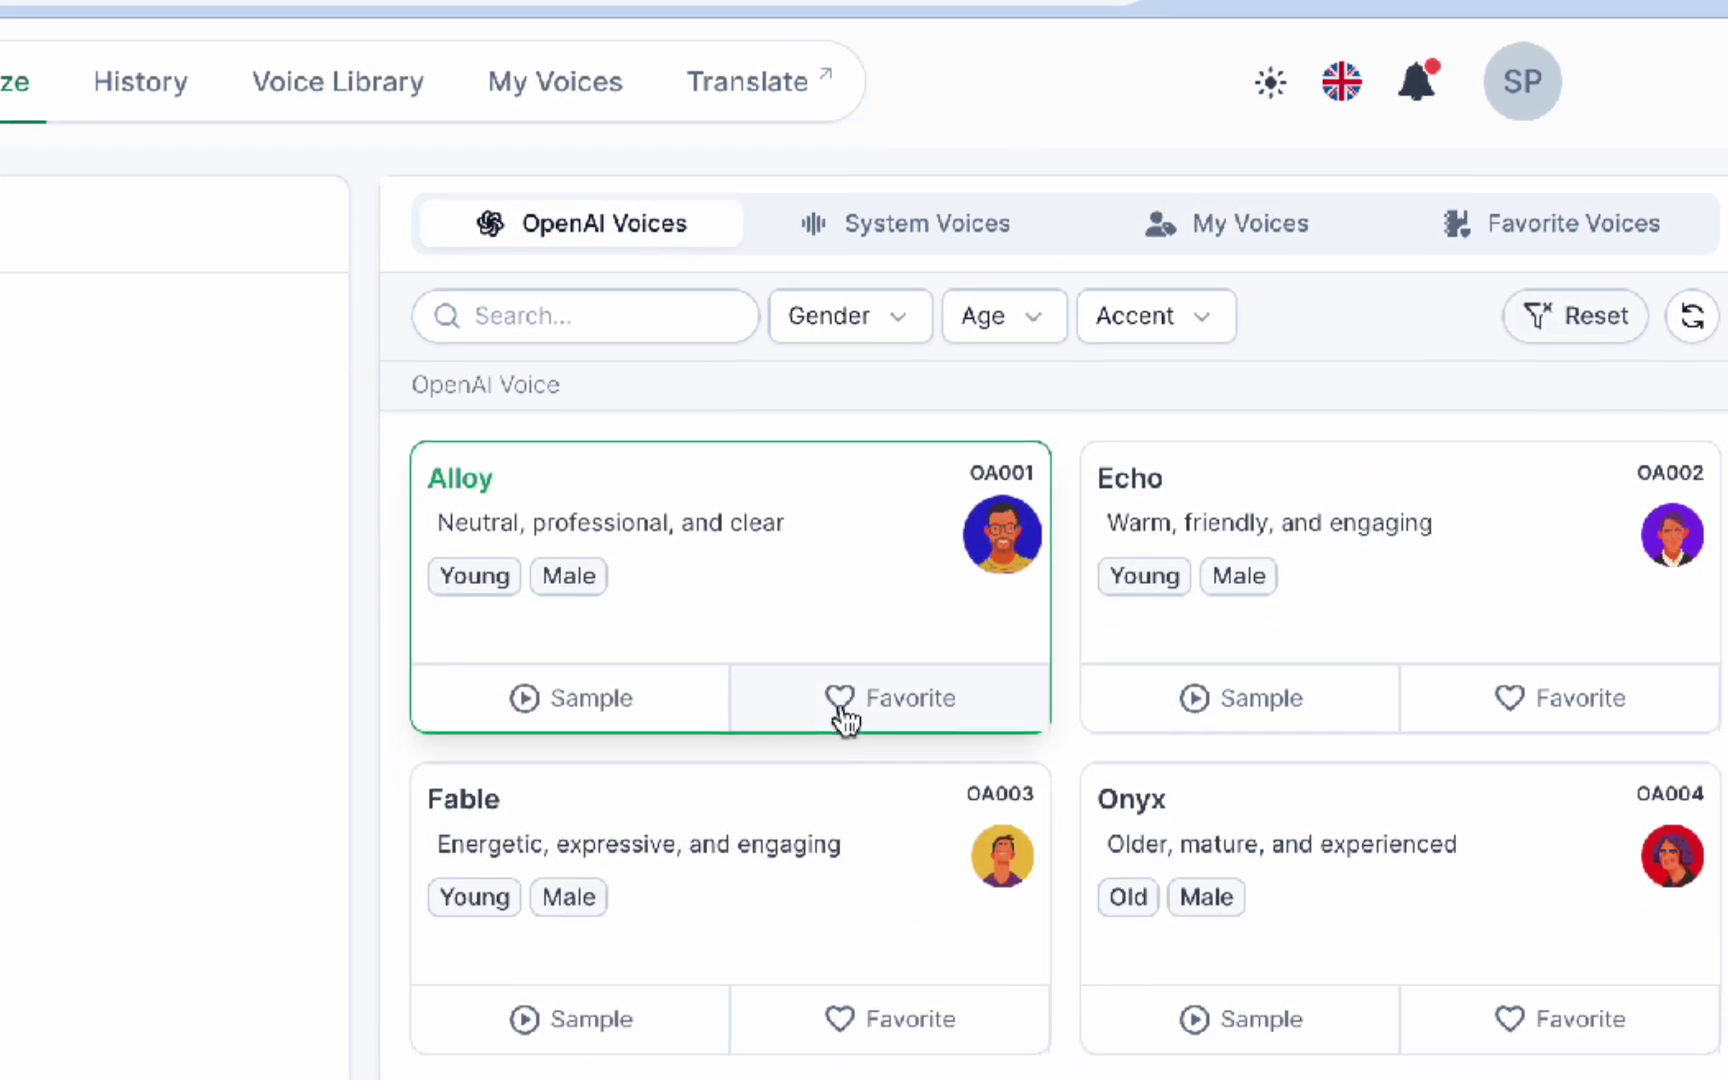
click(873, 226)
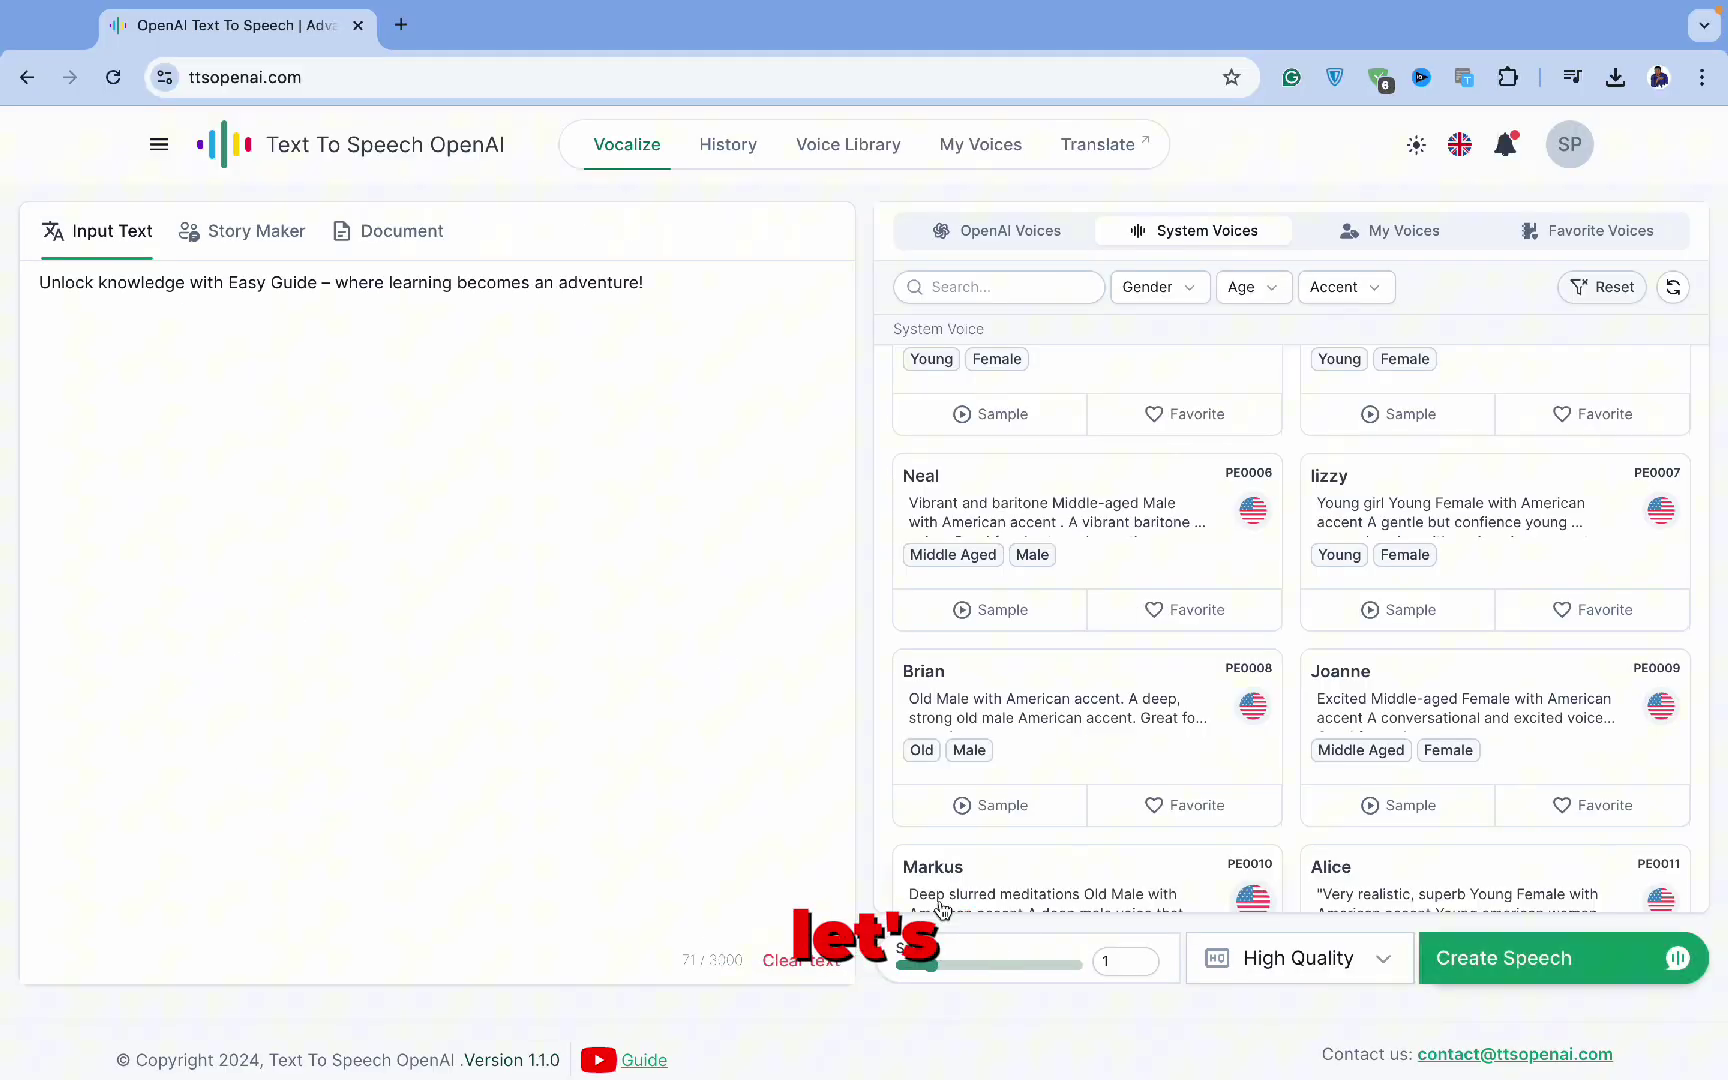
Lower the speech speed, choose Markus, generate the speech and play back the audio
drag(930, 968, 910, 966)
scroll(1088, 800, down, 1)
click(1090, 775)
click(1503, 958)
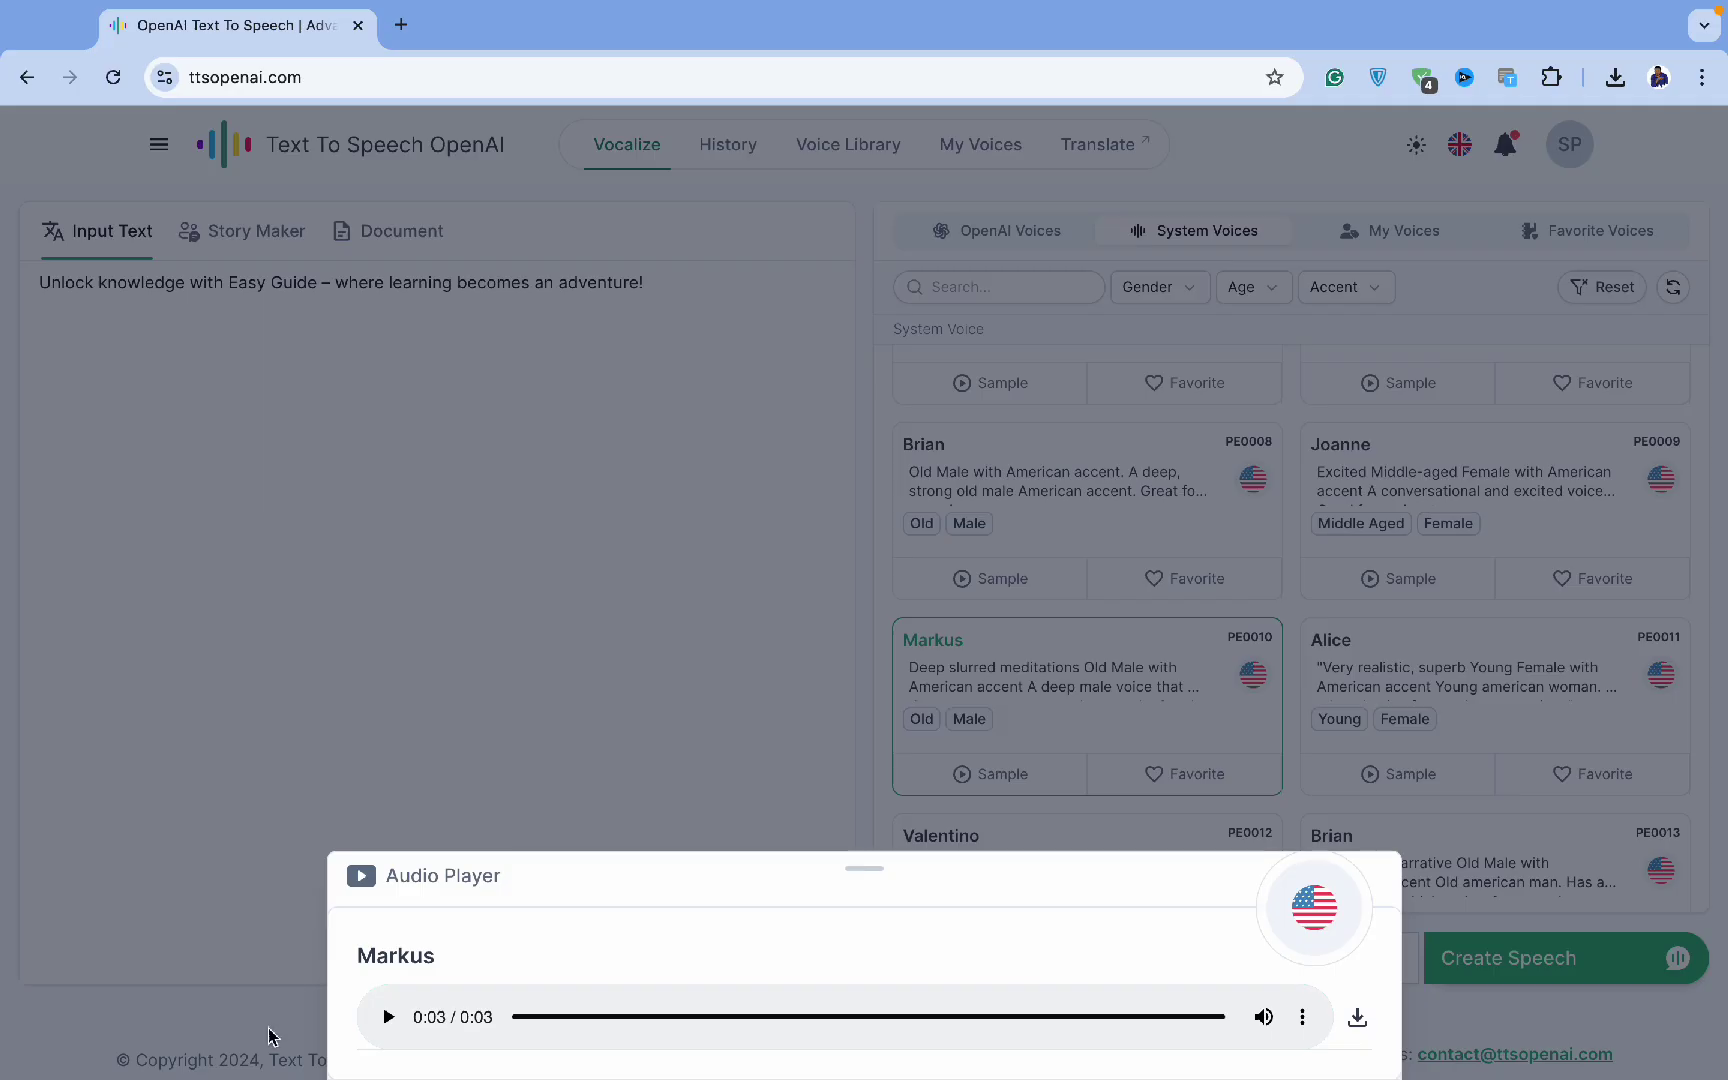
click(388, 1020)
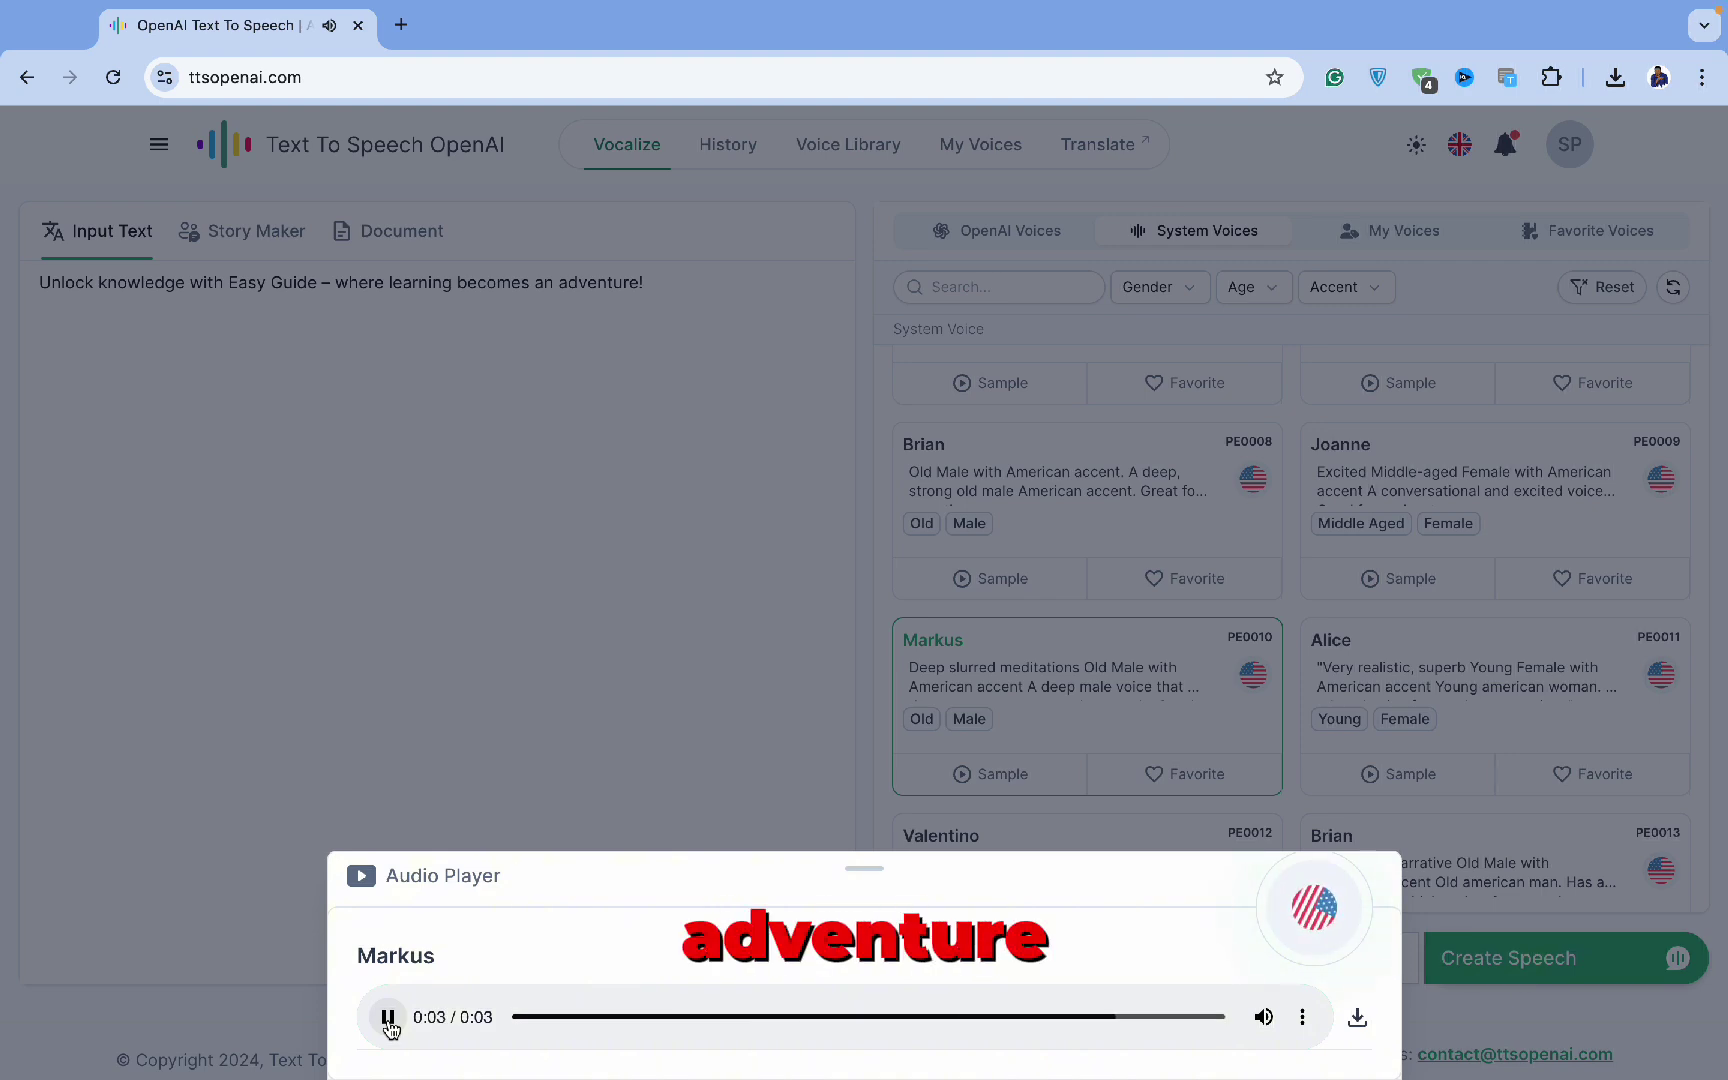
click(388, 1017)
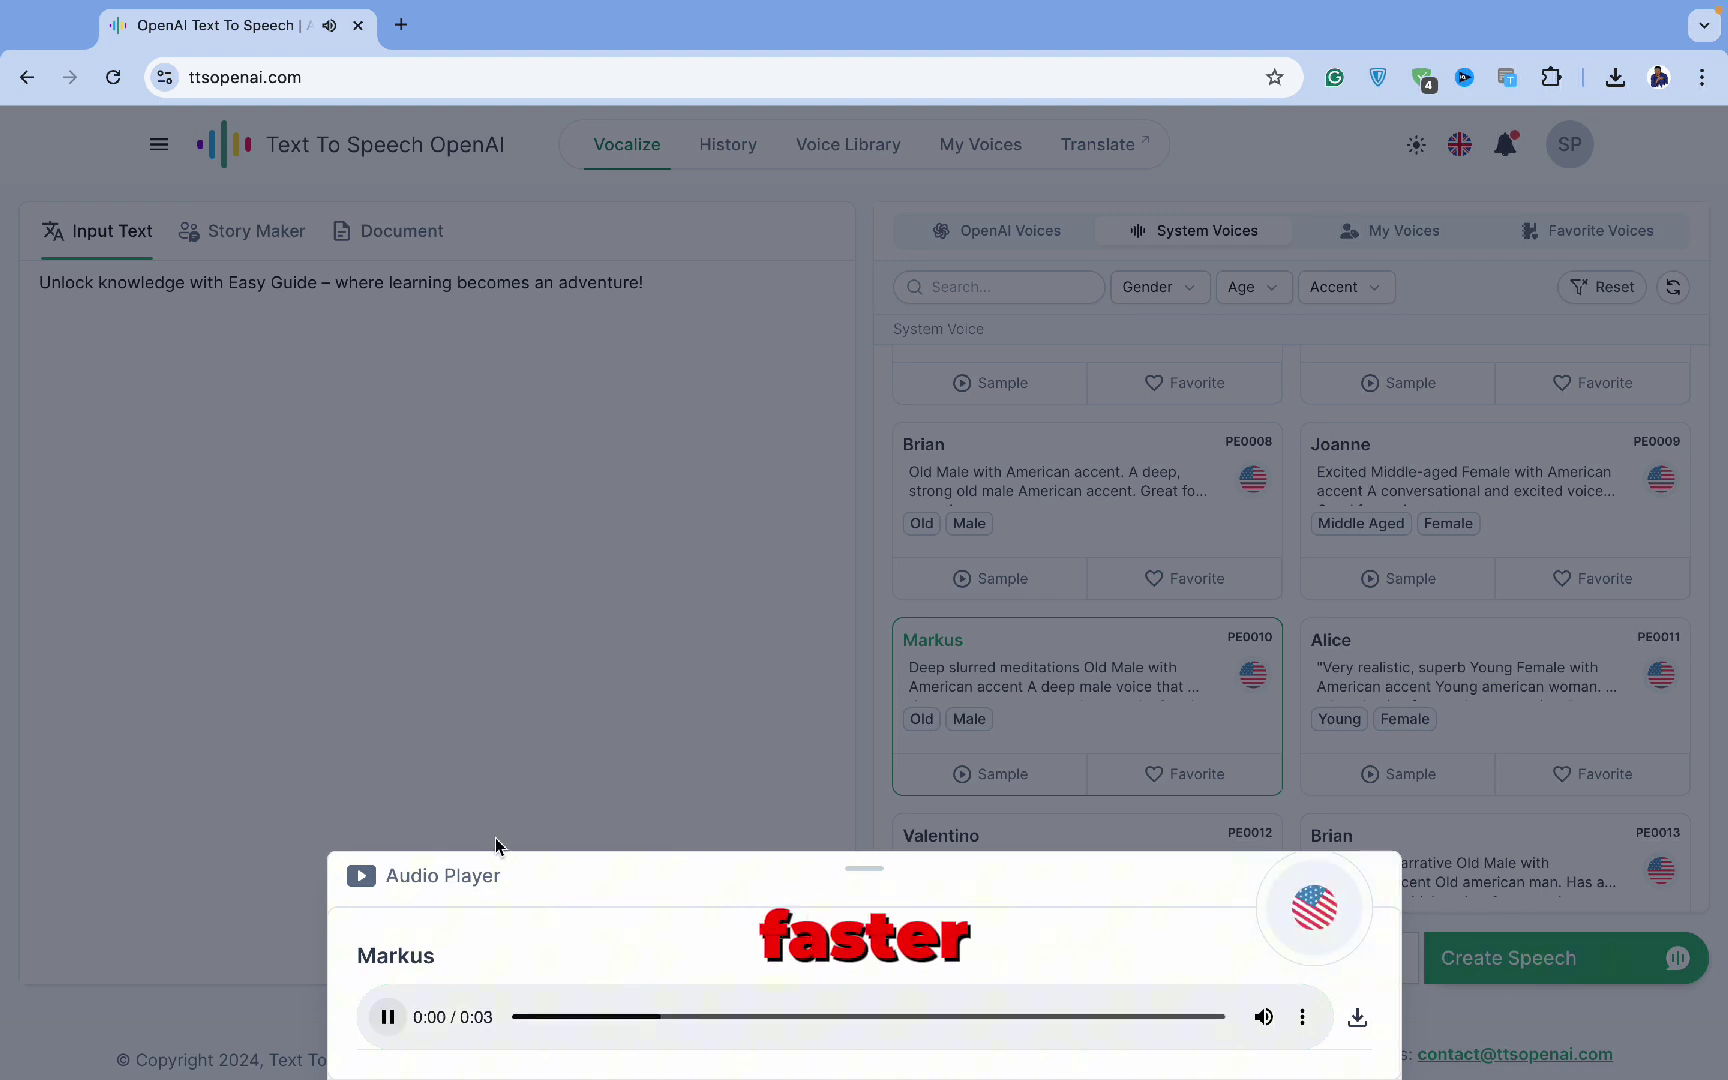
click(498, 841)
Play Alloy's sample and keep High Quality as the speech quality
mouse_move(1148, 10)
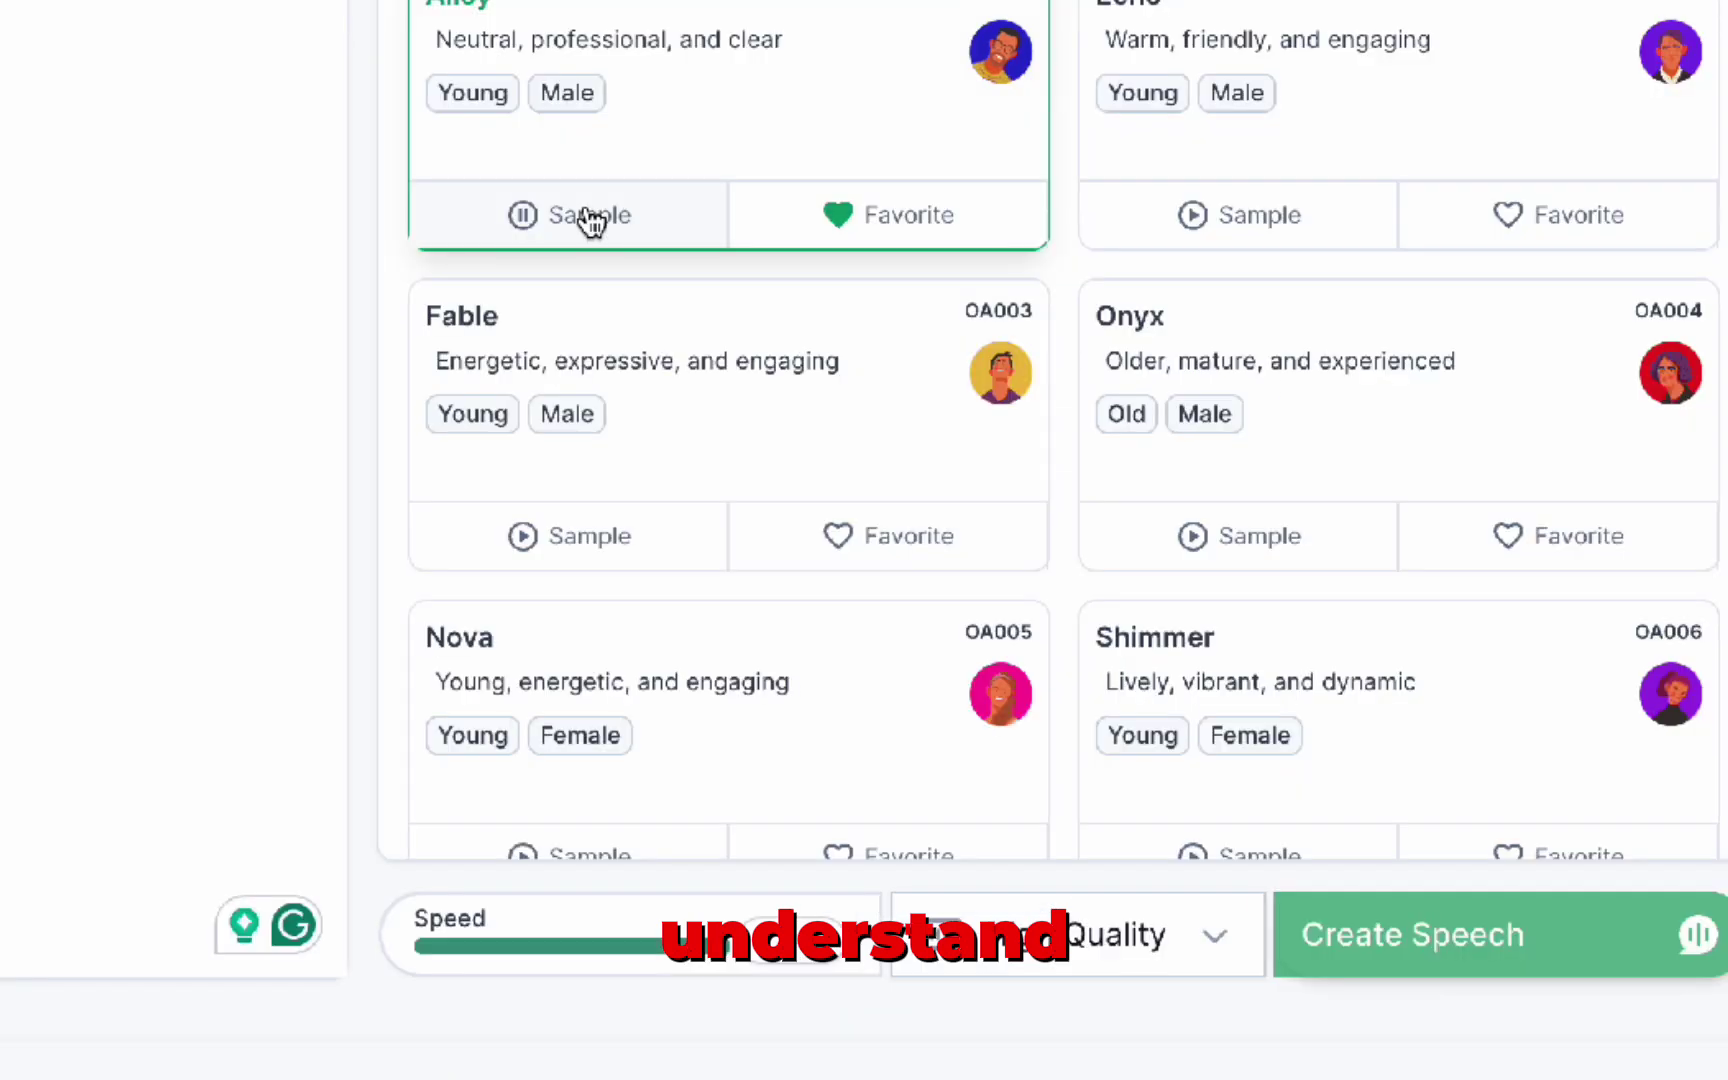
click(590, 218)
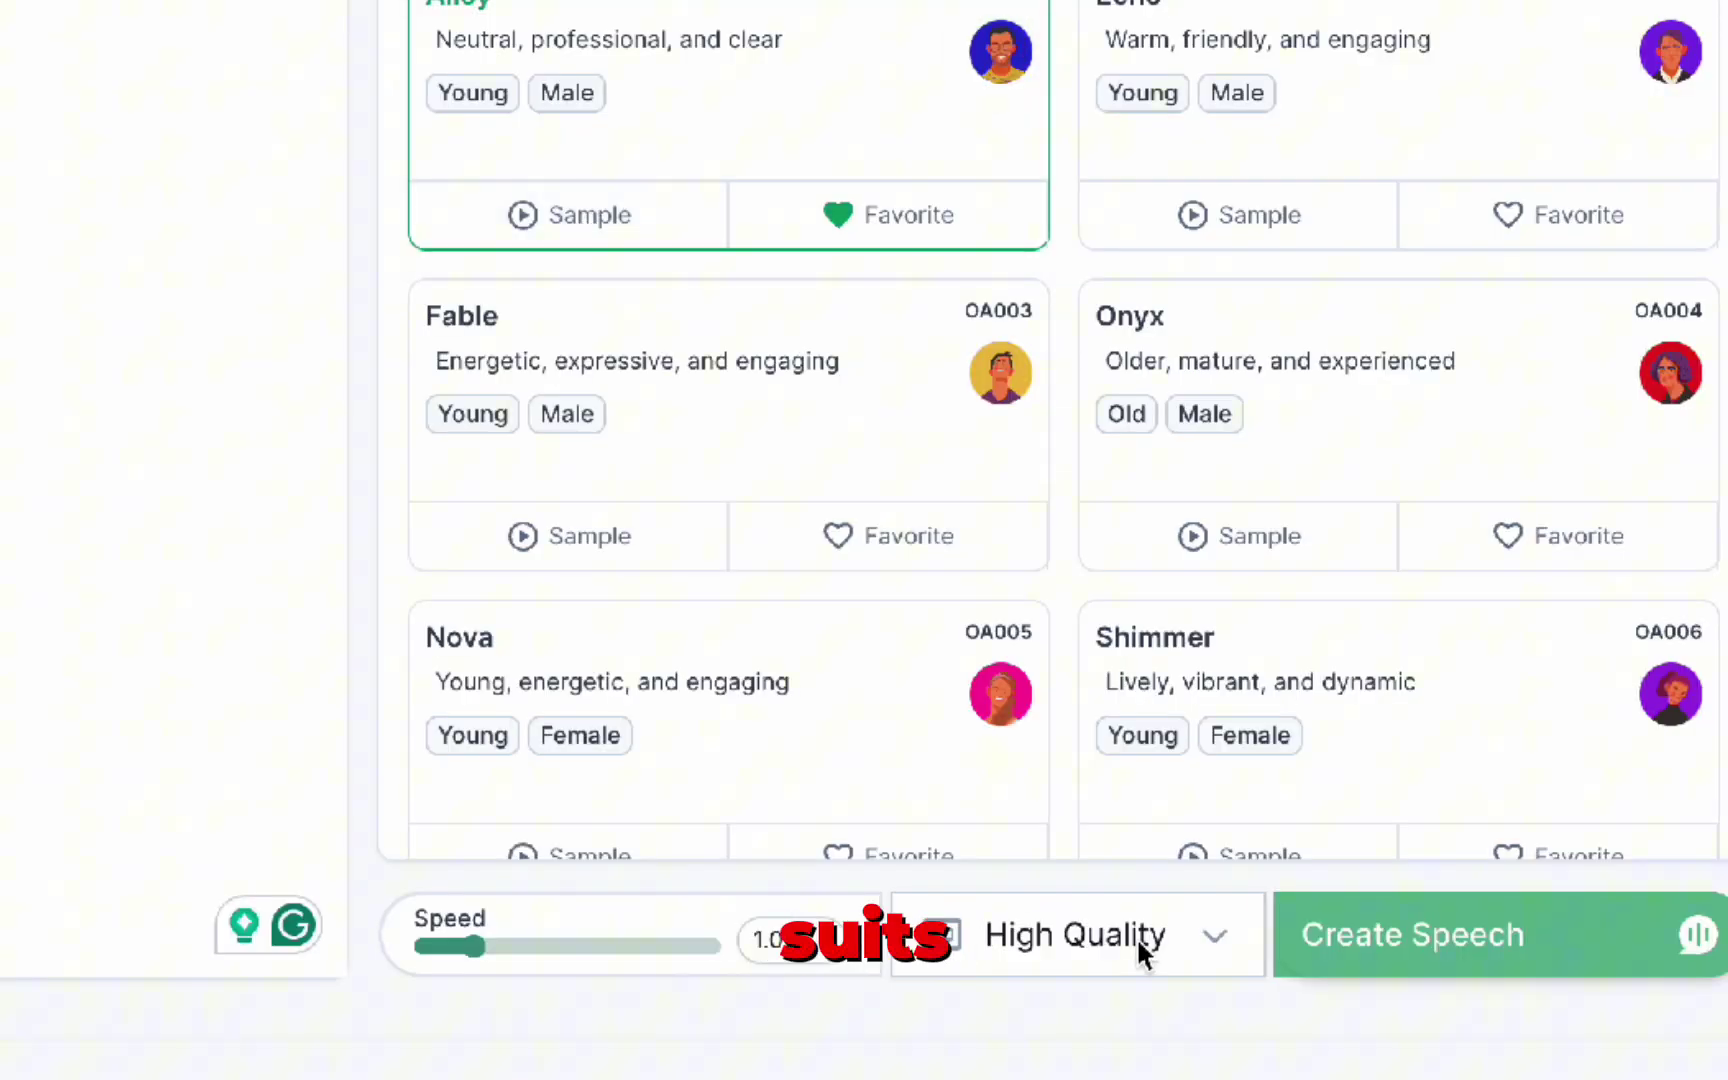
click(1135, 936)
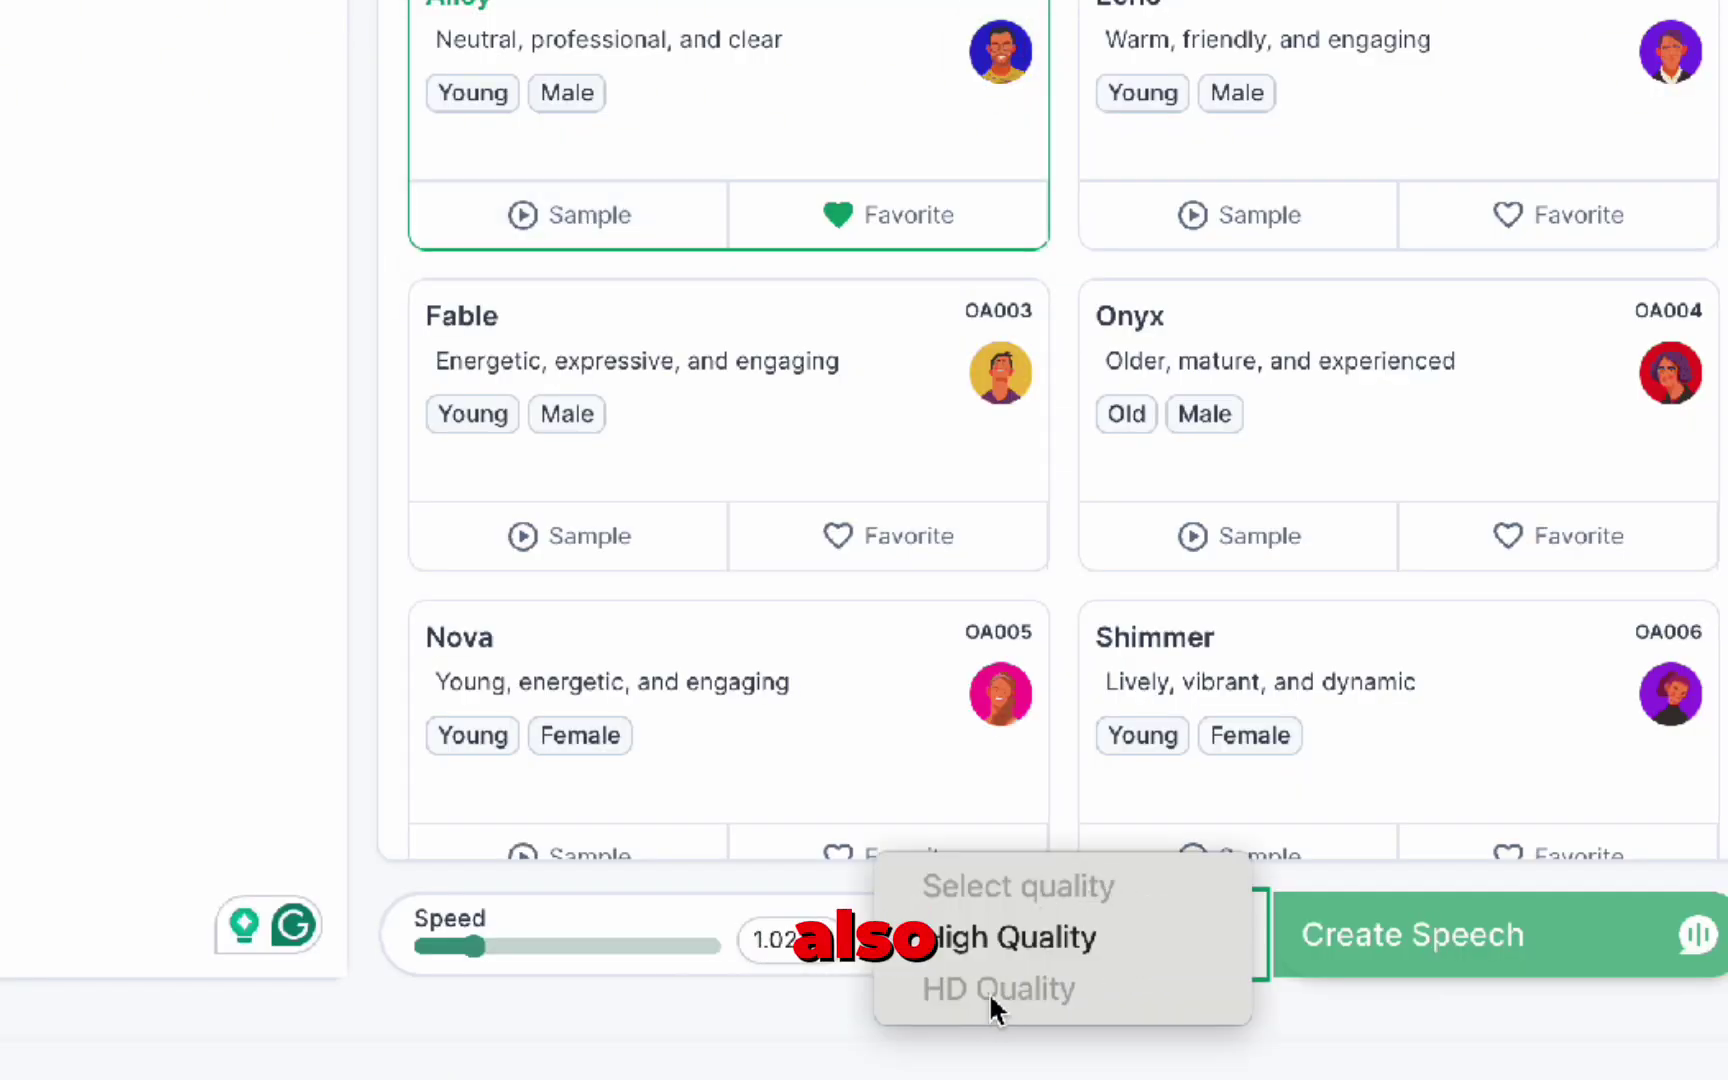
click(764, 987)
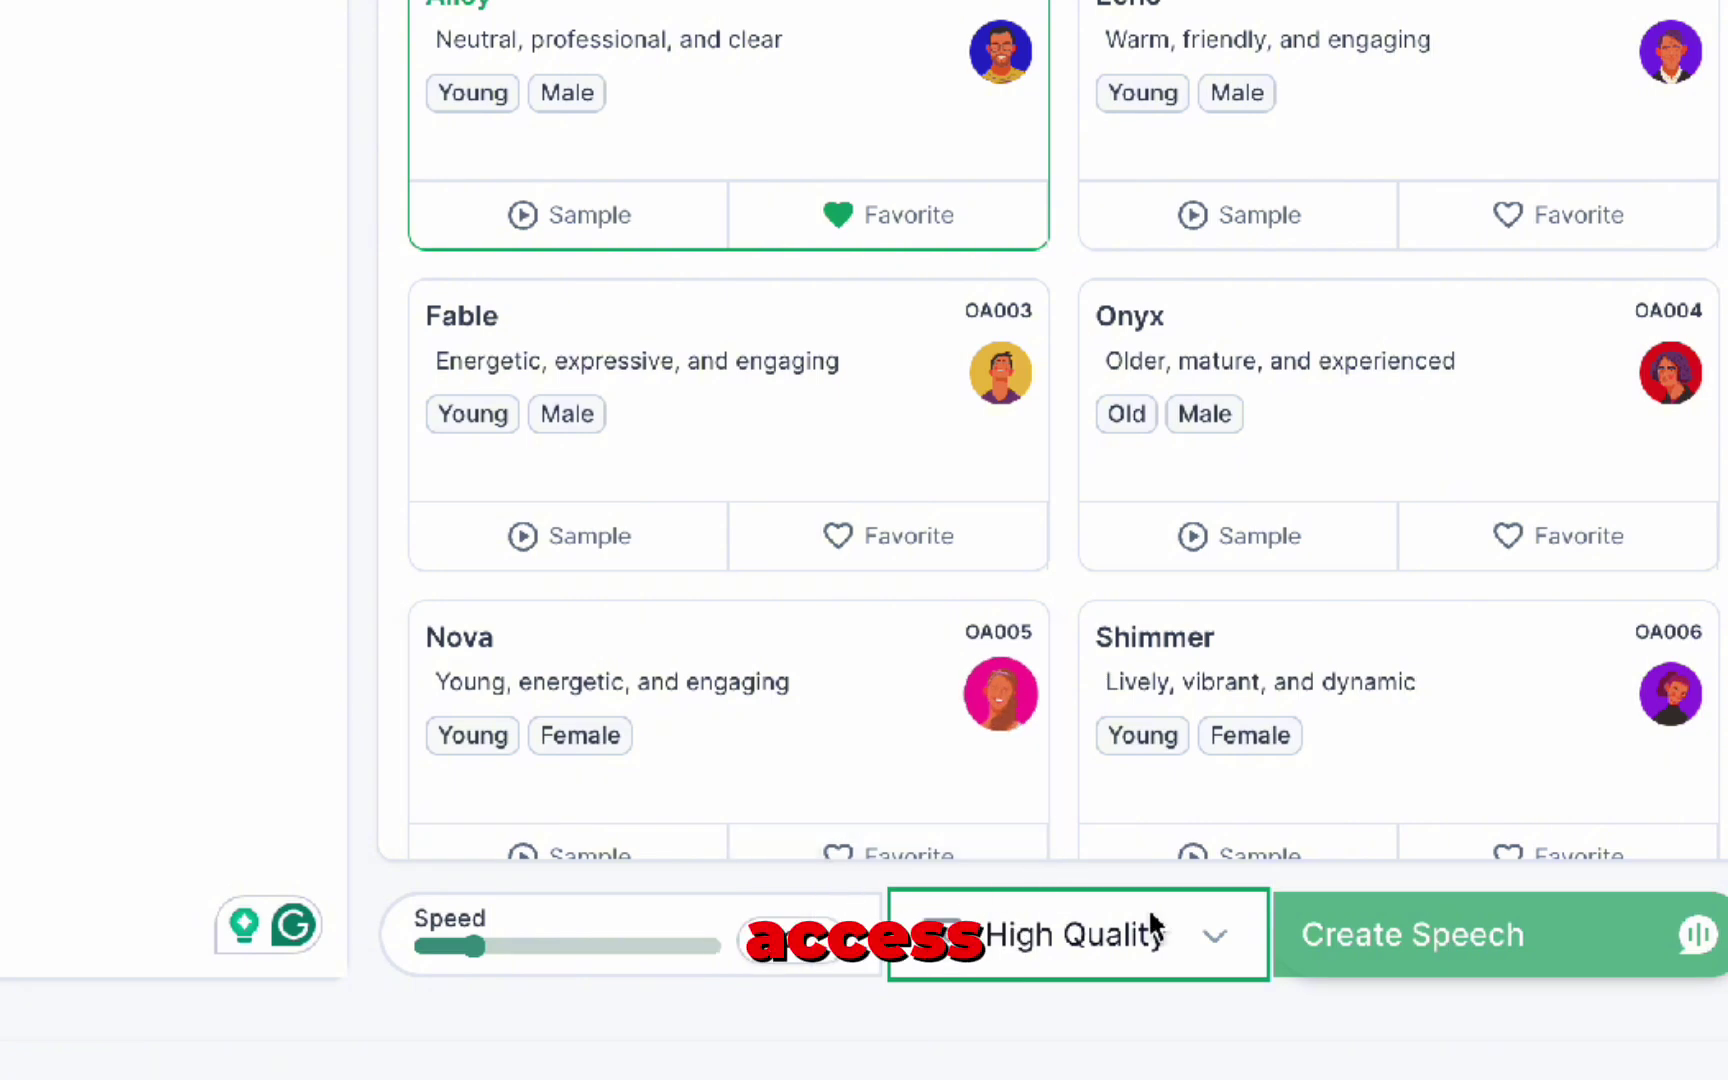
click(1103, 928)
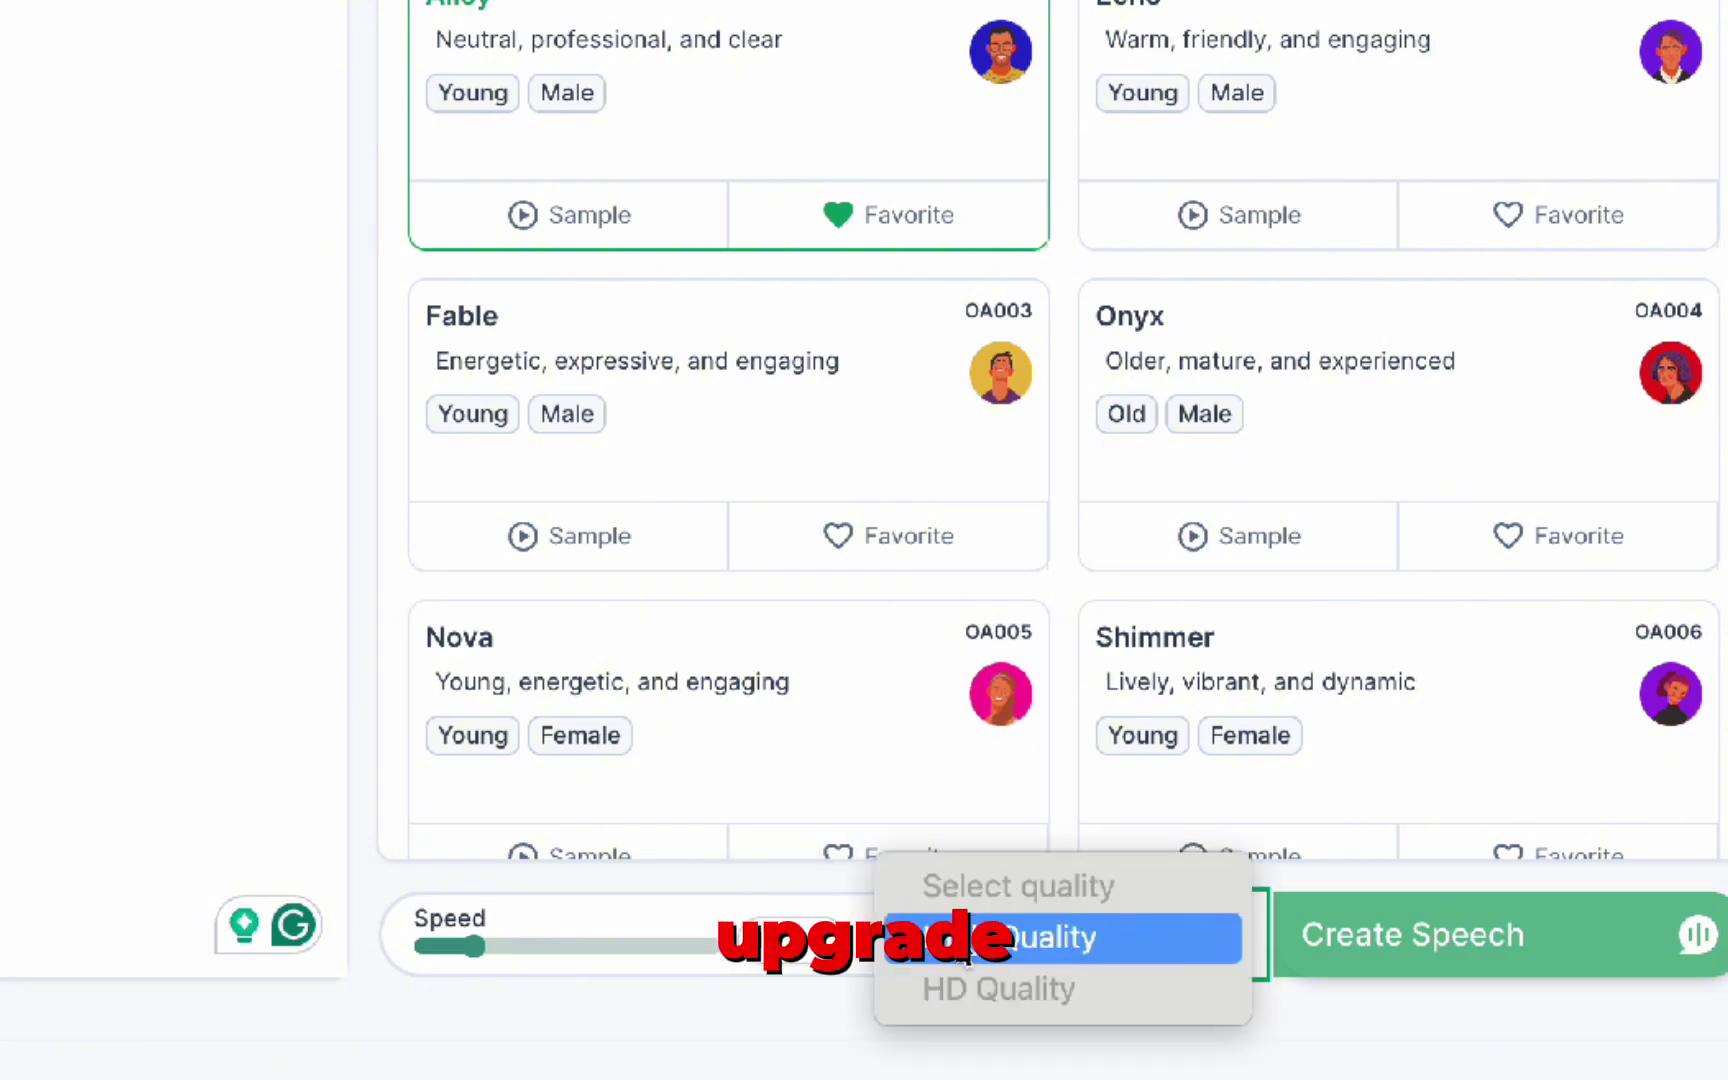
click(967, 945)
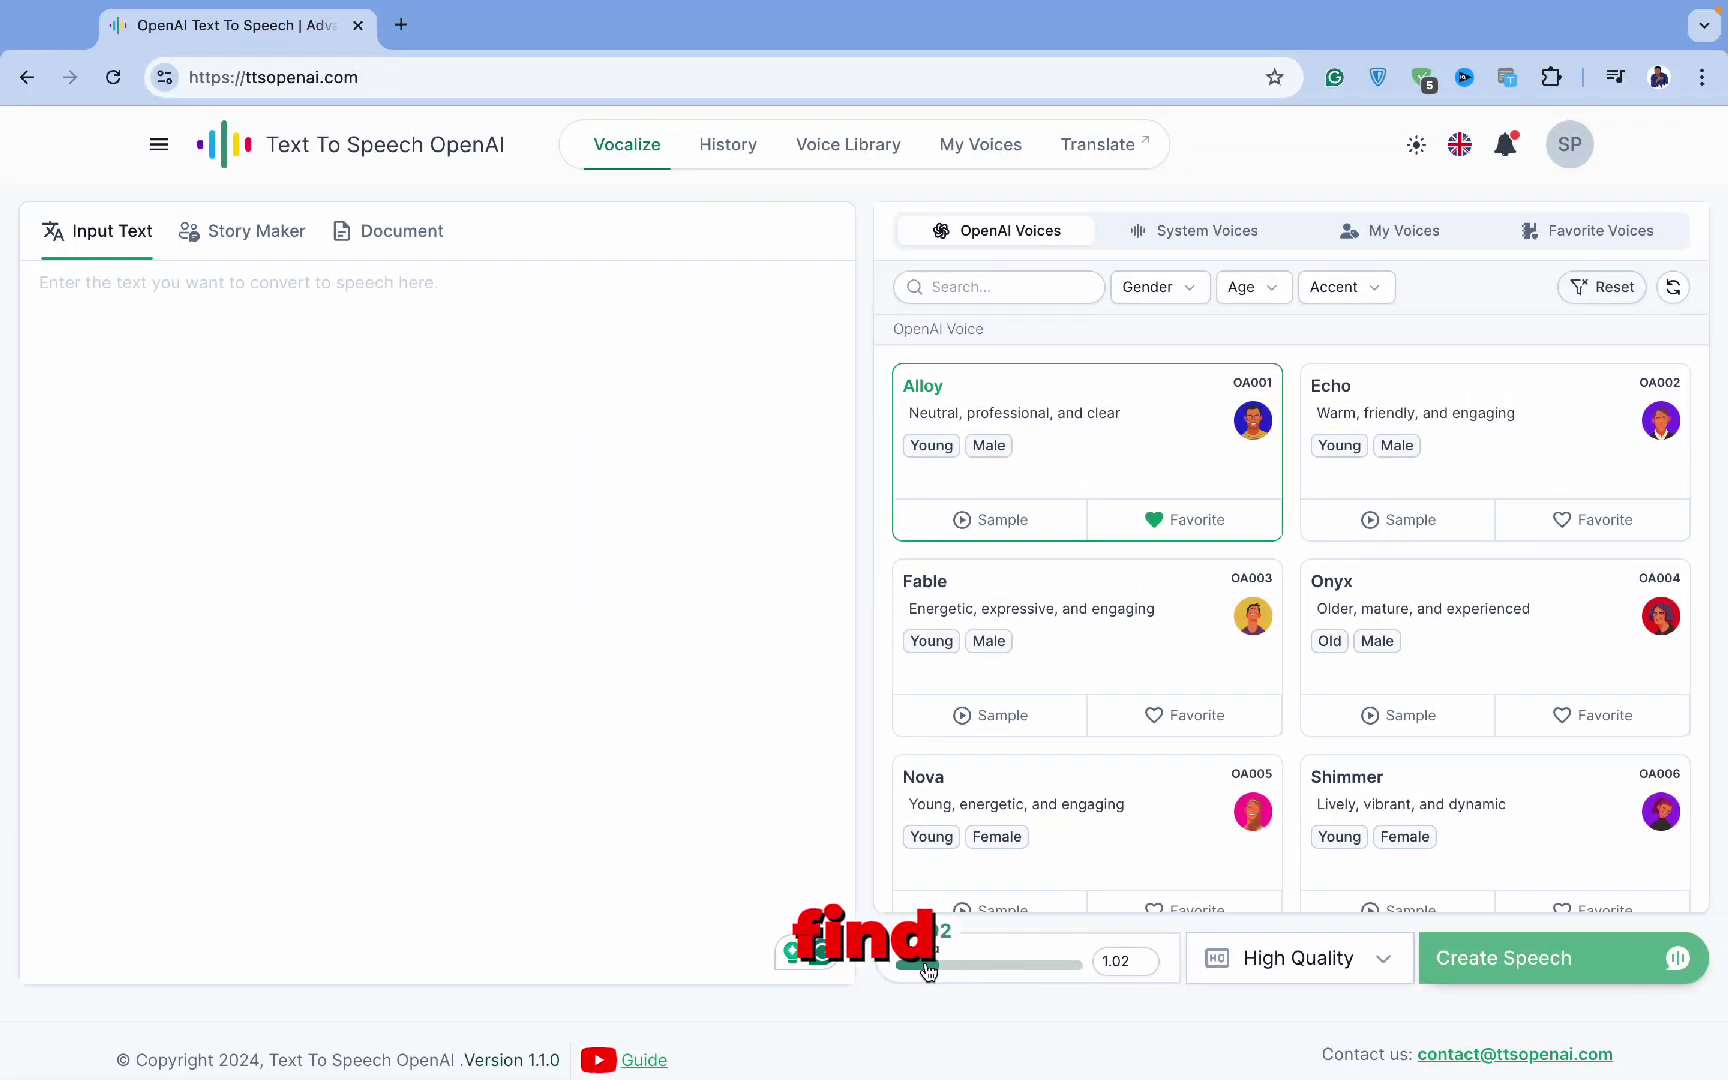
Browse the History of generated speech, then open the Voice Library
key(ctrl+v)
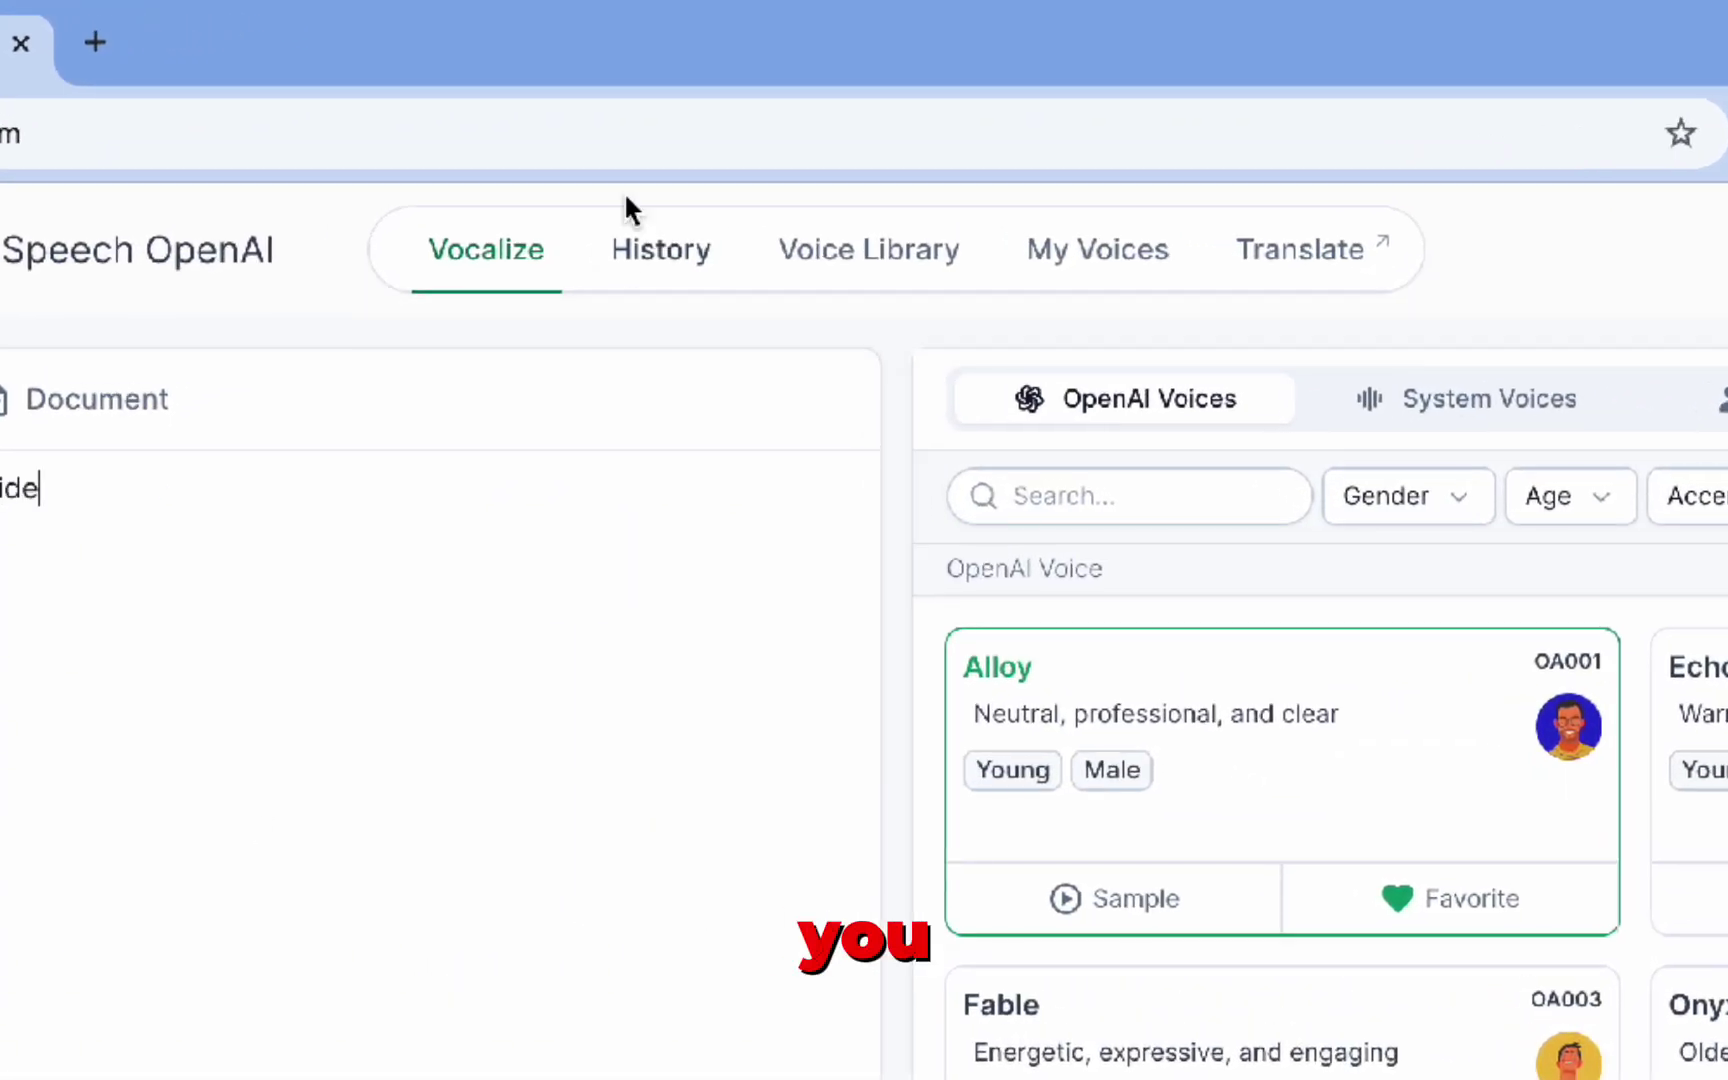
click(661, 245)
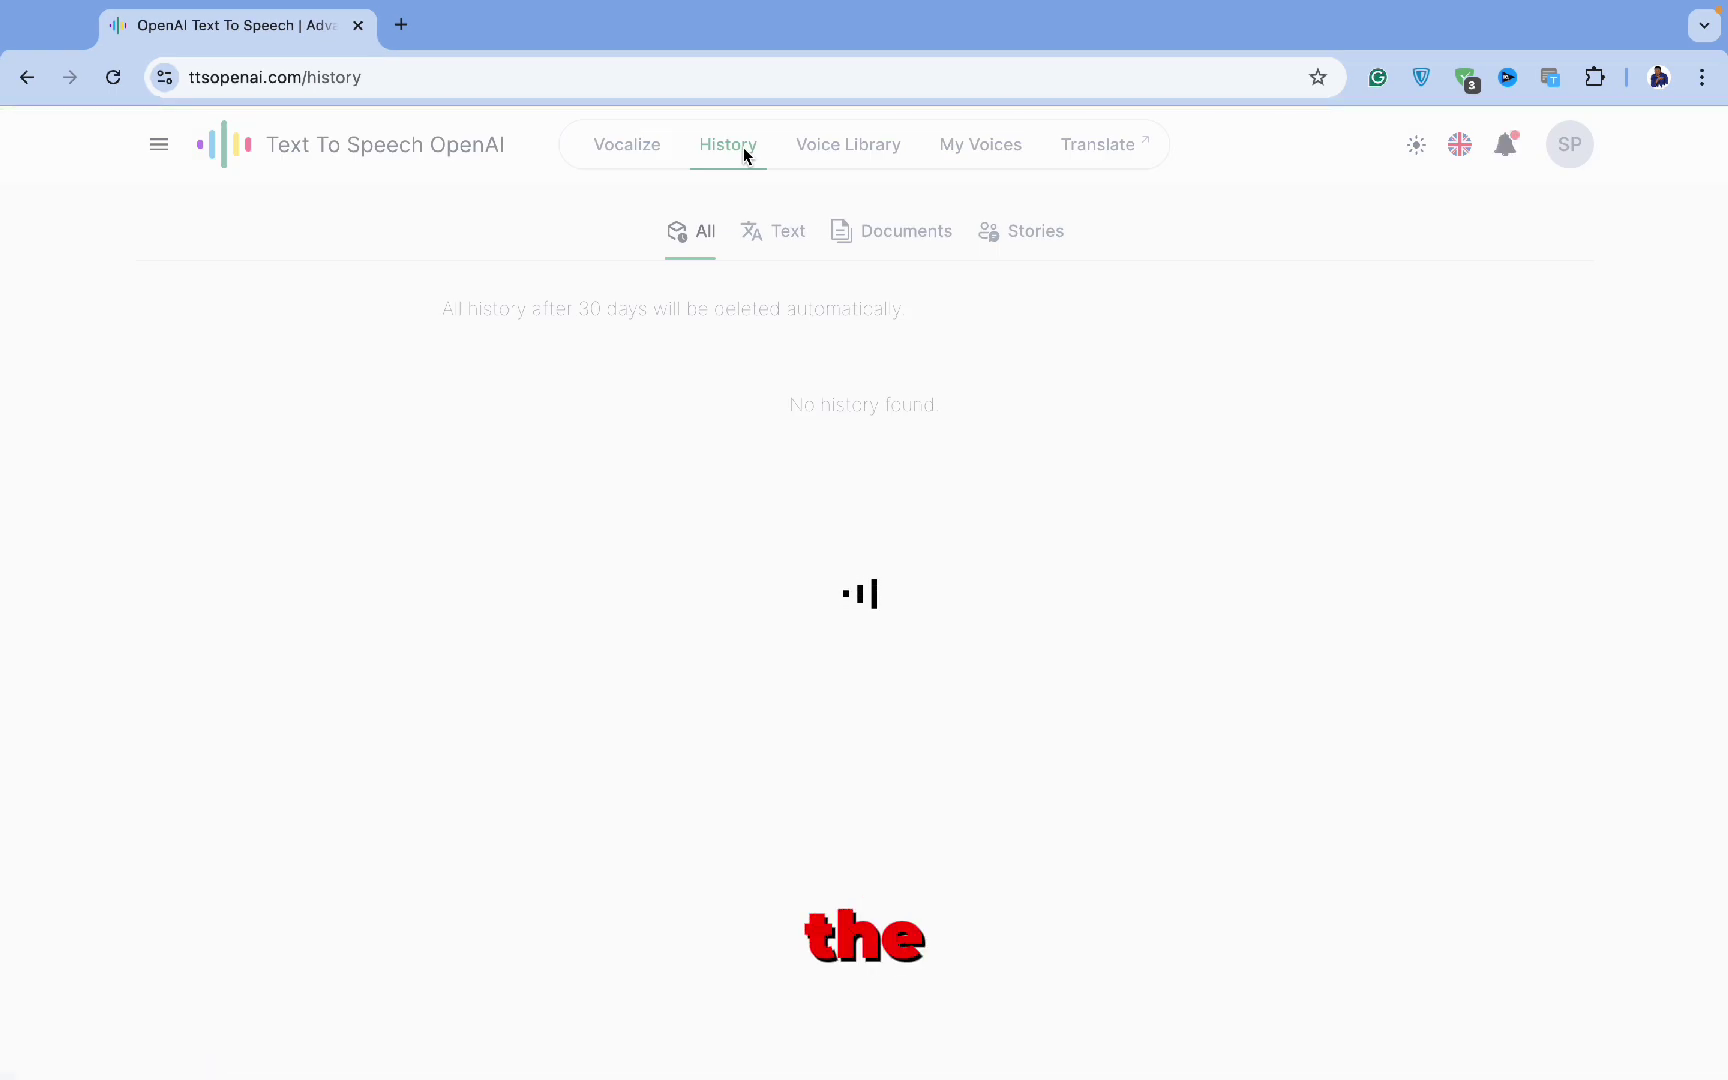
scroll(625, 660, down, 4)
scroll(625, 660, up, 4)
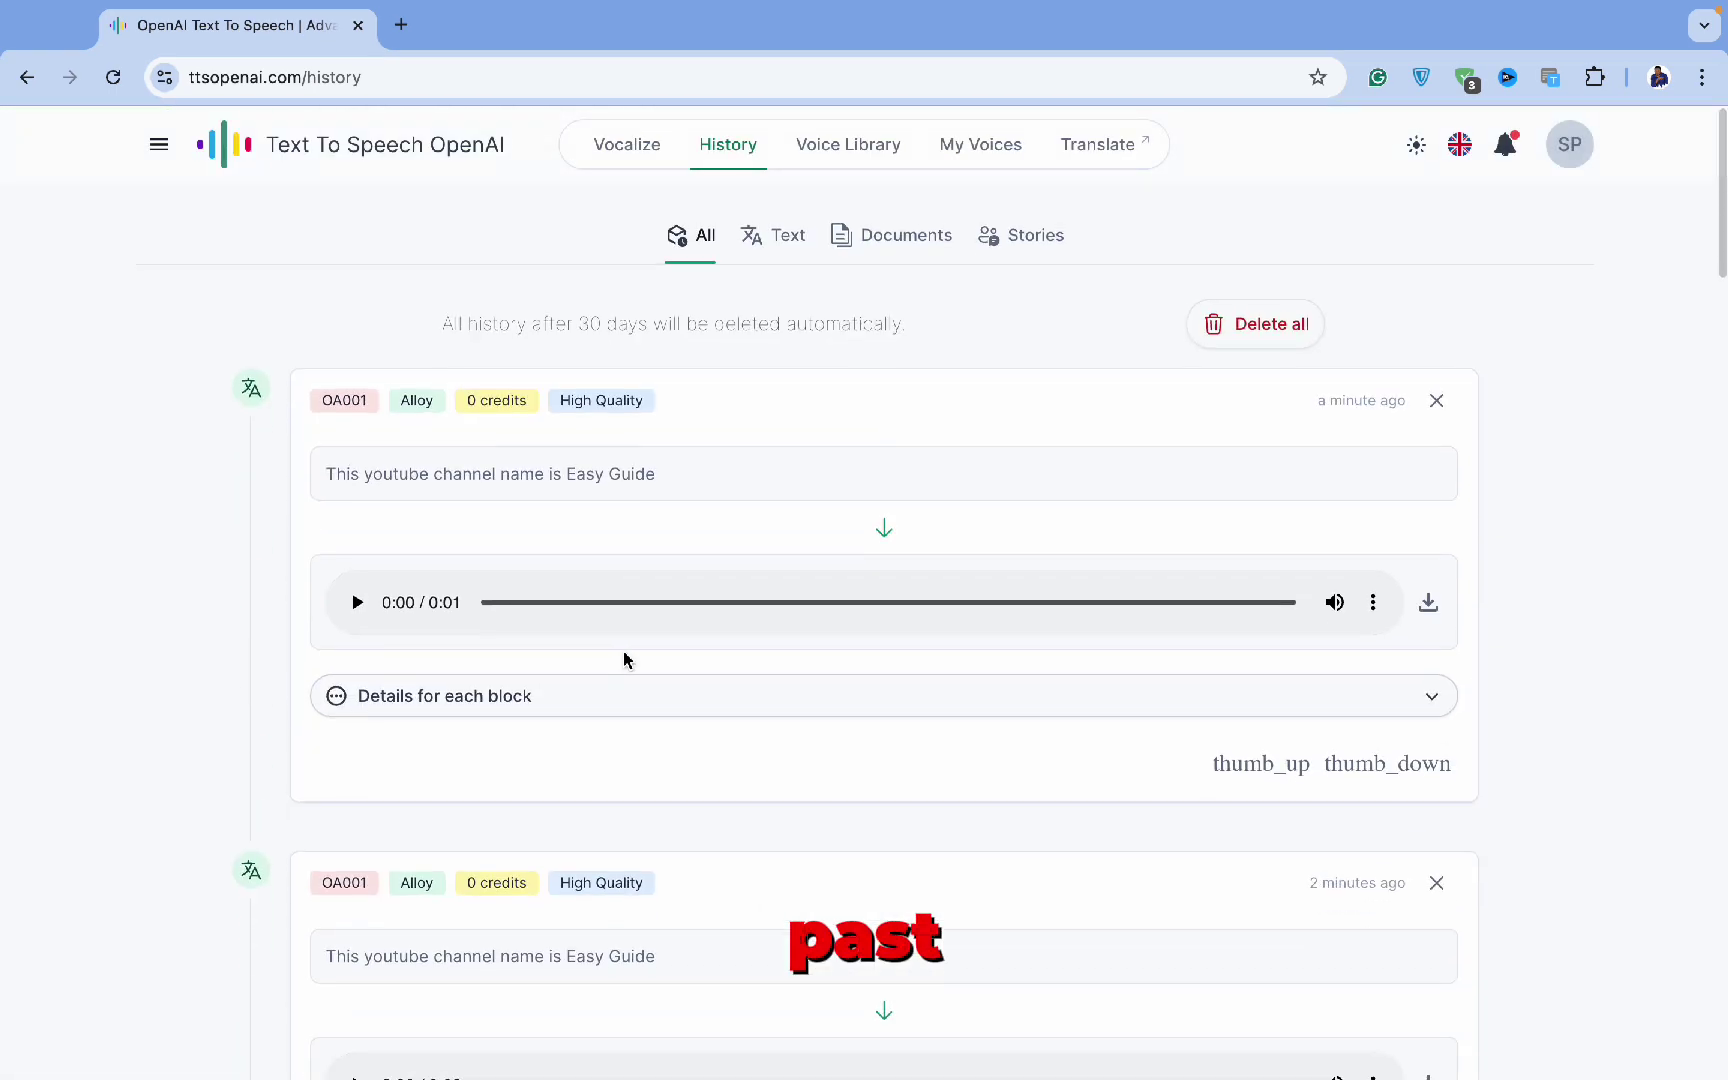
click(827, 150)
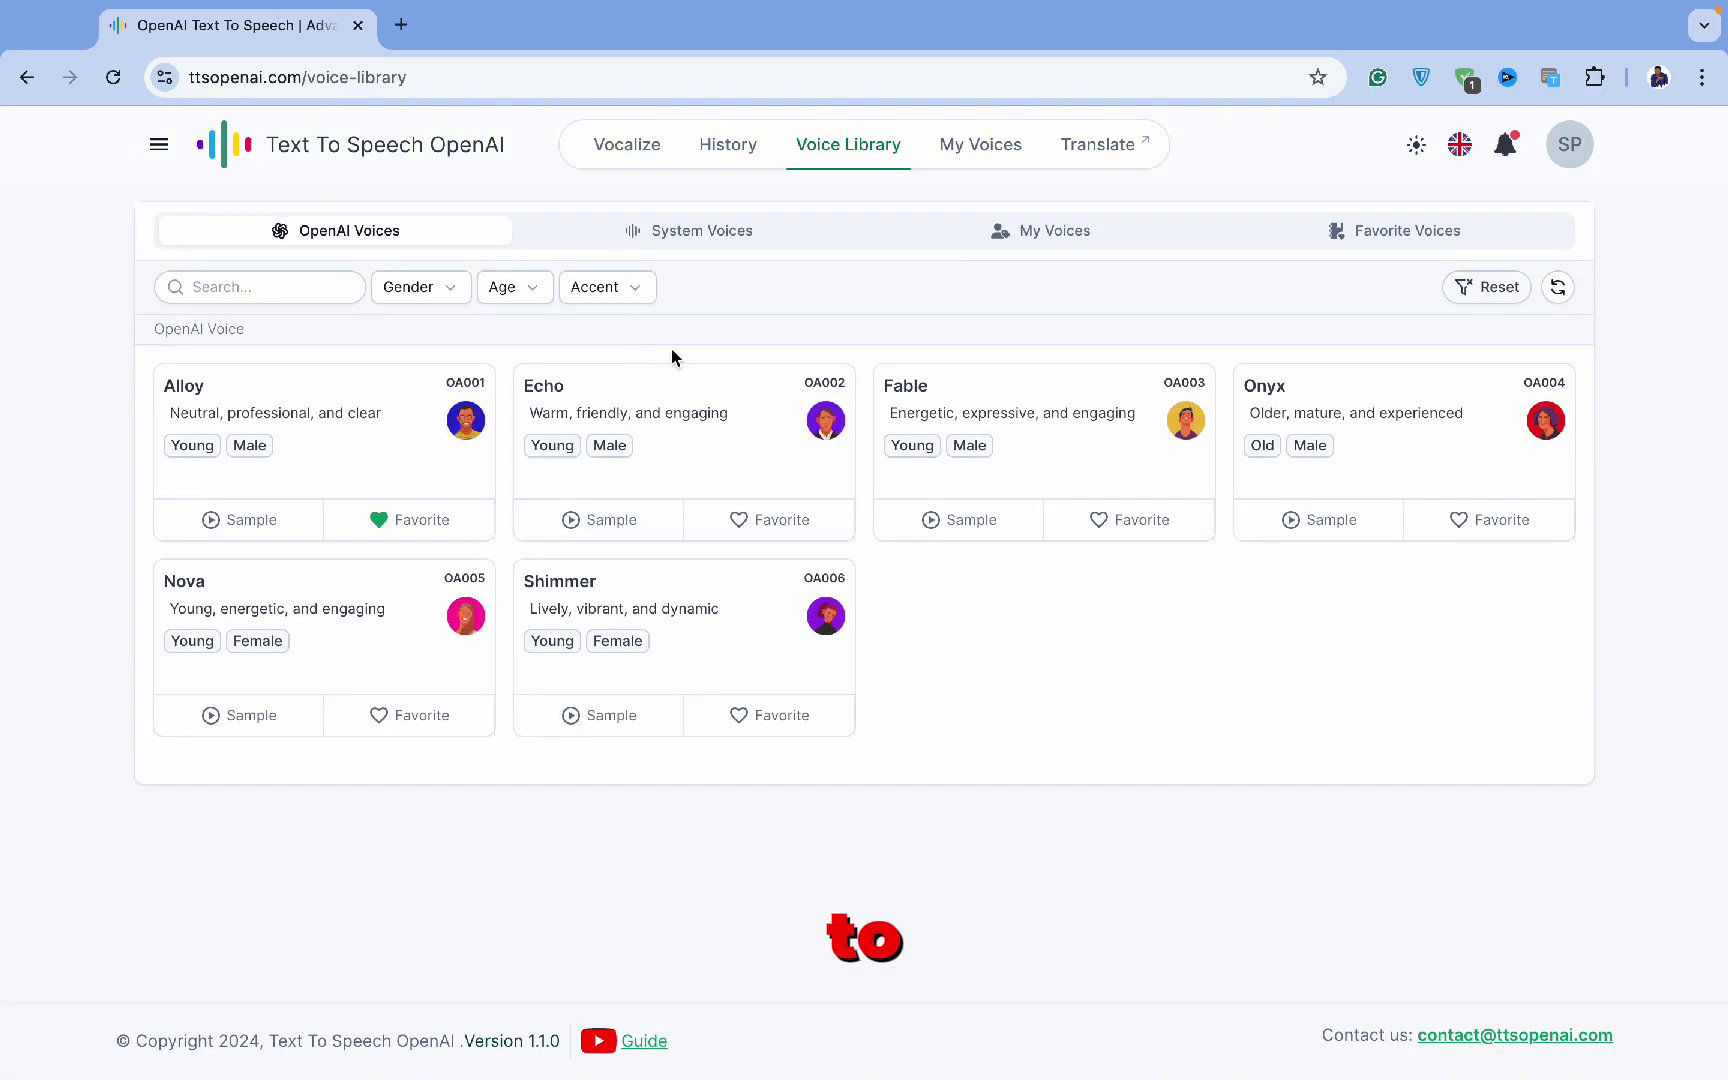
Go to My Voices, start a new custom voice, and scroll the $0 Free vs $8 Premium plans
click(702, 240)
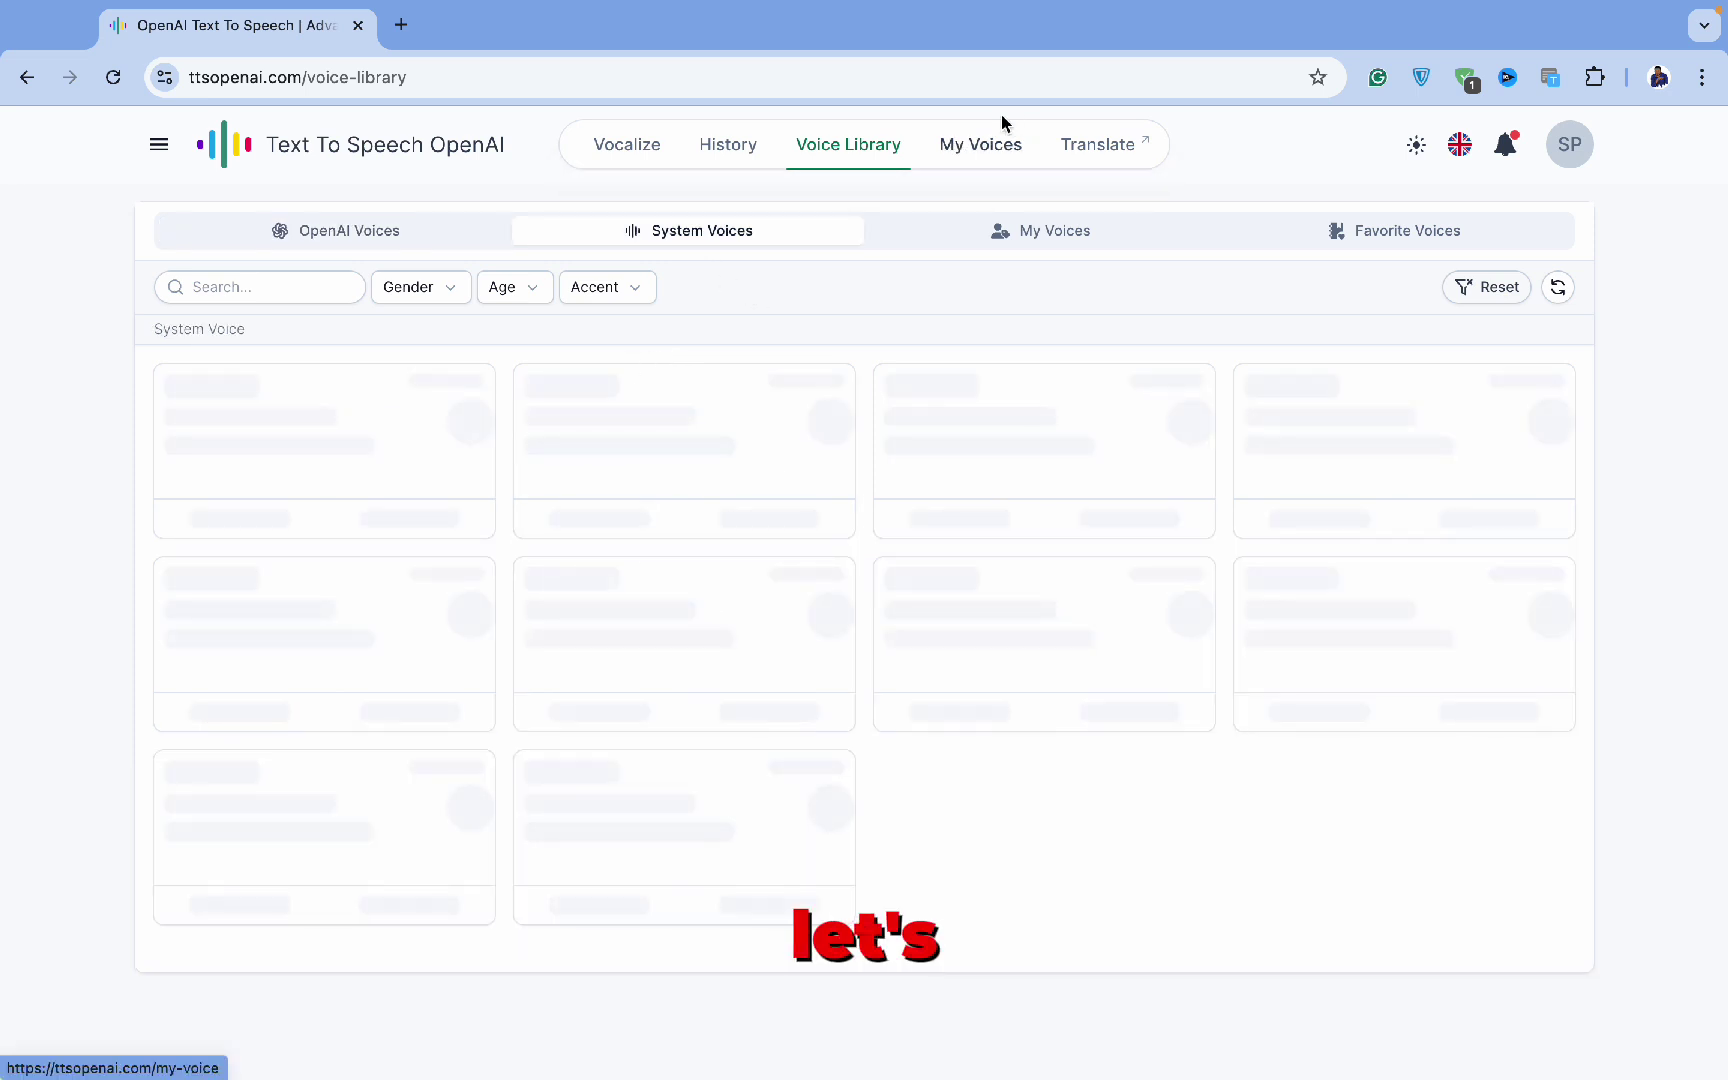
click(980, 147)
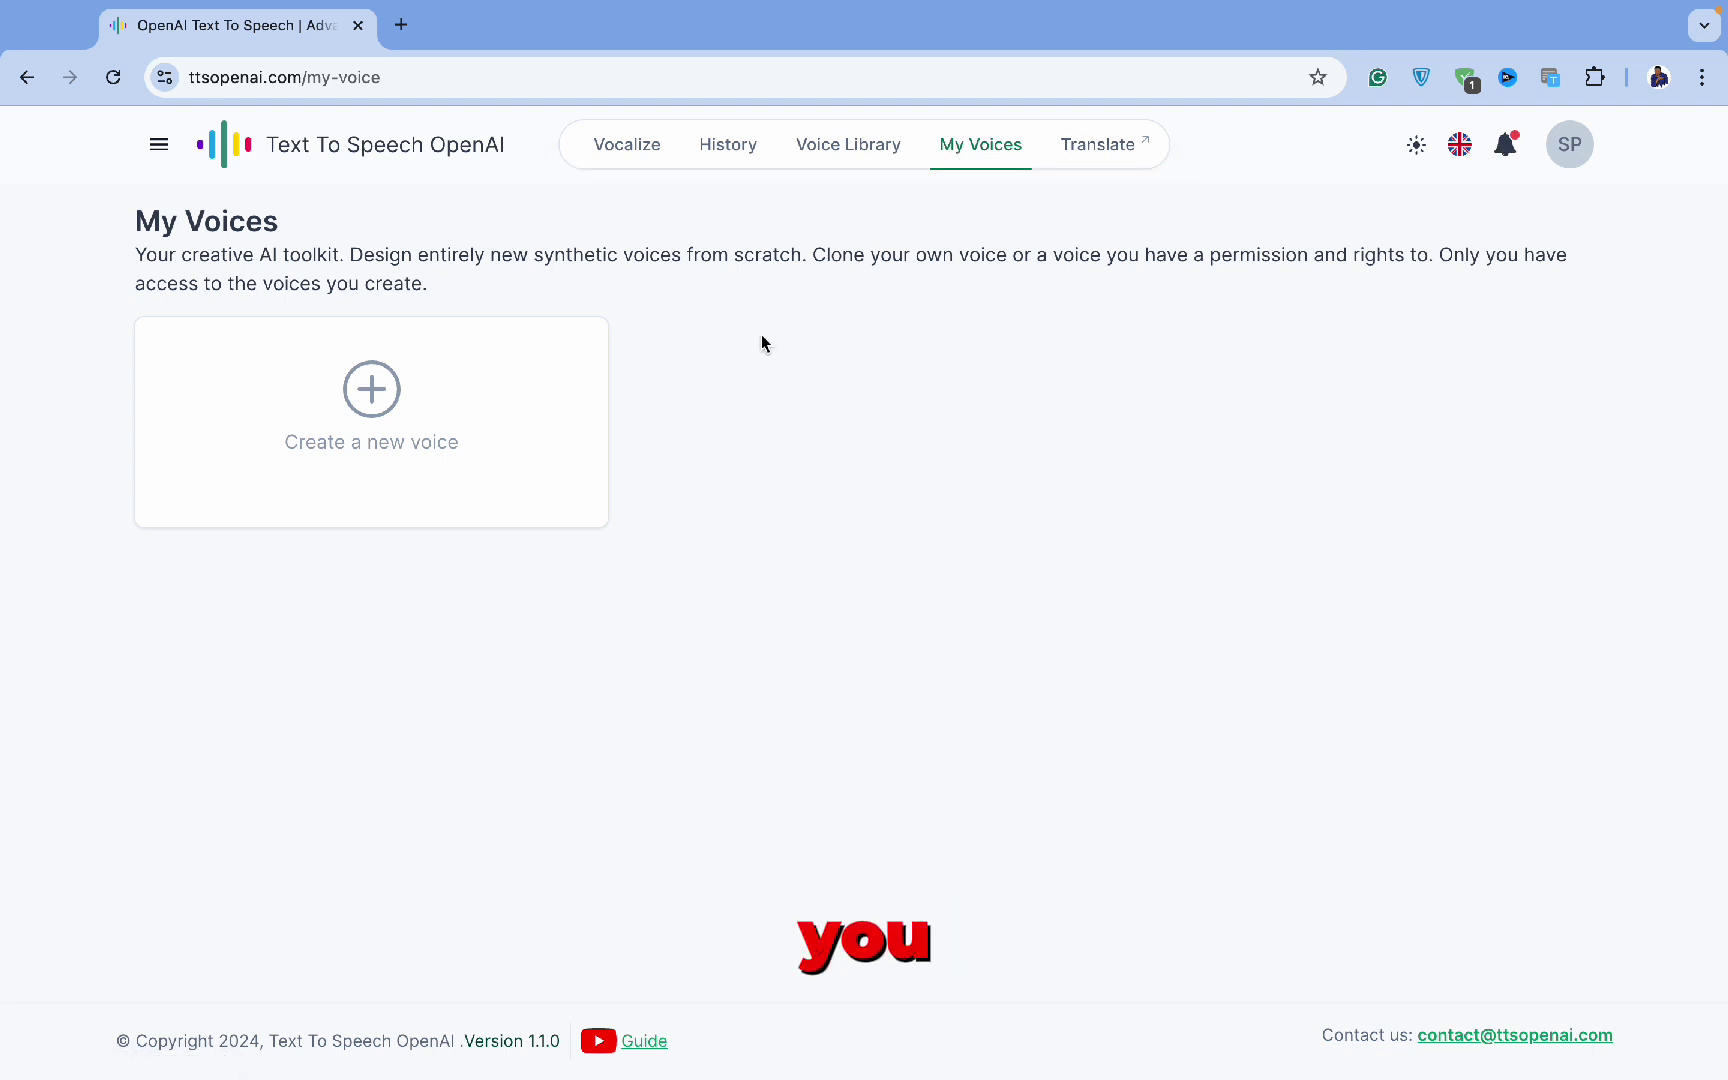
click(357, 425)
scroll(735, 521, down, 3)
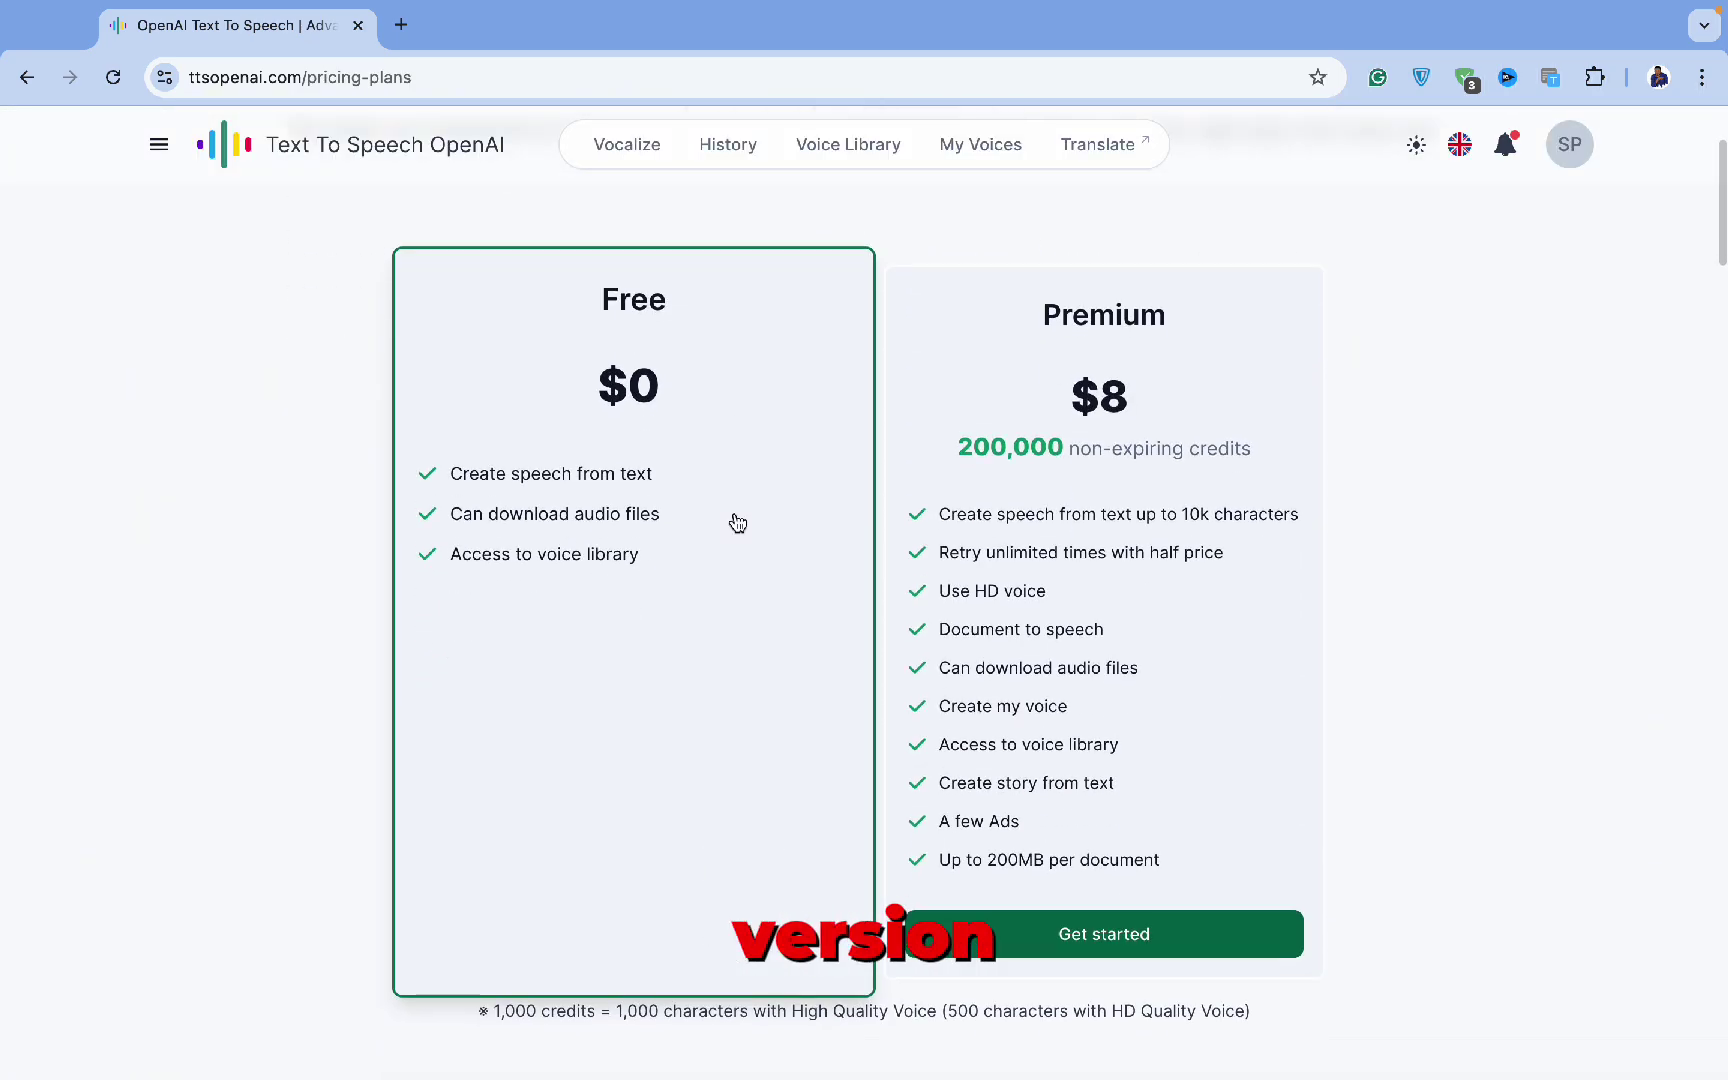
scroll(735, 521, down, 2)
scroll(733, 521, up, 5)
scroll(1010, 673, down, 3)
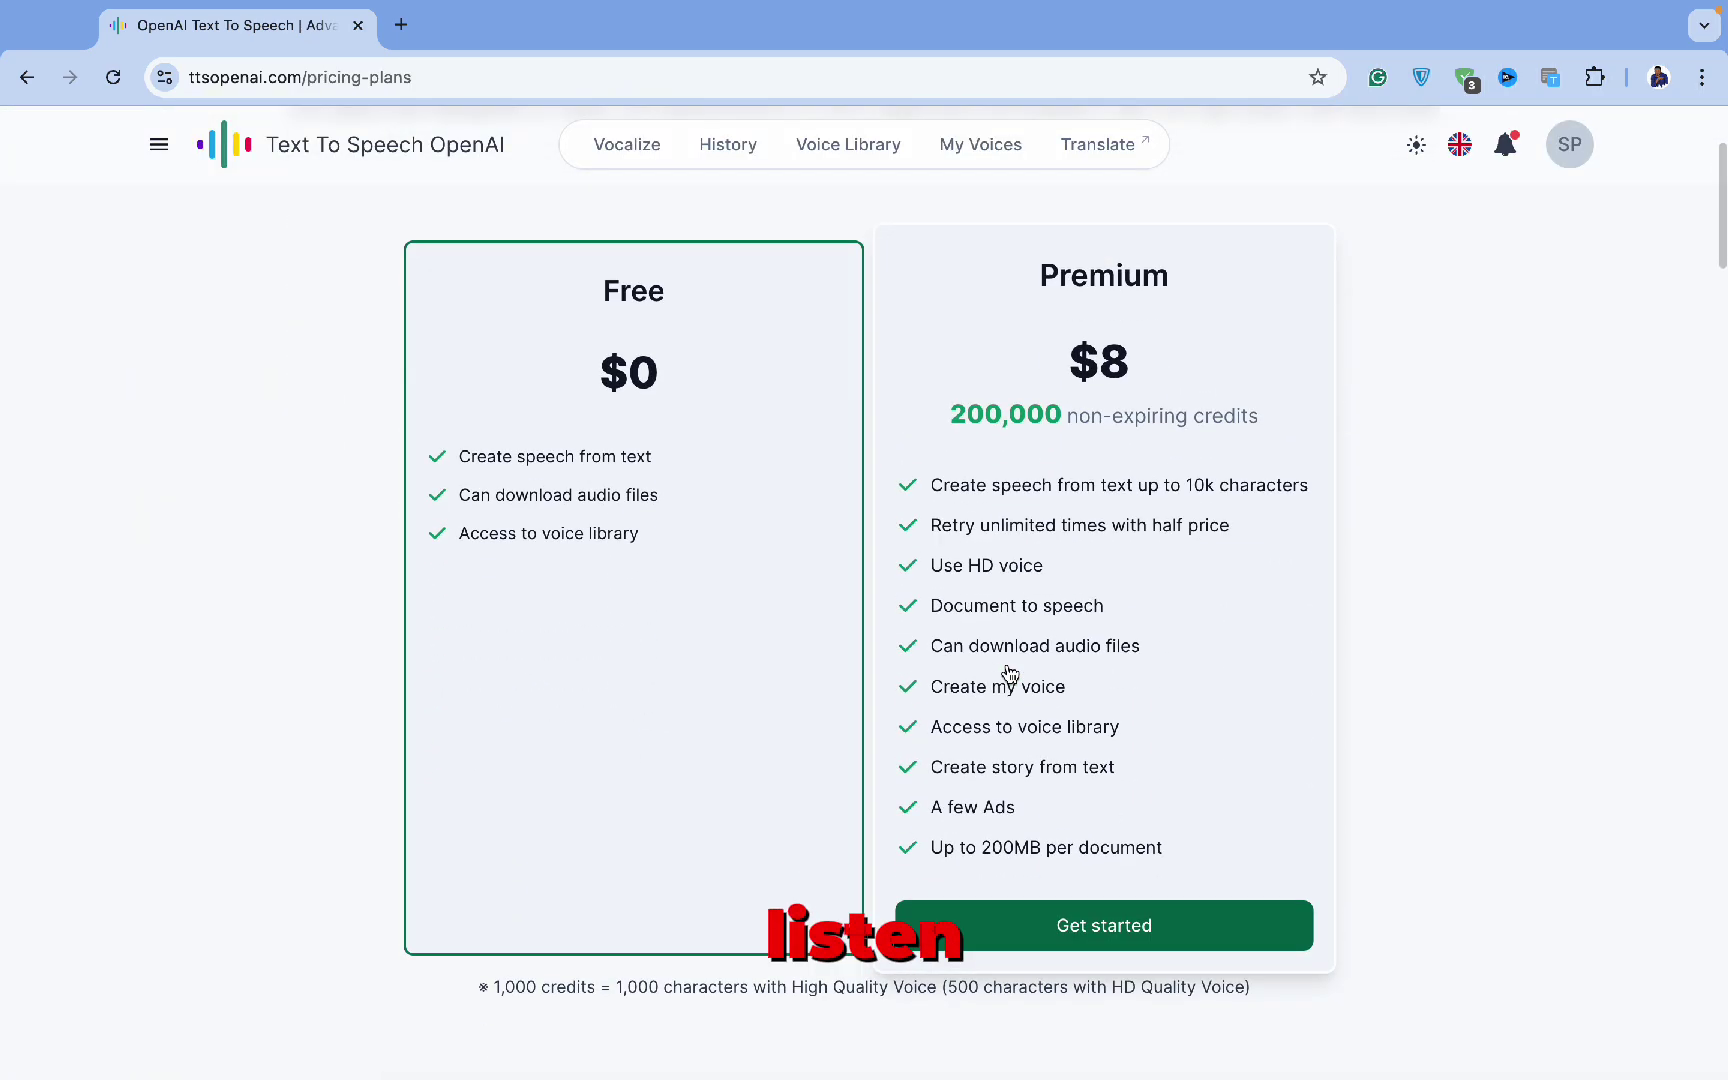
scroll(1010, 673, up, 3)
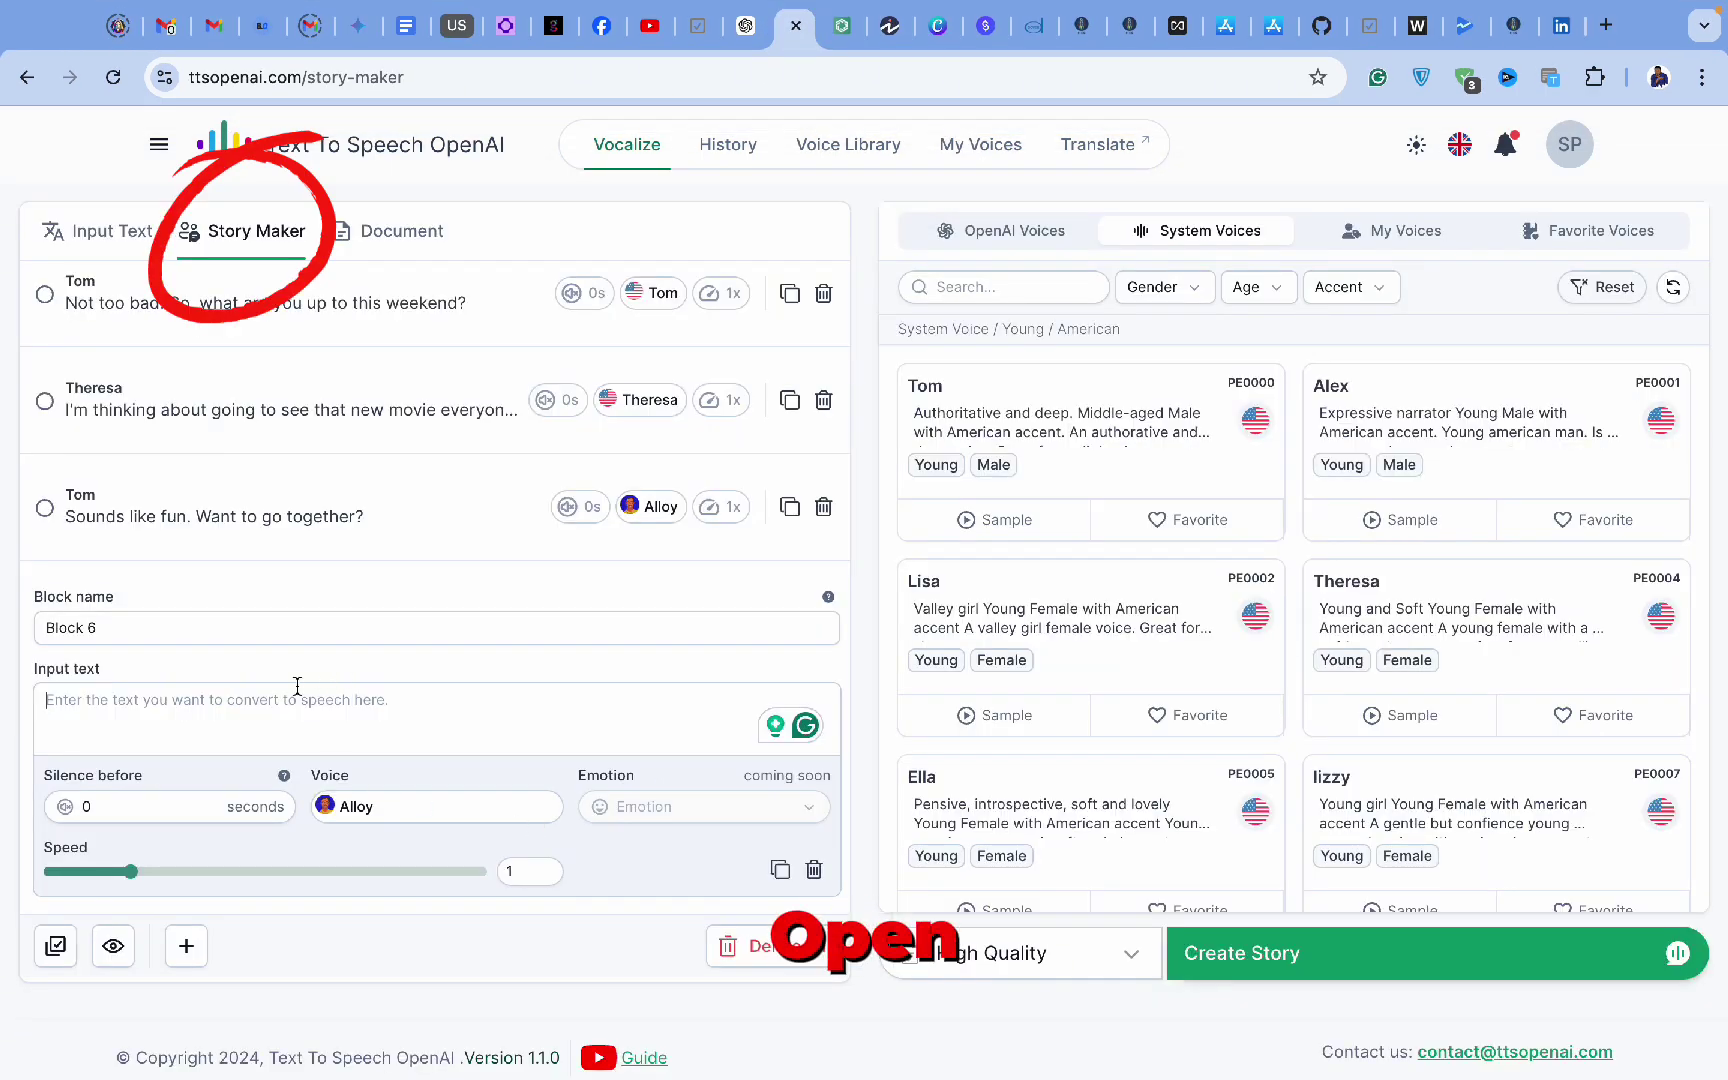
Rename the block Theresa, add the line 'Sure, I'd love to.' and give it the Theresa voice
triple_click(241, 638)
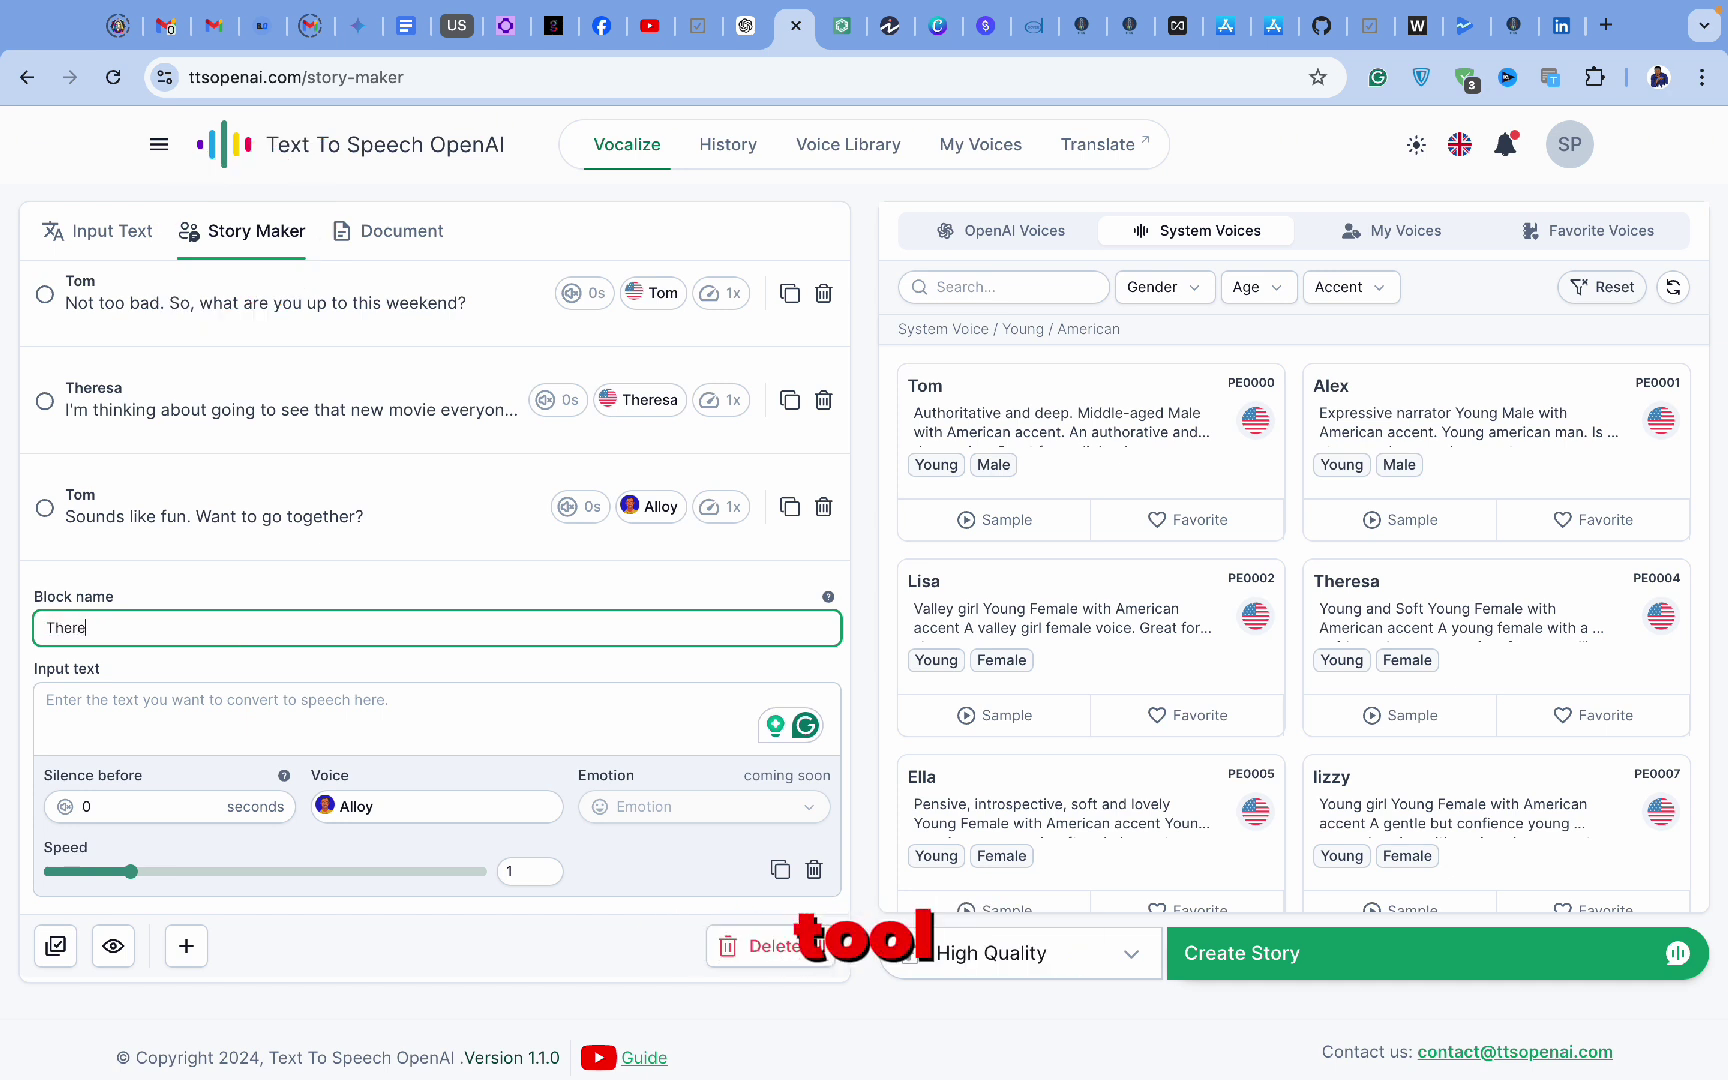
click(185, 709)
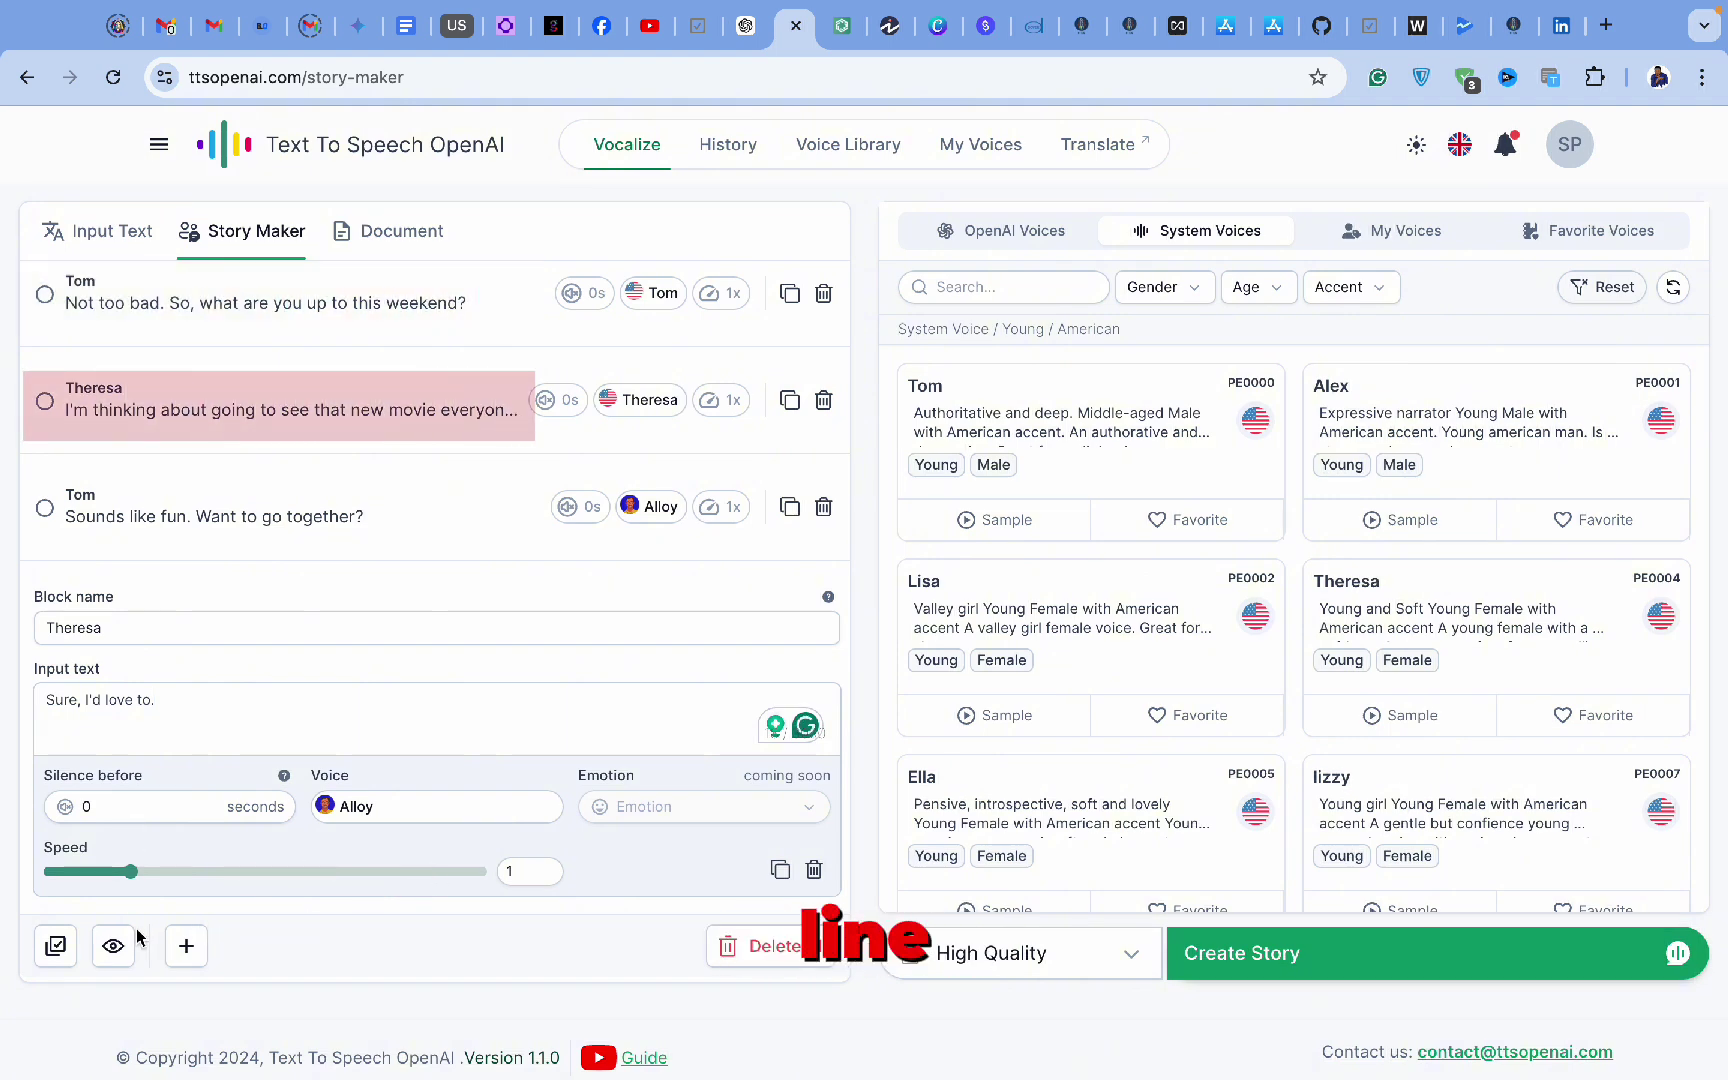
click(185, 946)
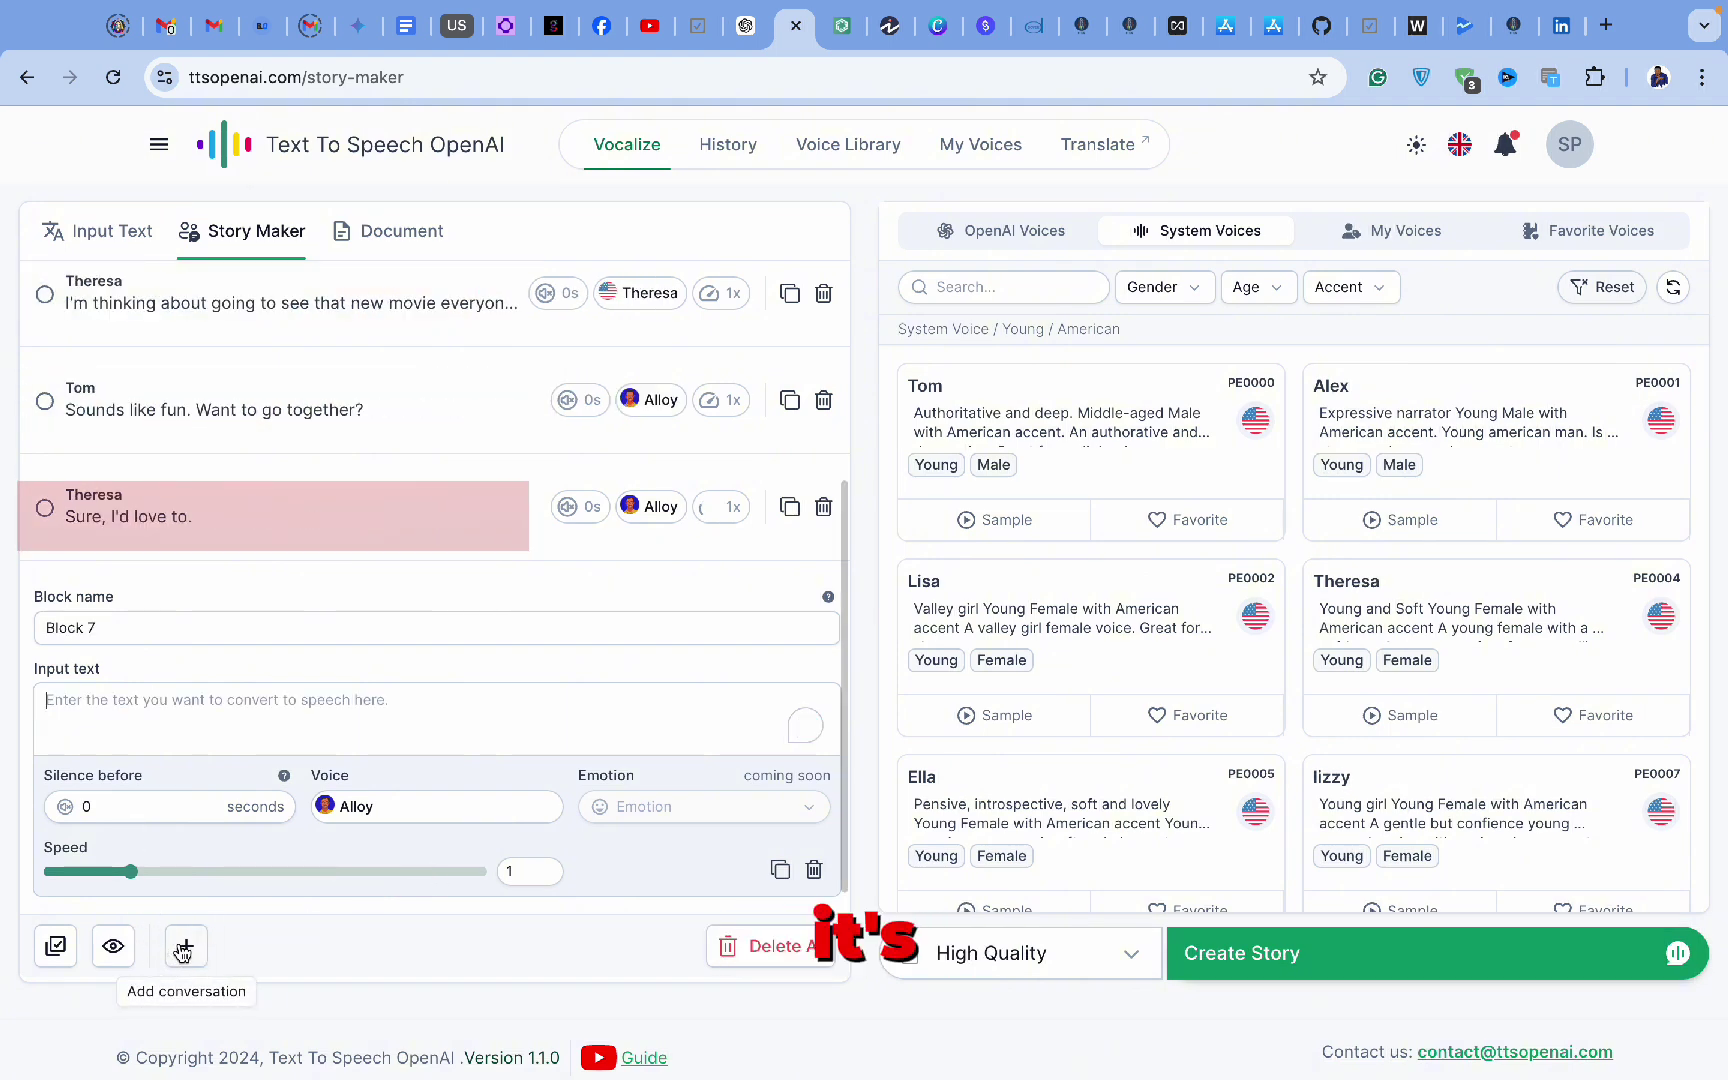
click(662, 745)
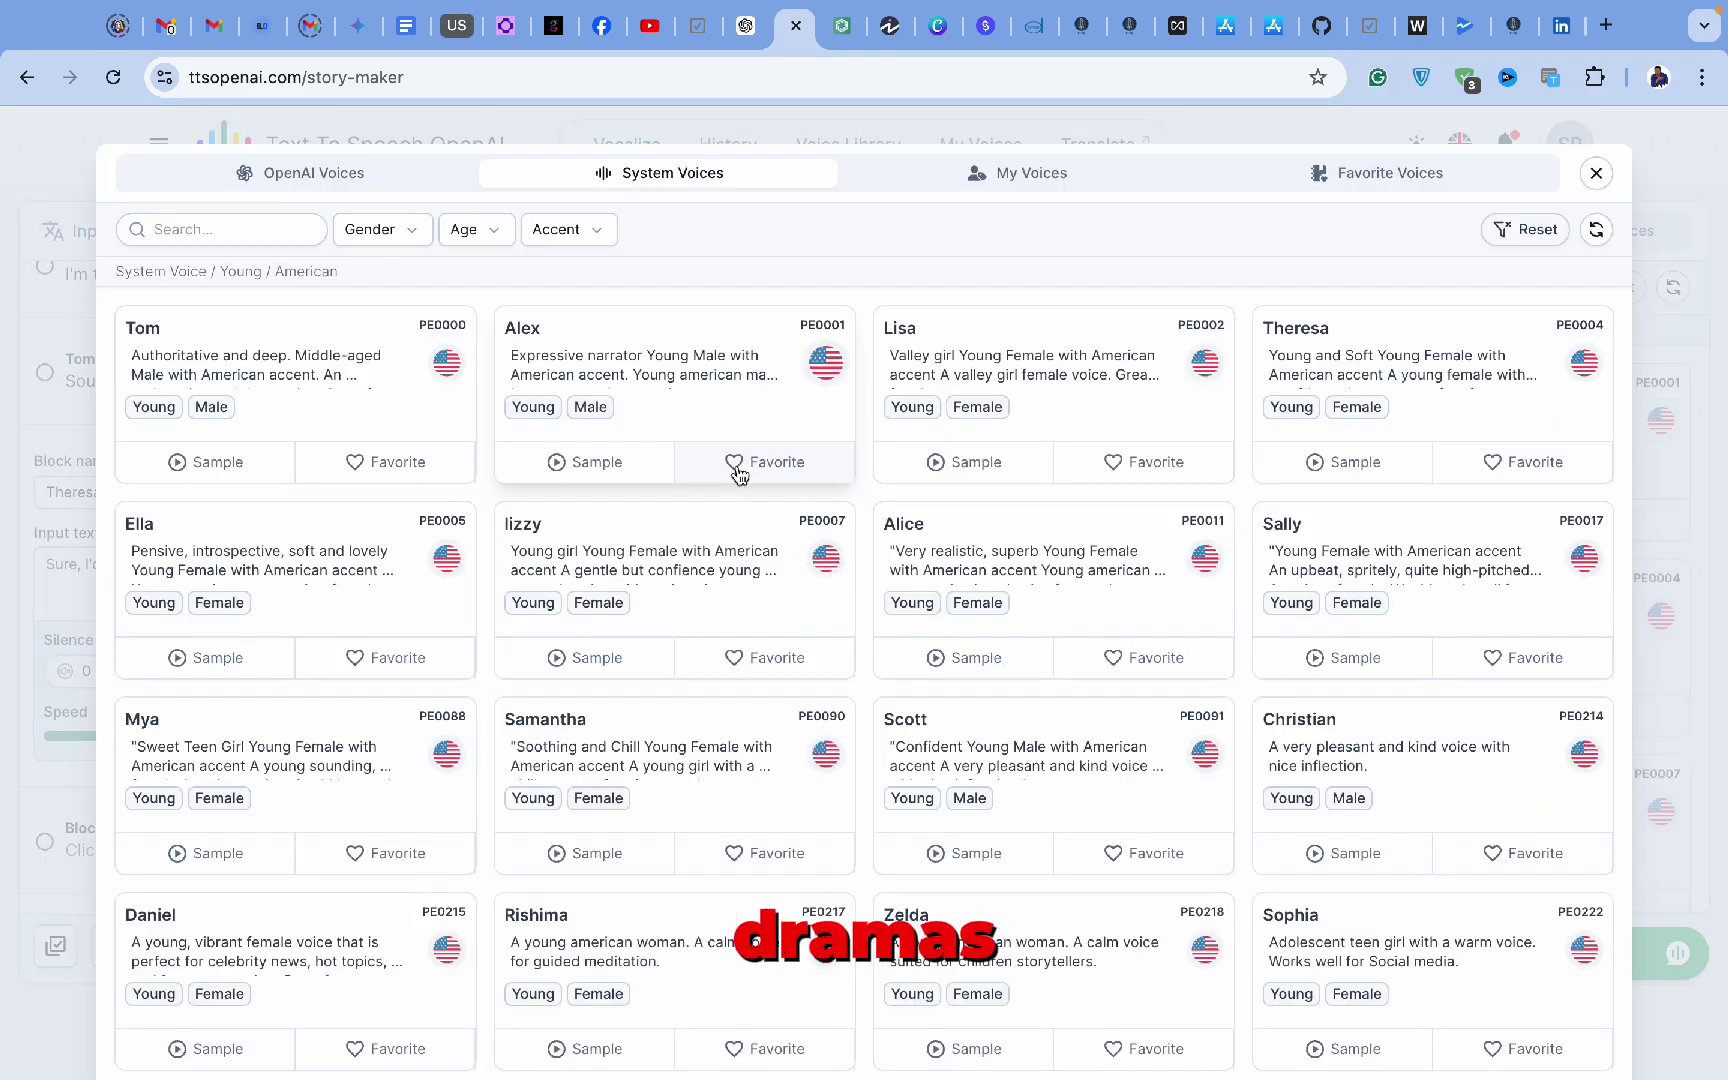
click(1283, 357)
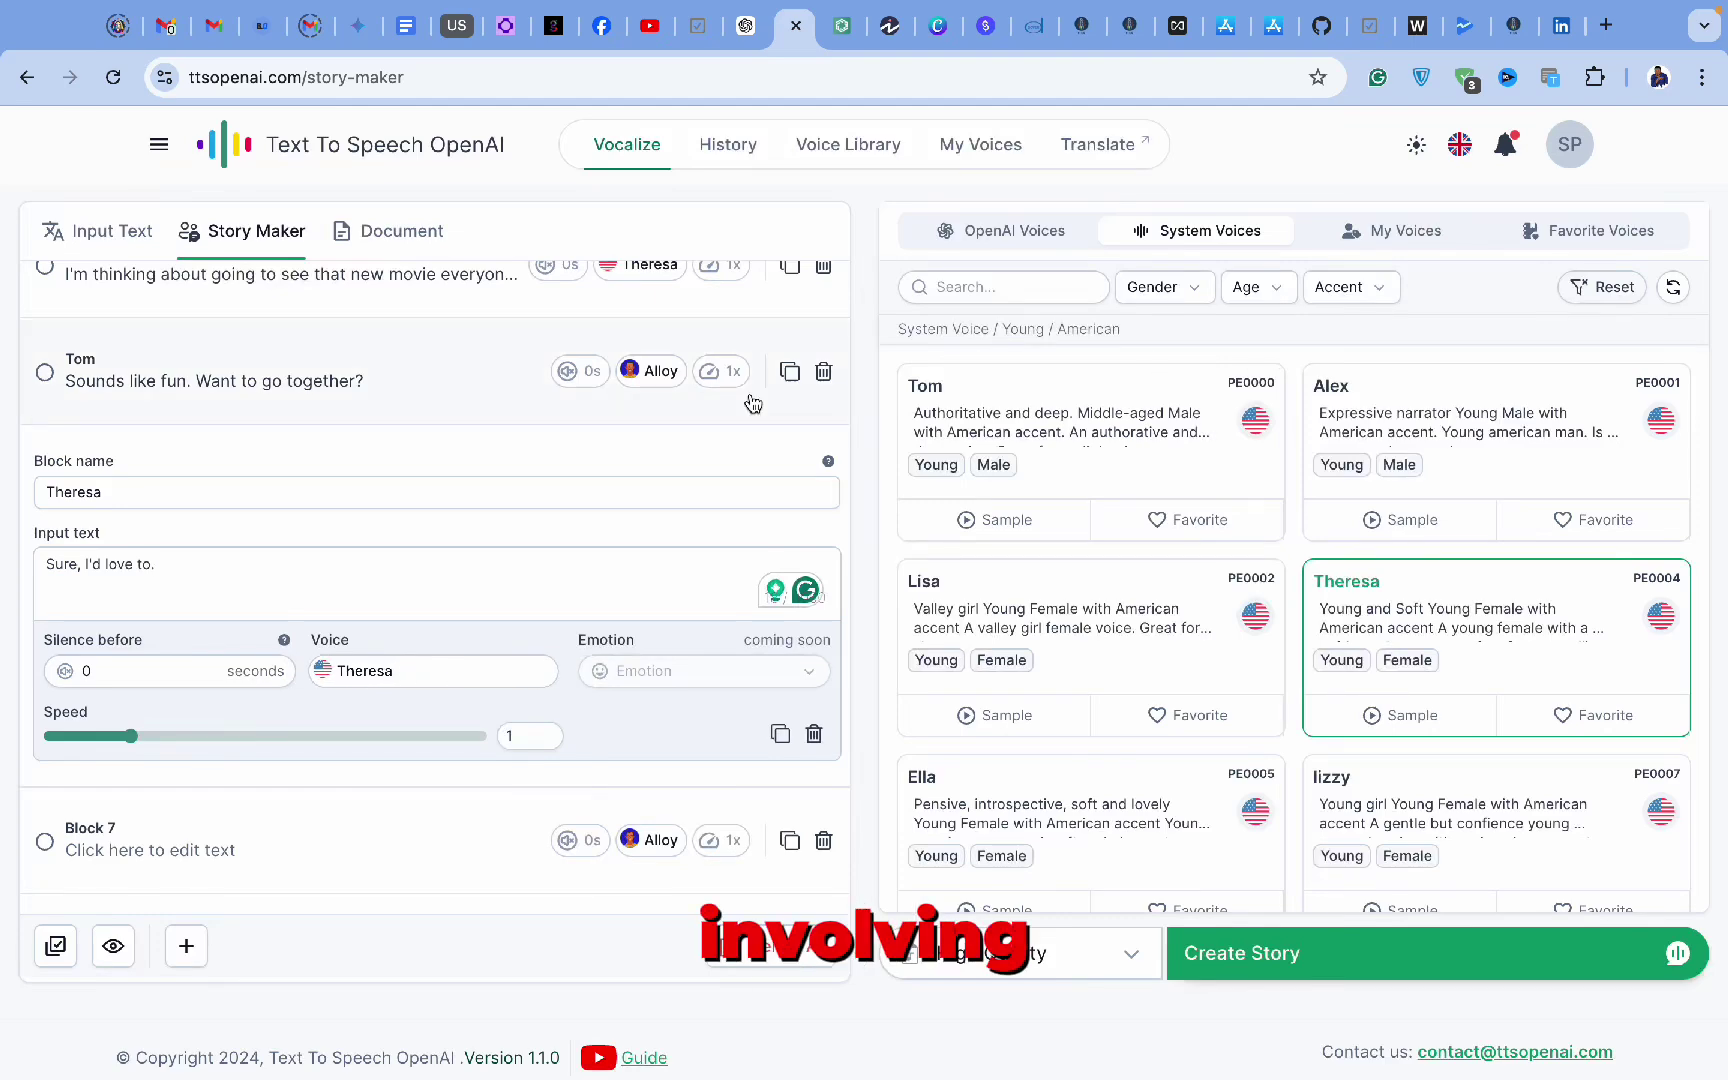
Check Block 7's voice choices, then create the story and confirm starting it
click(522, 850)
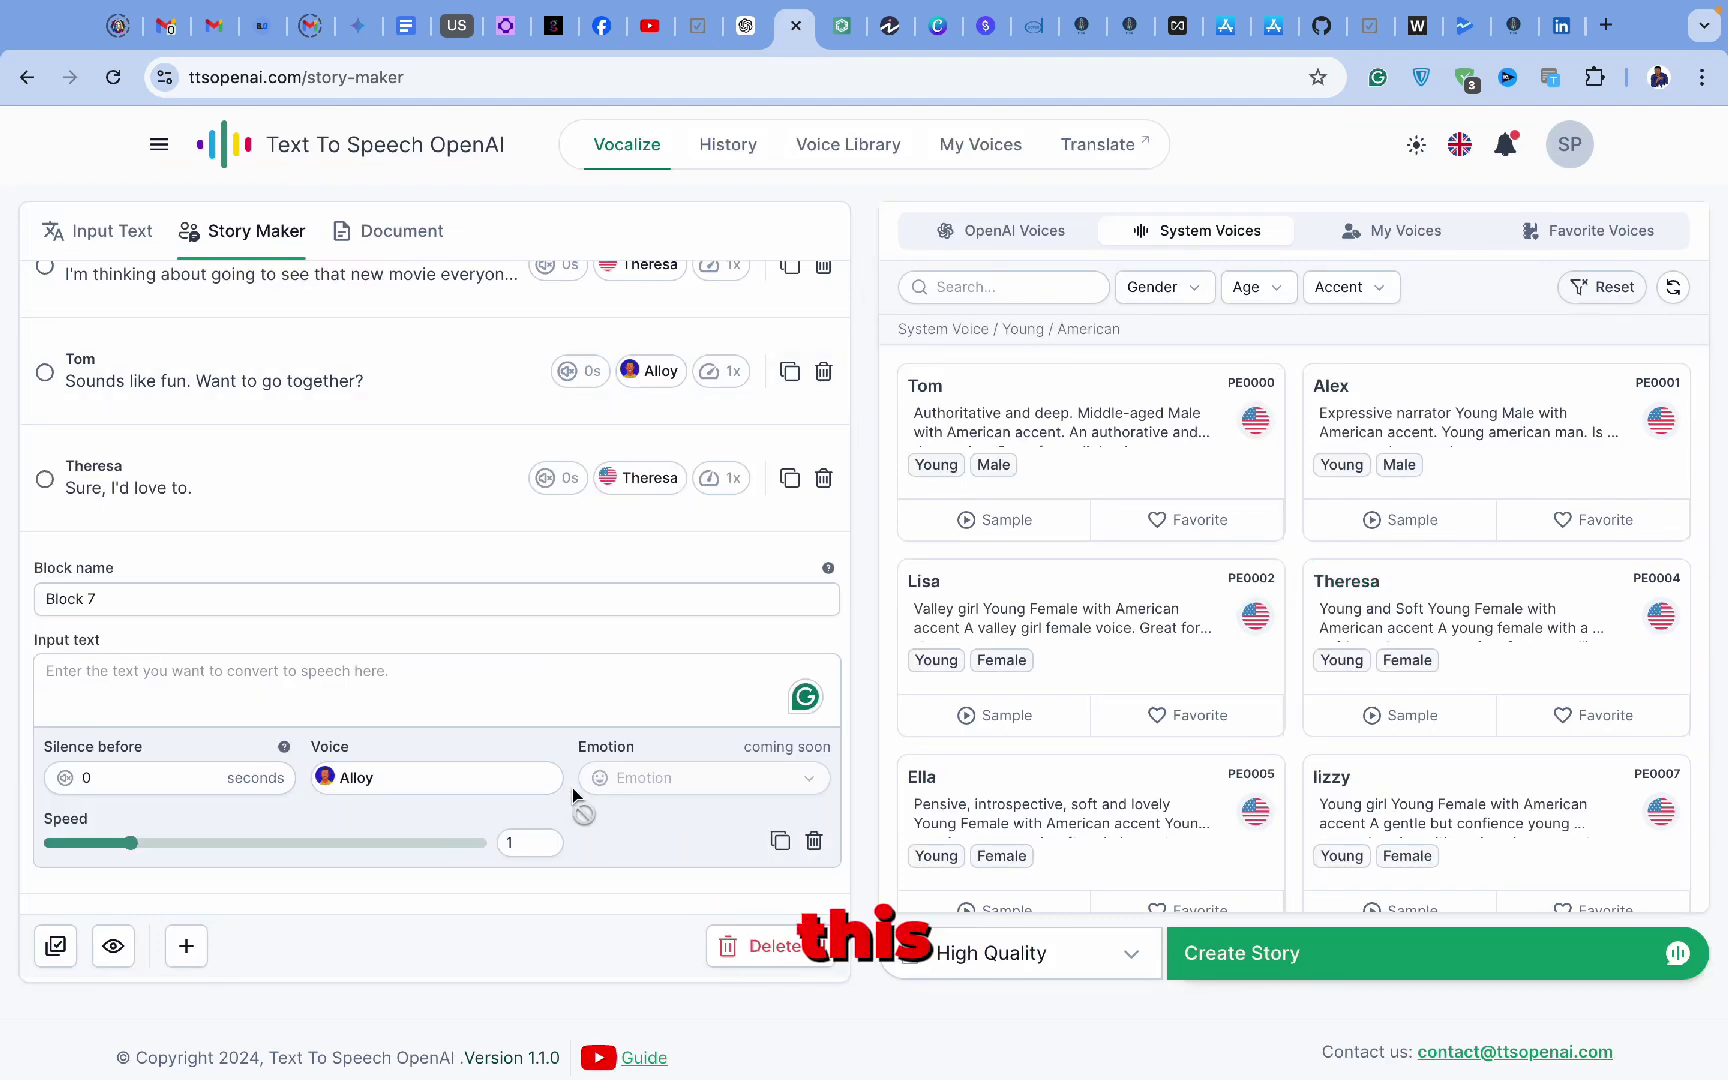
click(436, 785)
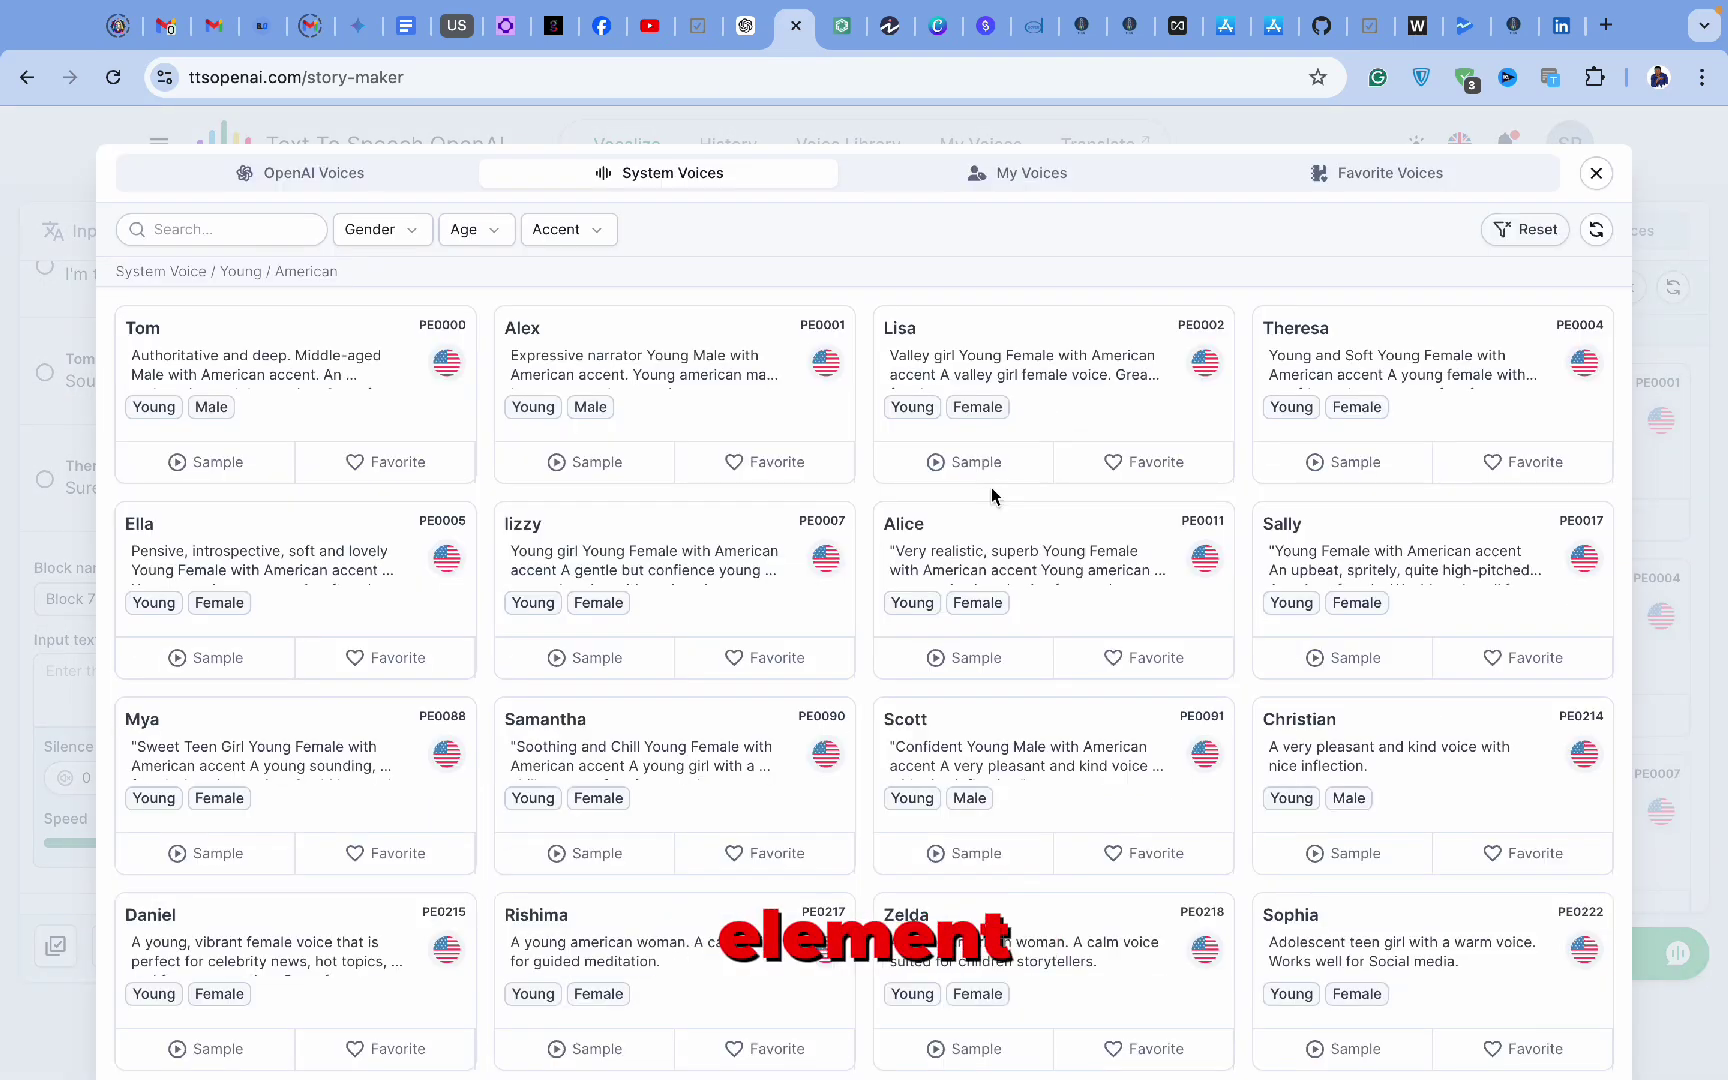
click(1212, 968)
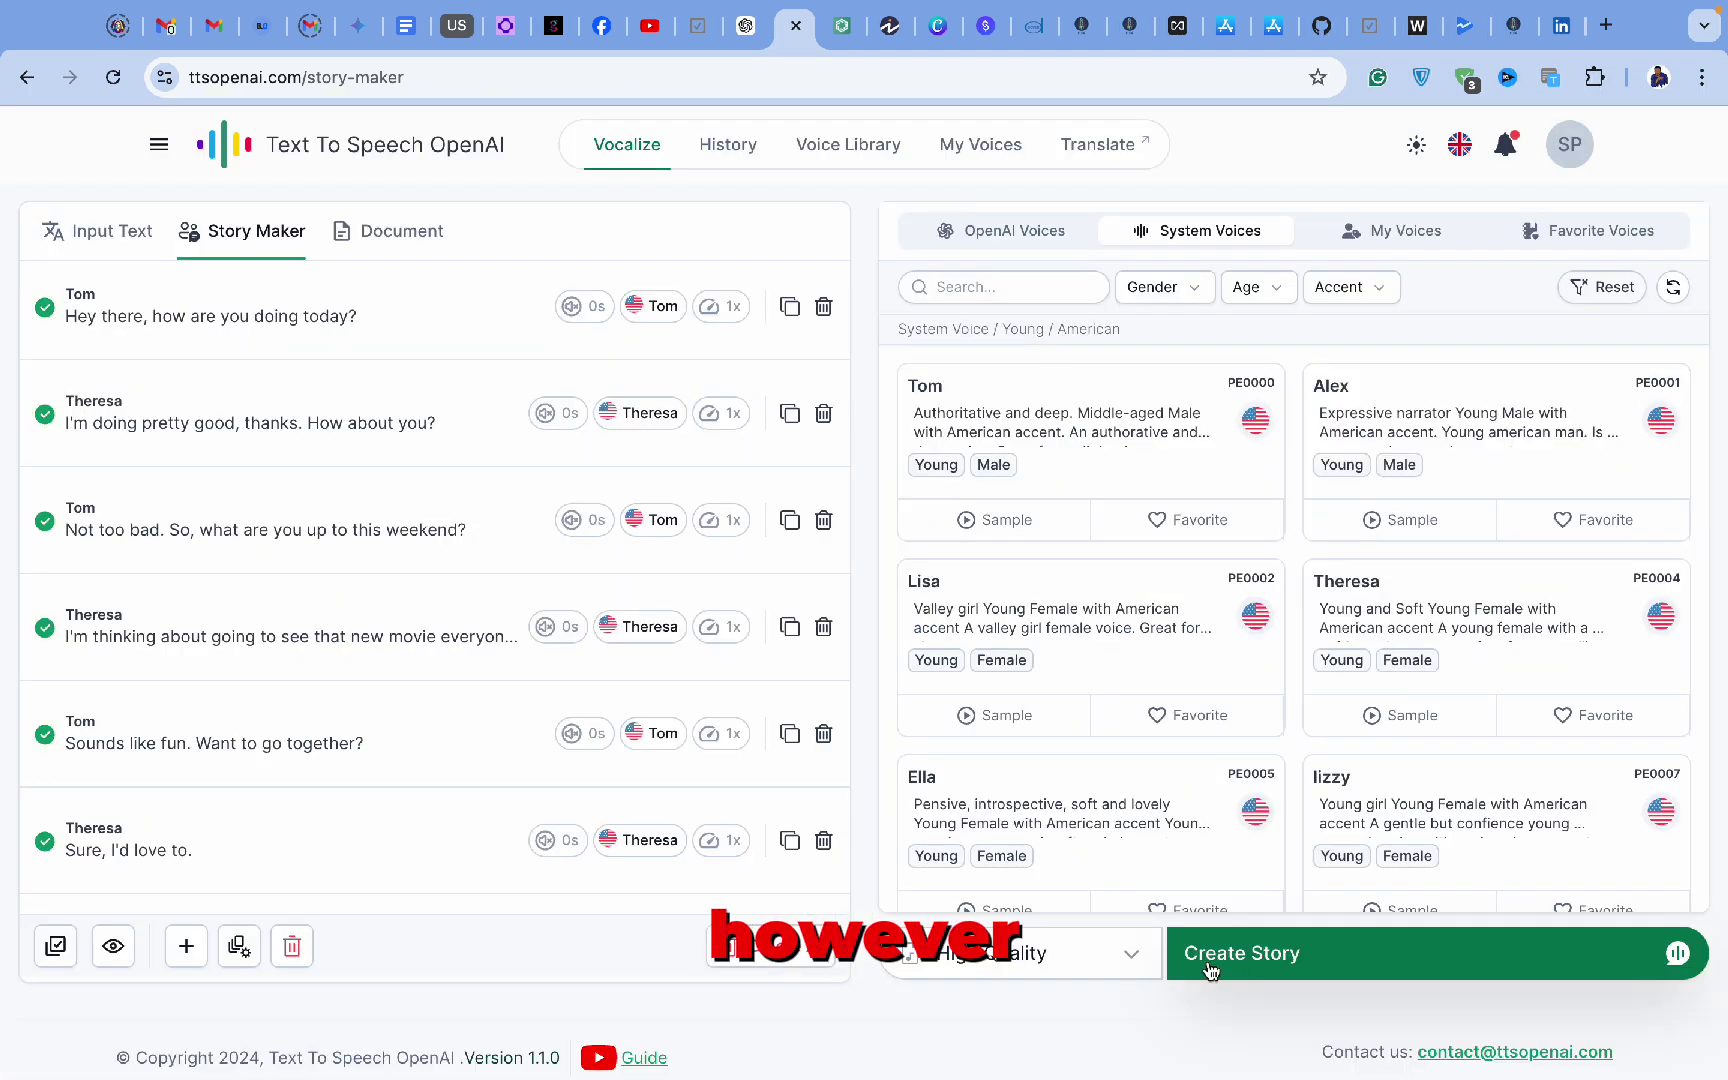
click(1240, 966)
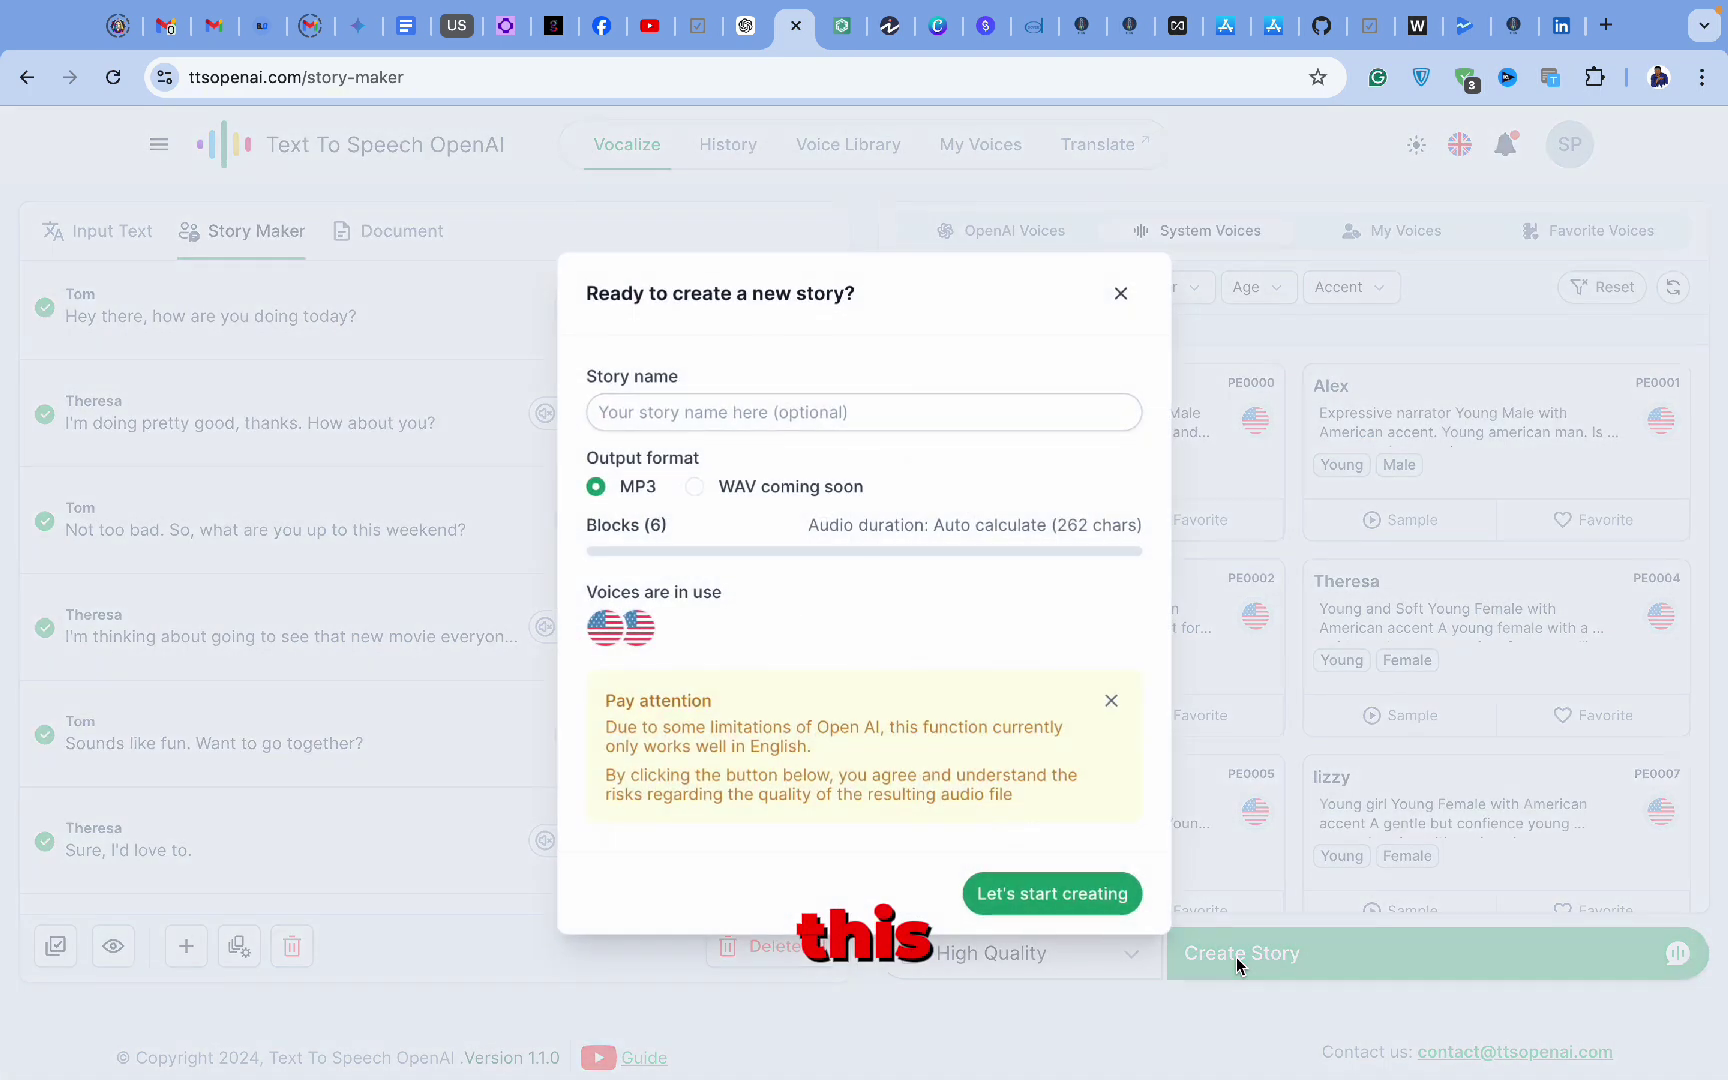
click(1014, 906)
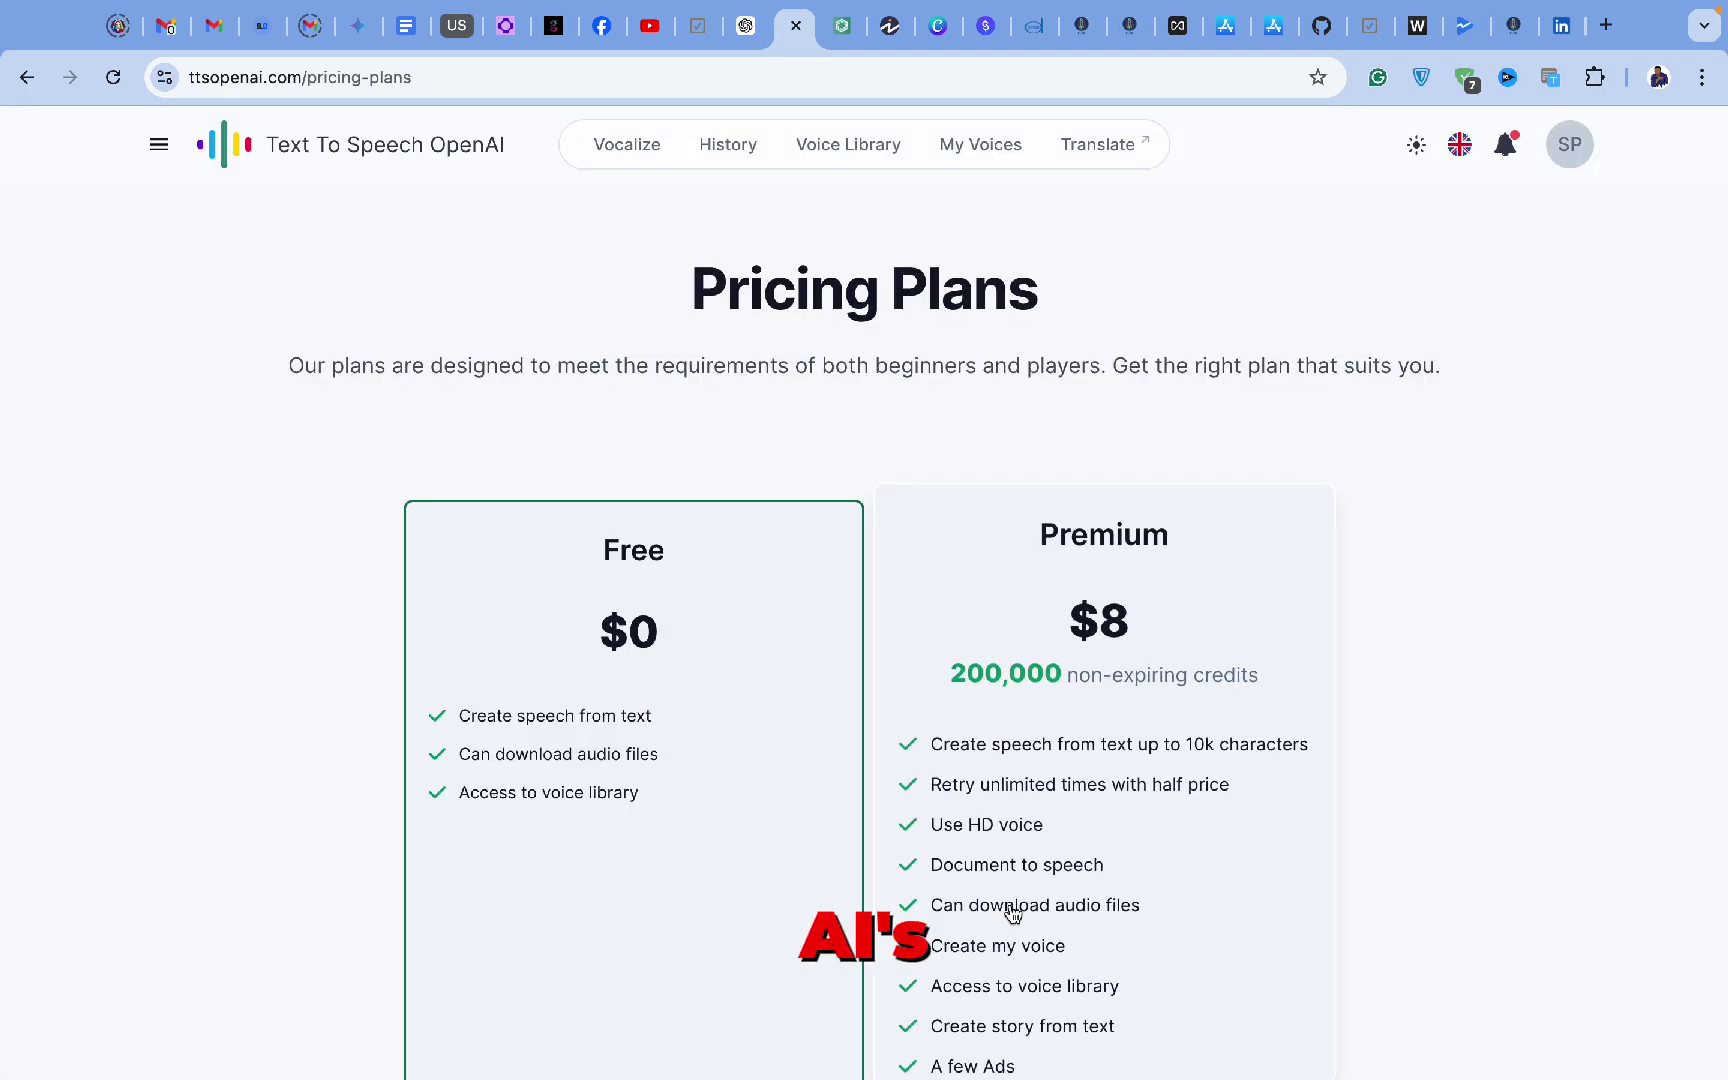
scroll(783, 752, down, 10)
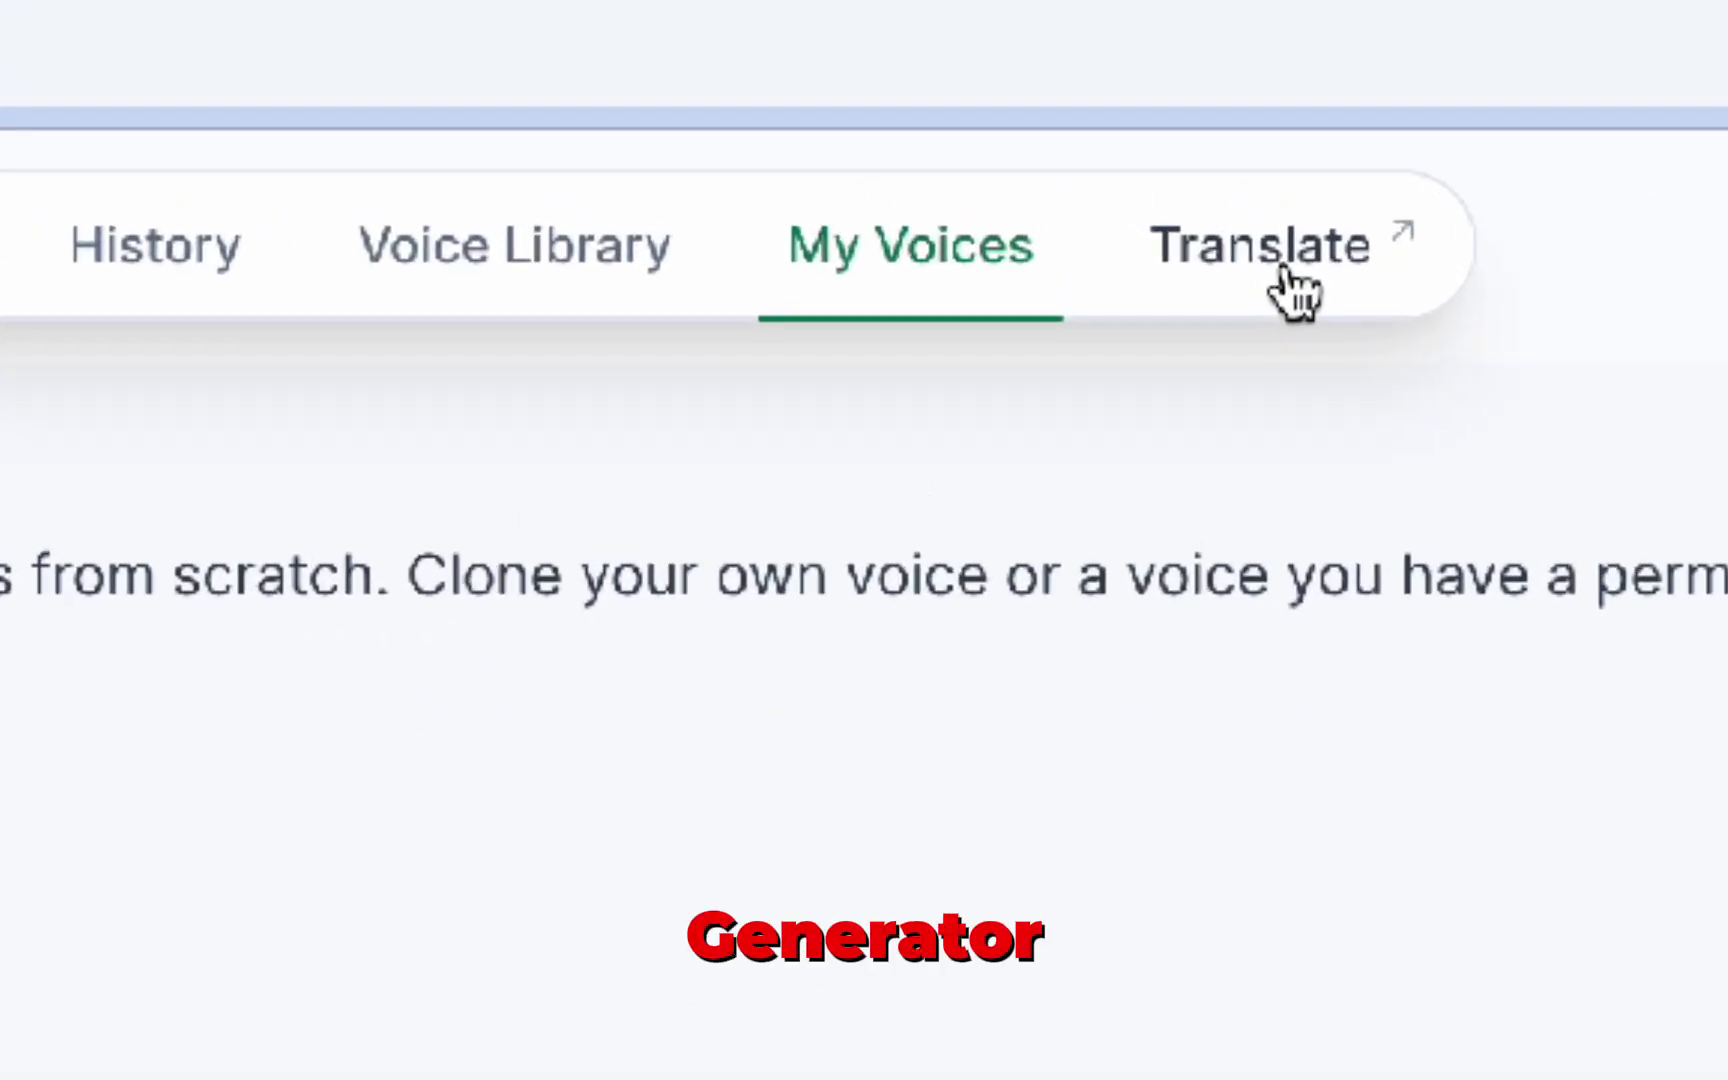
Open DocTransGPT's translator in a new tab, review domain, tone and style options, and target Vietnamese
click(1287, 268)
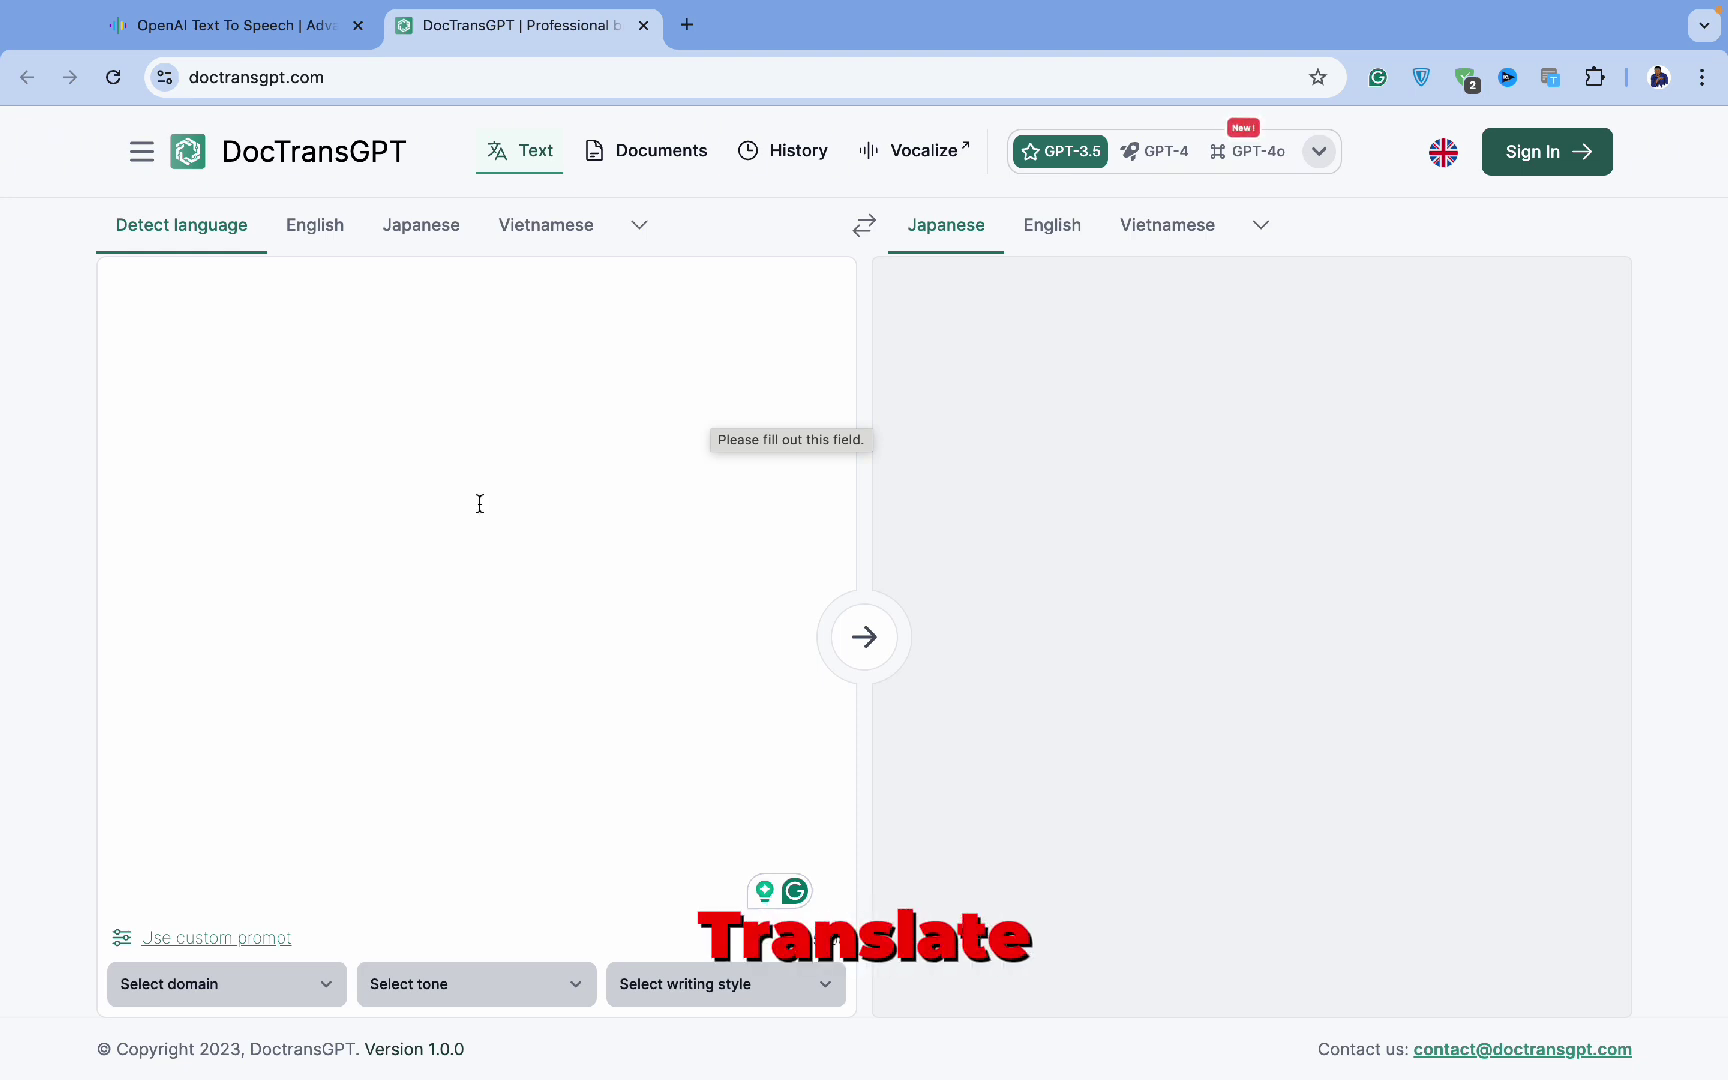
click(312, 993)
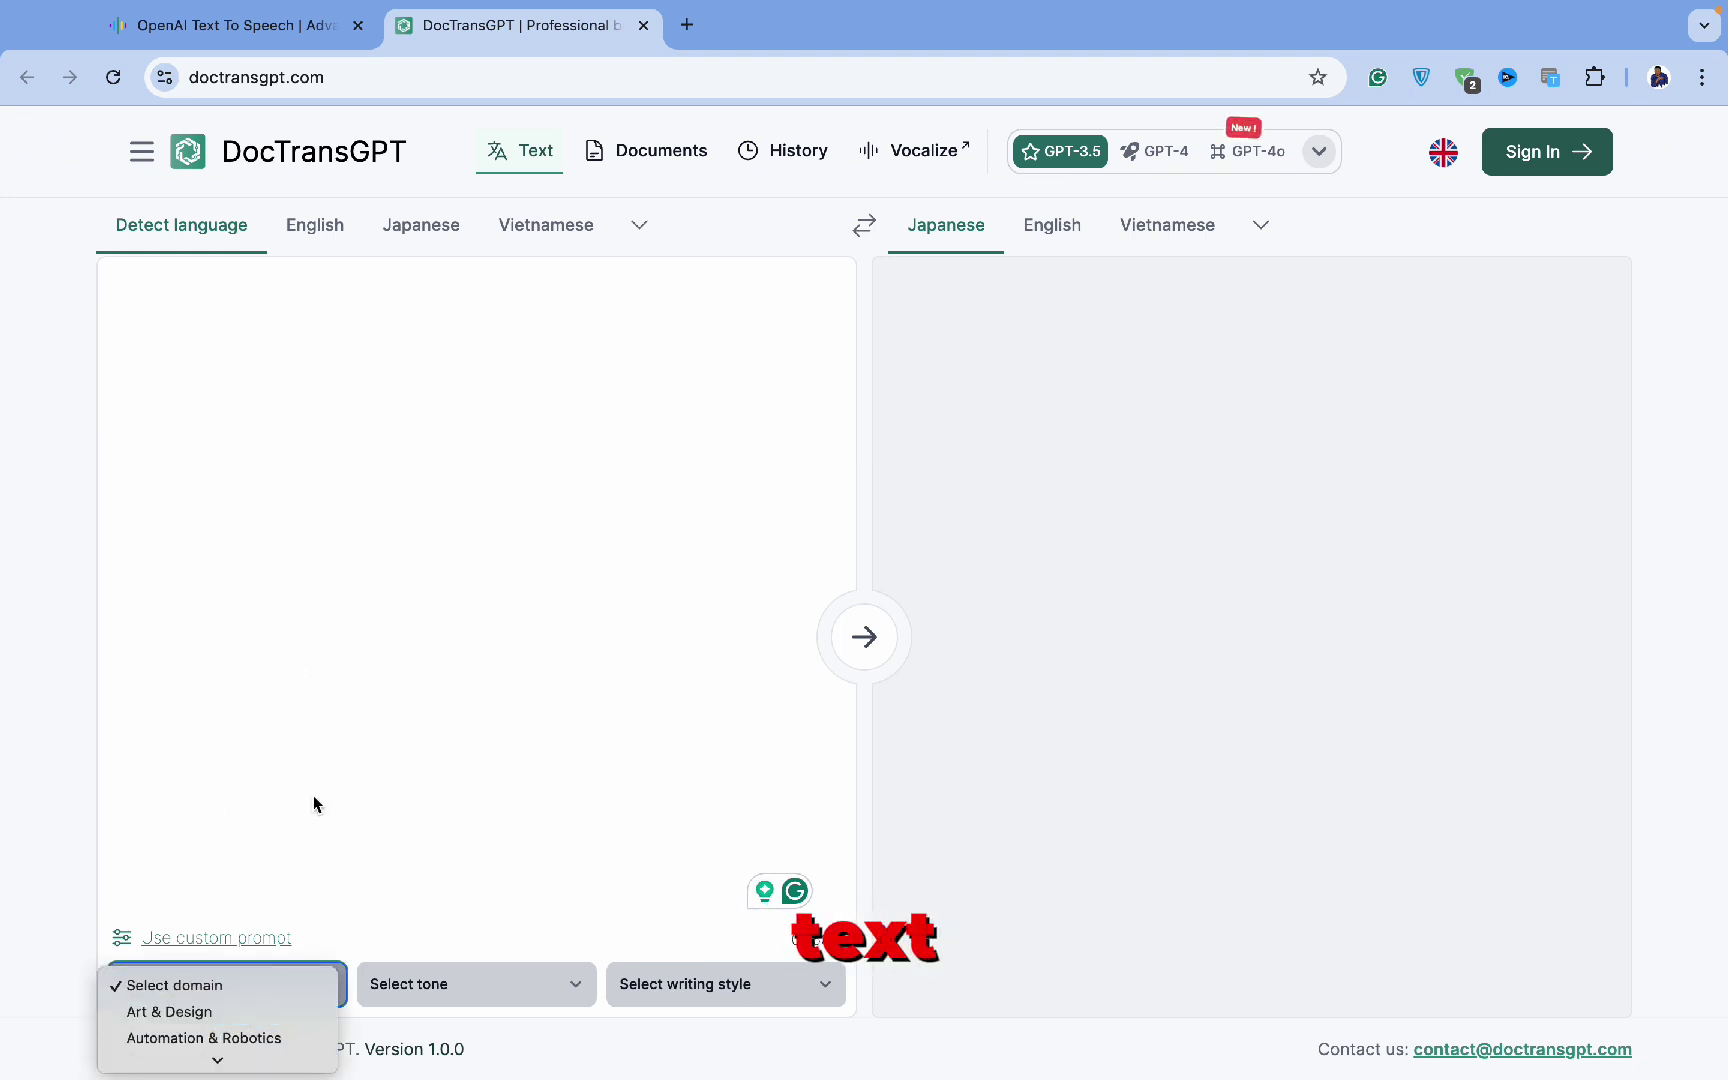
click(517, 982)
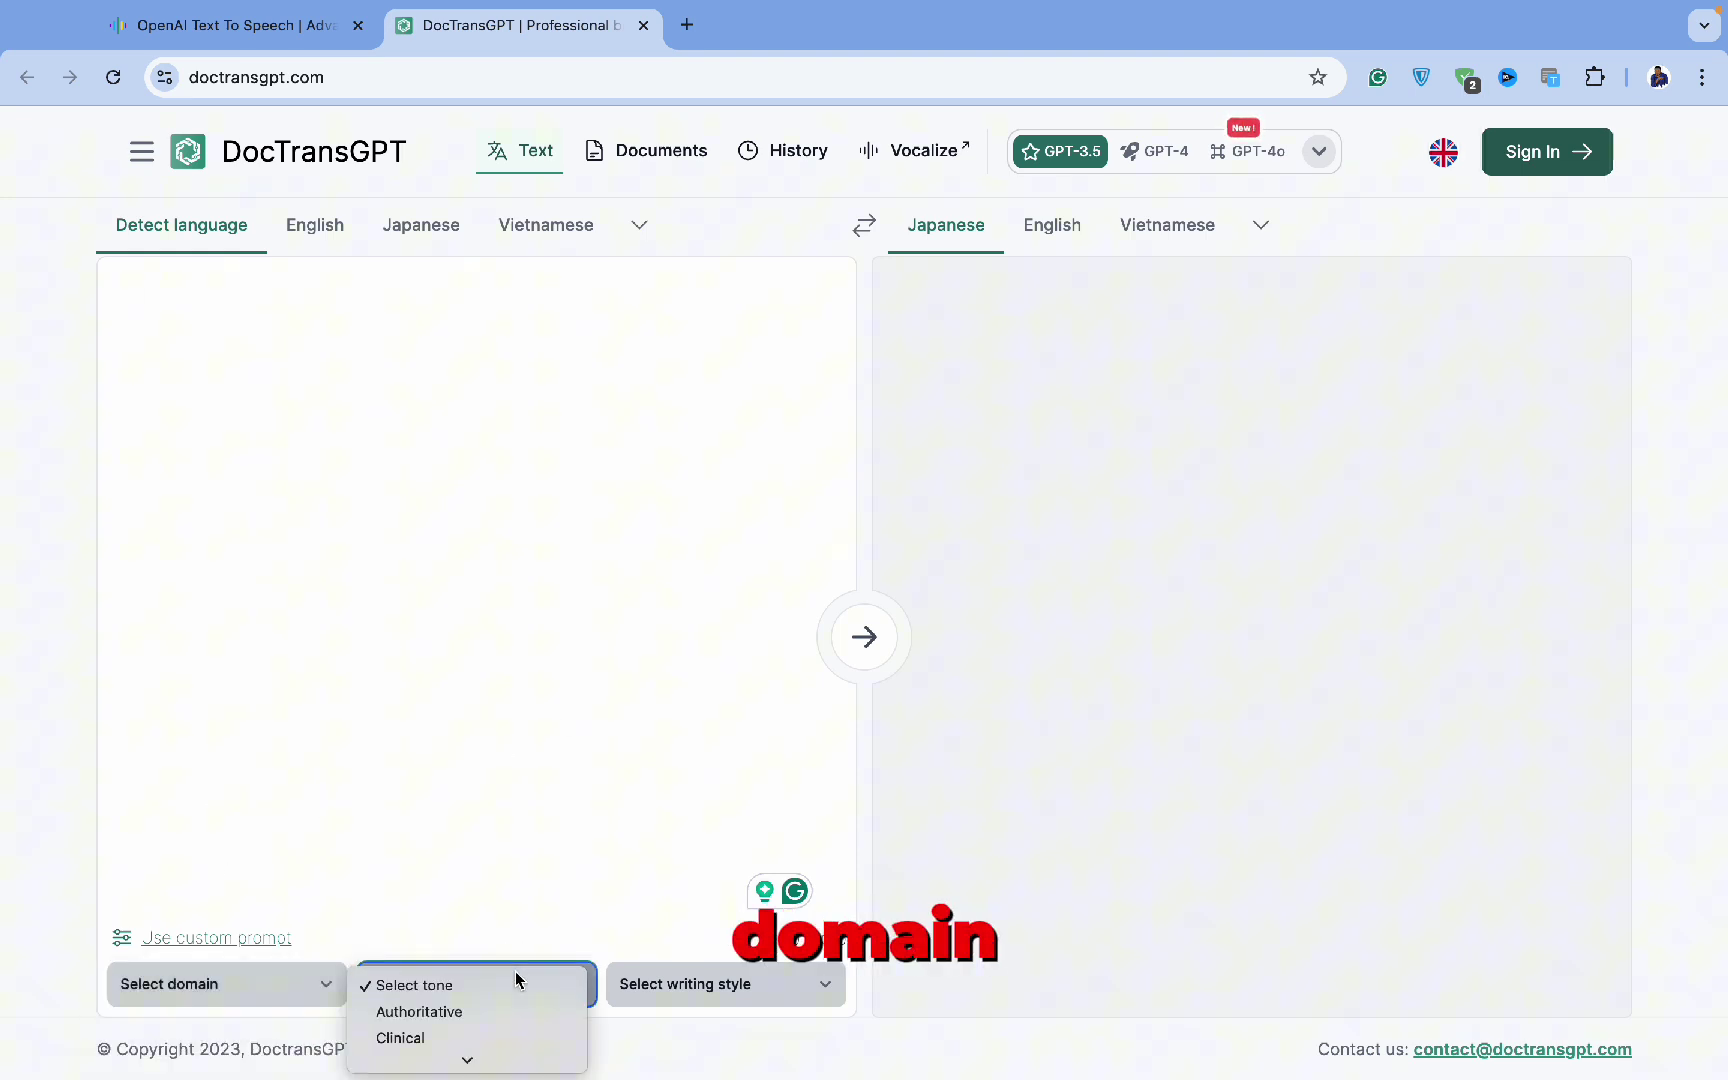
click(678, 767)
click(700, 984)
click(652, 779)
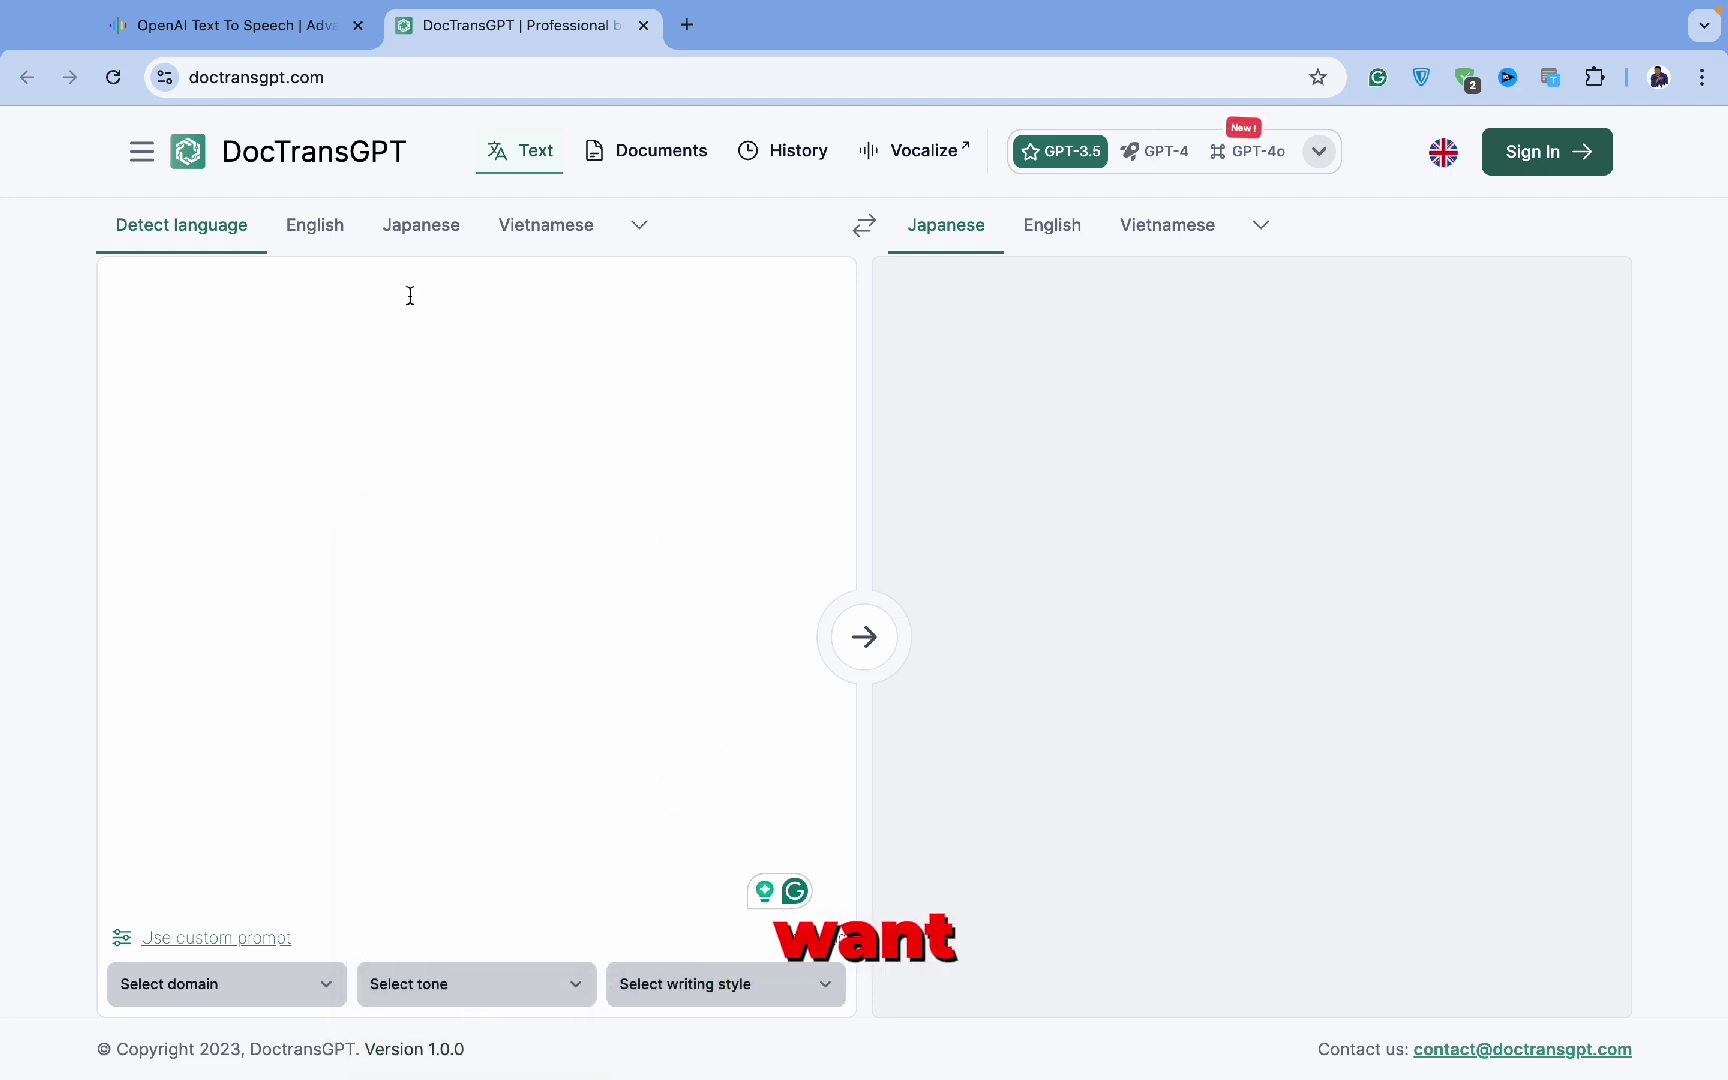
click(1112, 232)
click(1192, 242)
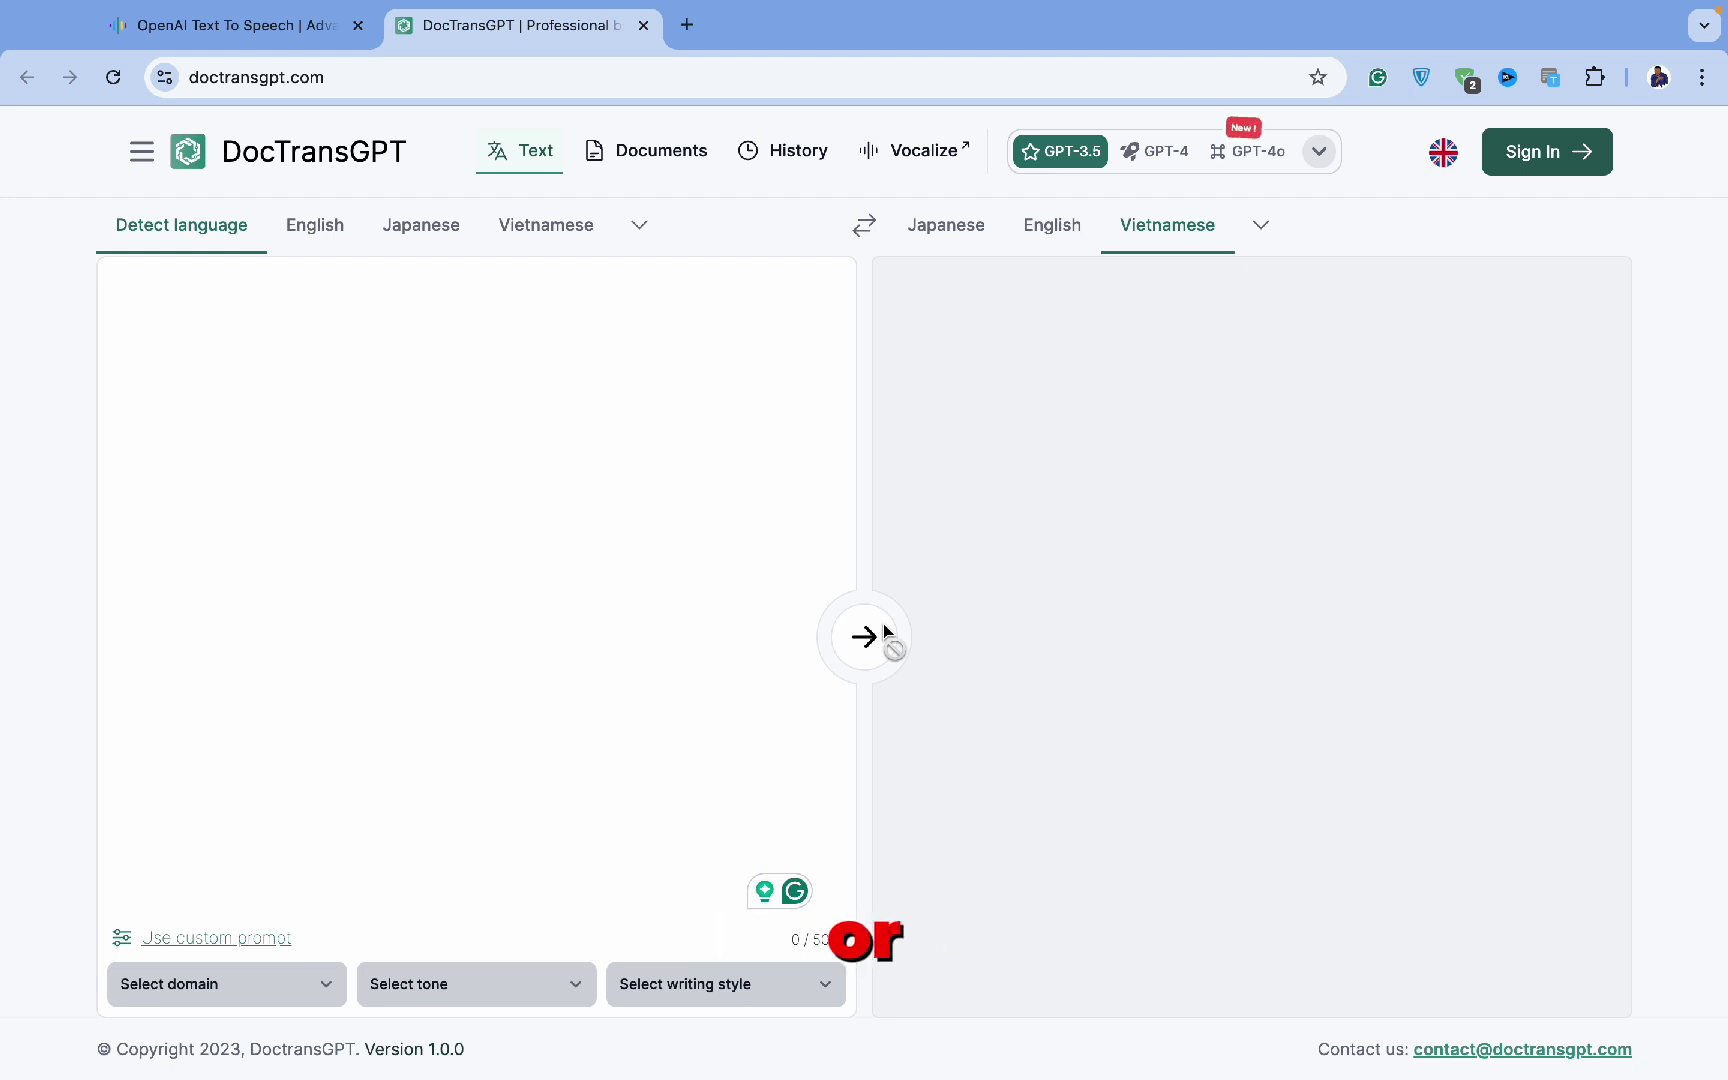
mouse_move(557, 8)
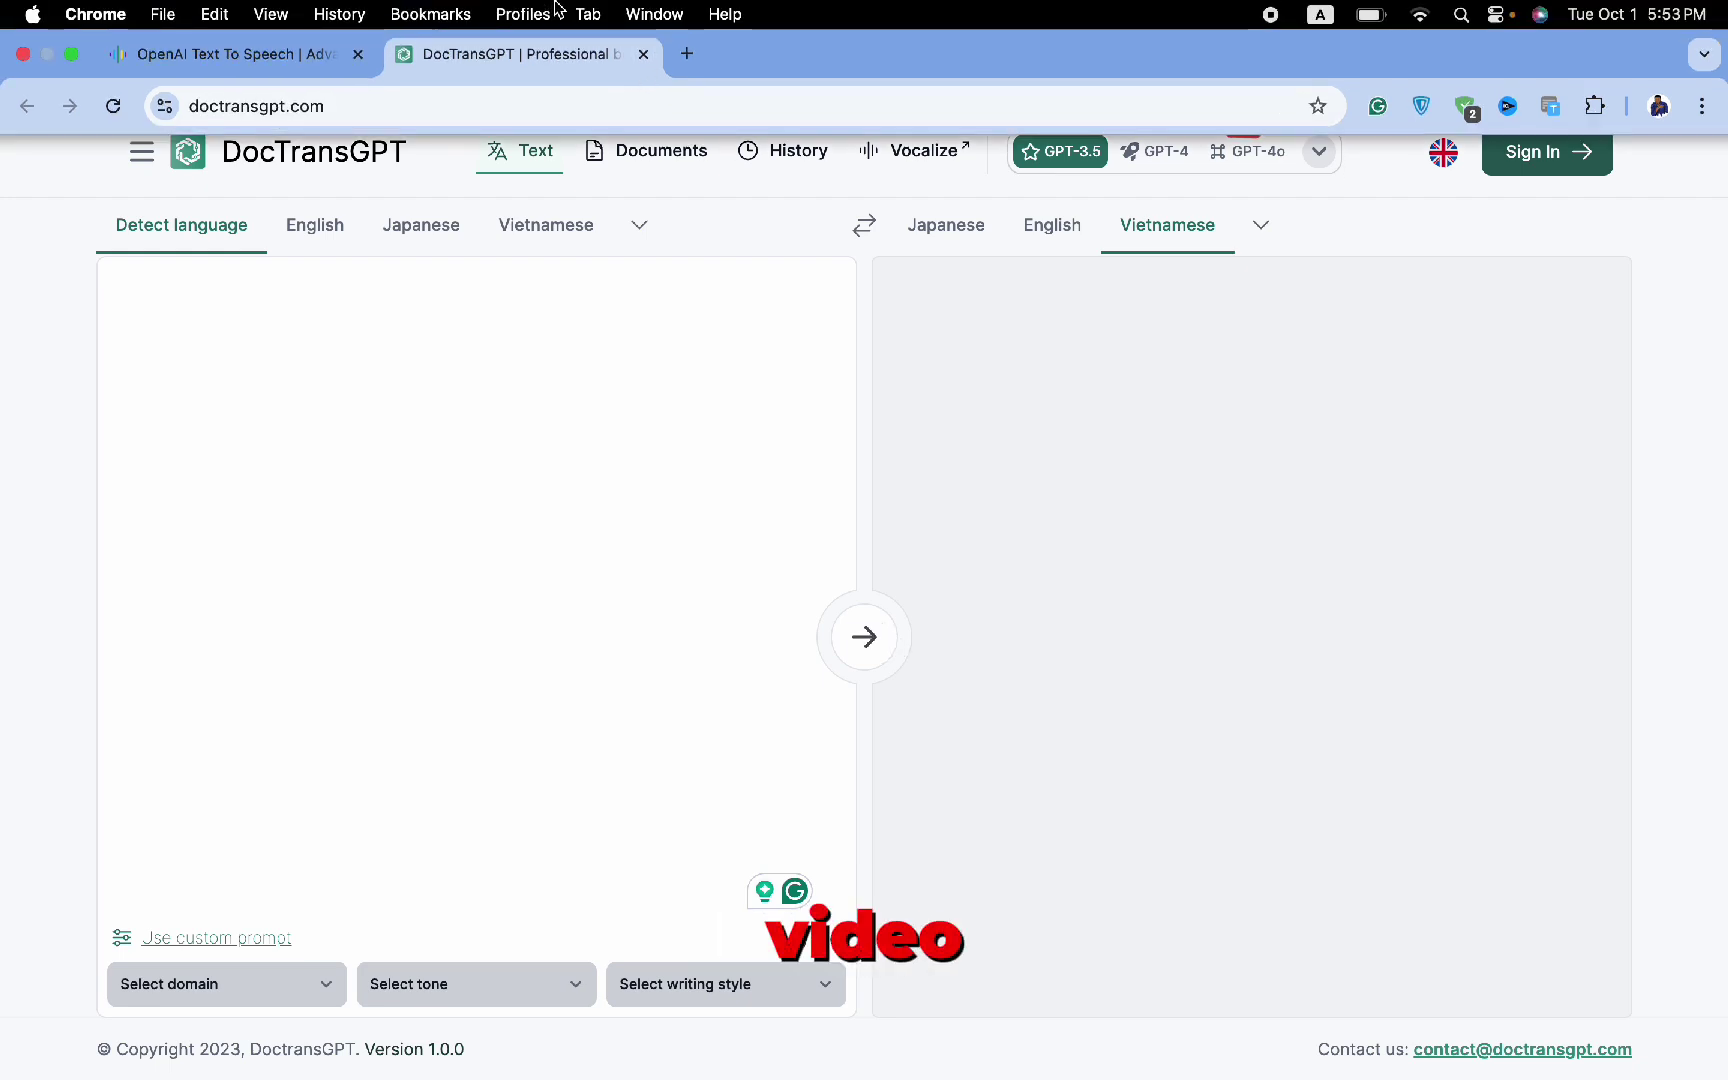